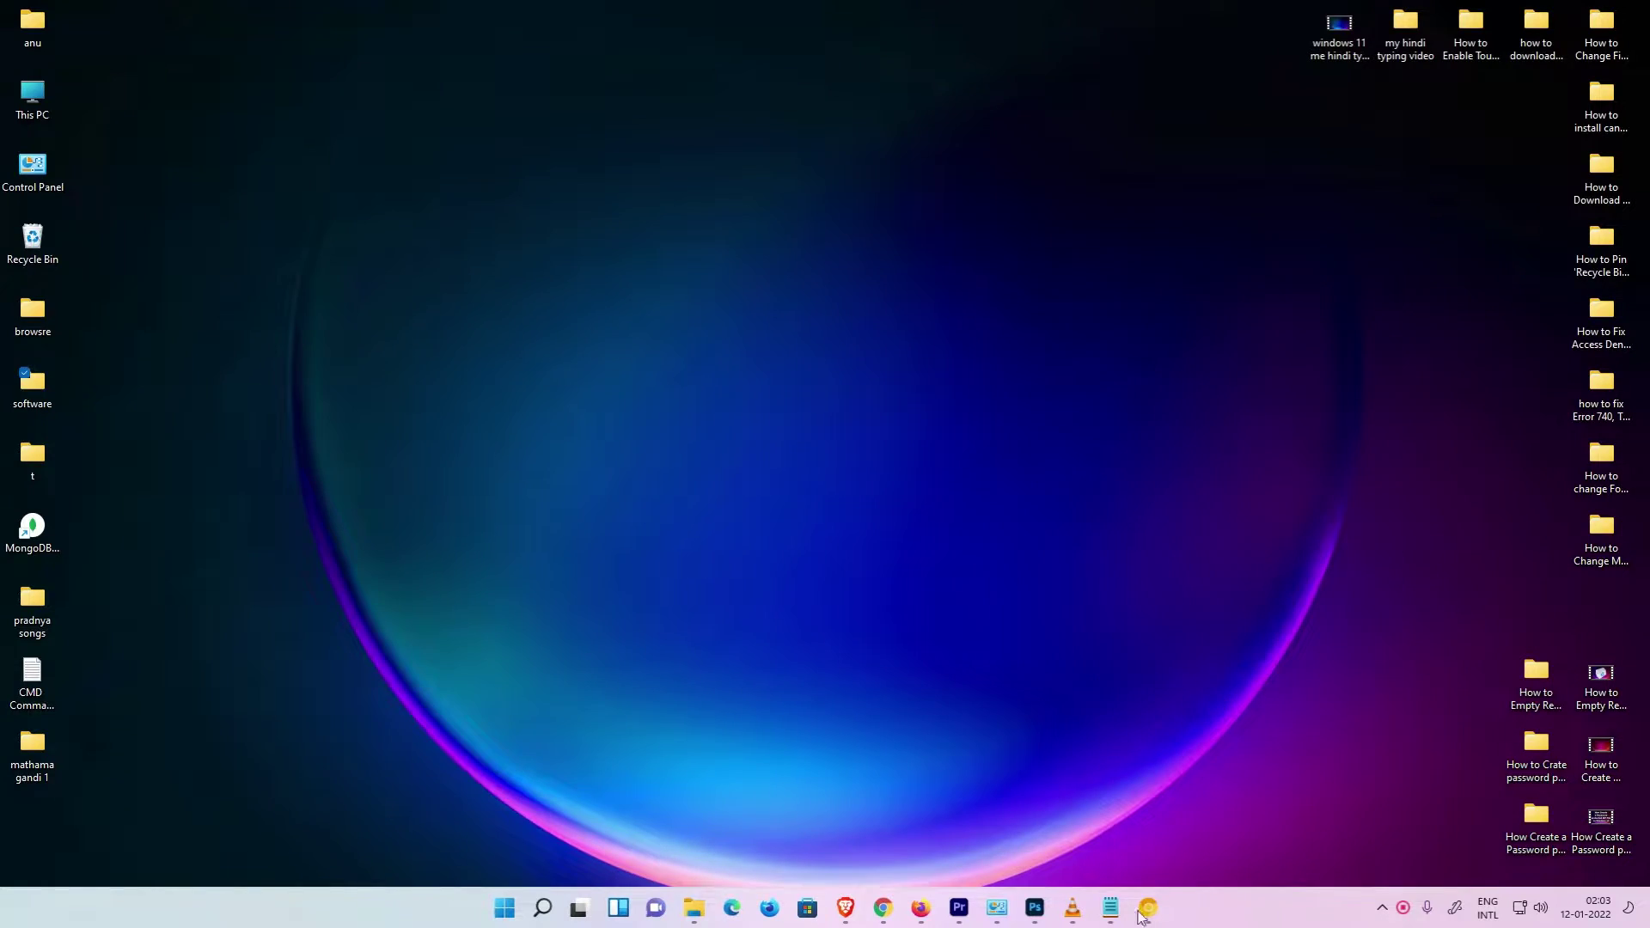
- Google 'canon printer lbp3300 driver' in Chrome and open the Canon India Support - LBP3300 result in a new tab
left_click(1148, 907)
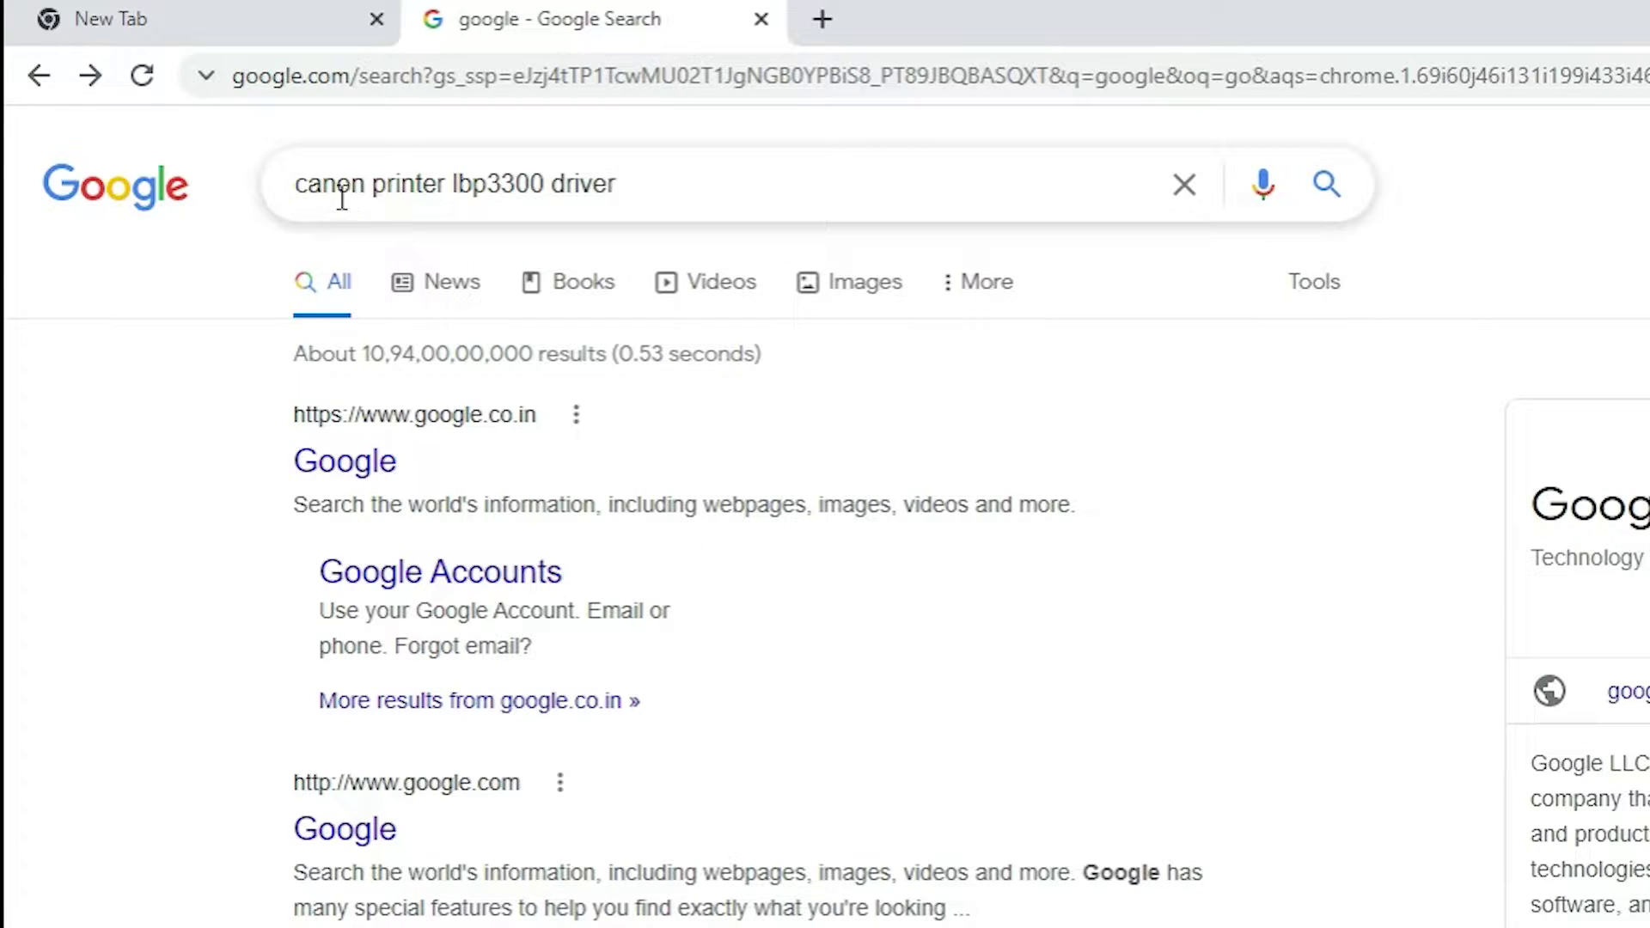
left_click_drag(456, 183, 545, 197)
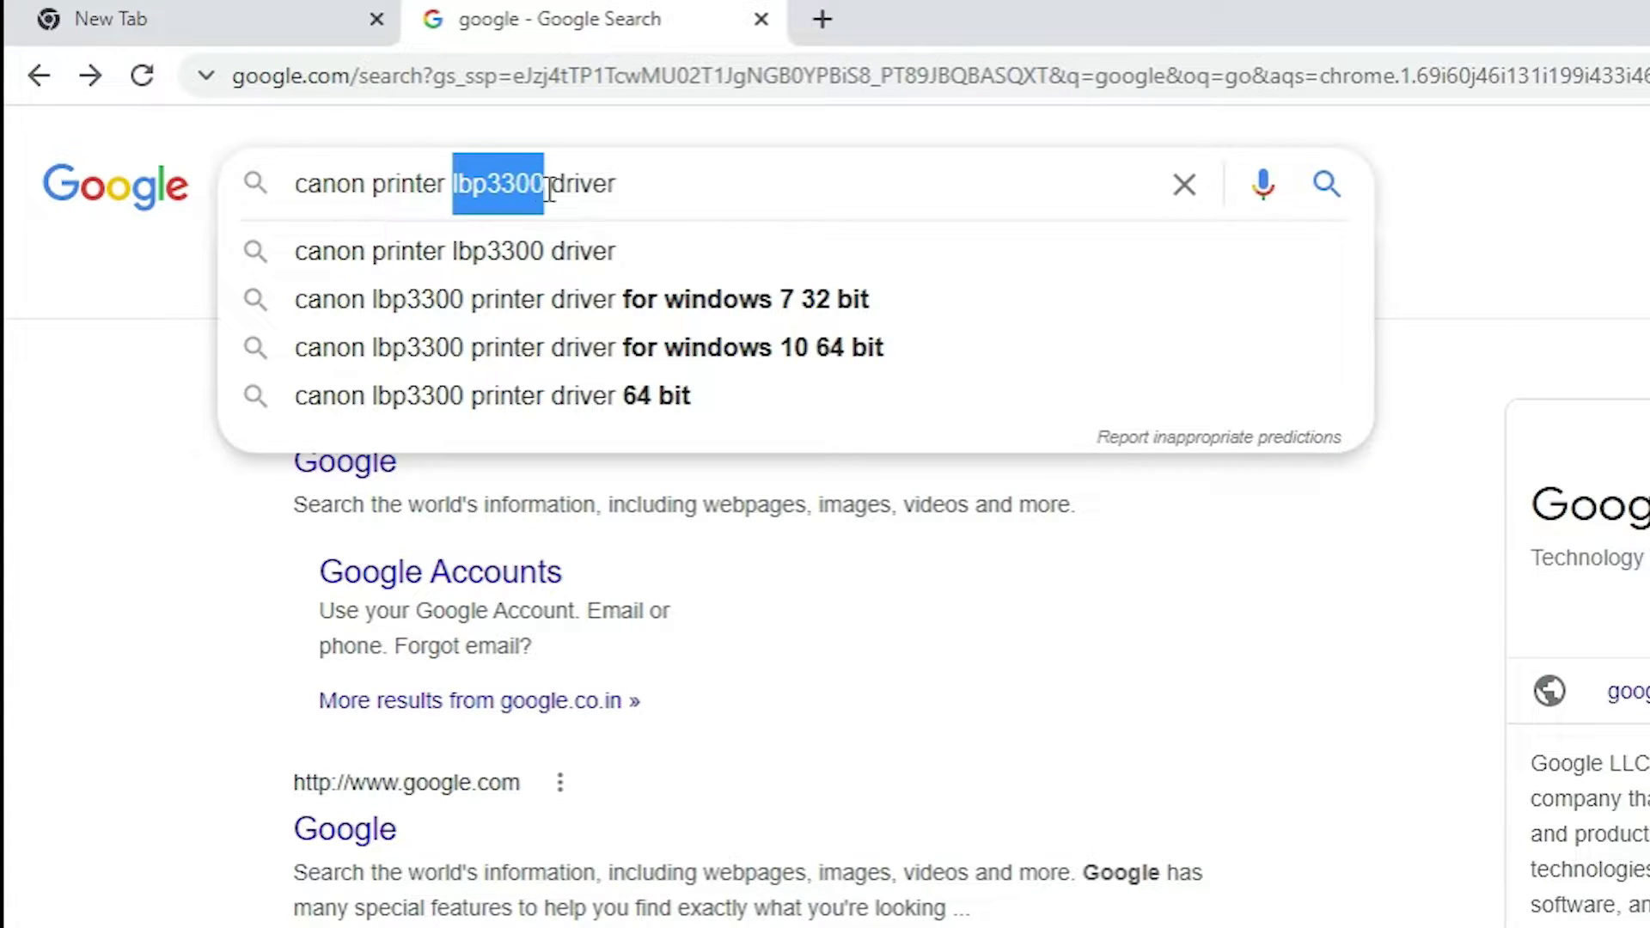
left_click(617, 185)
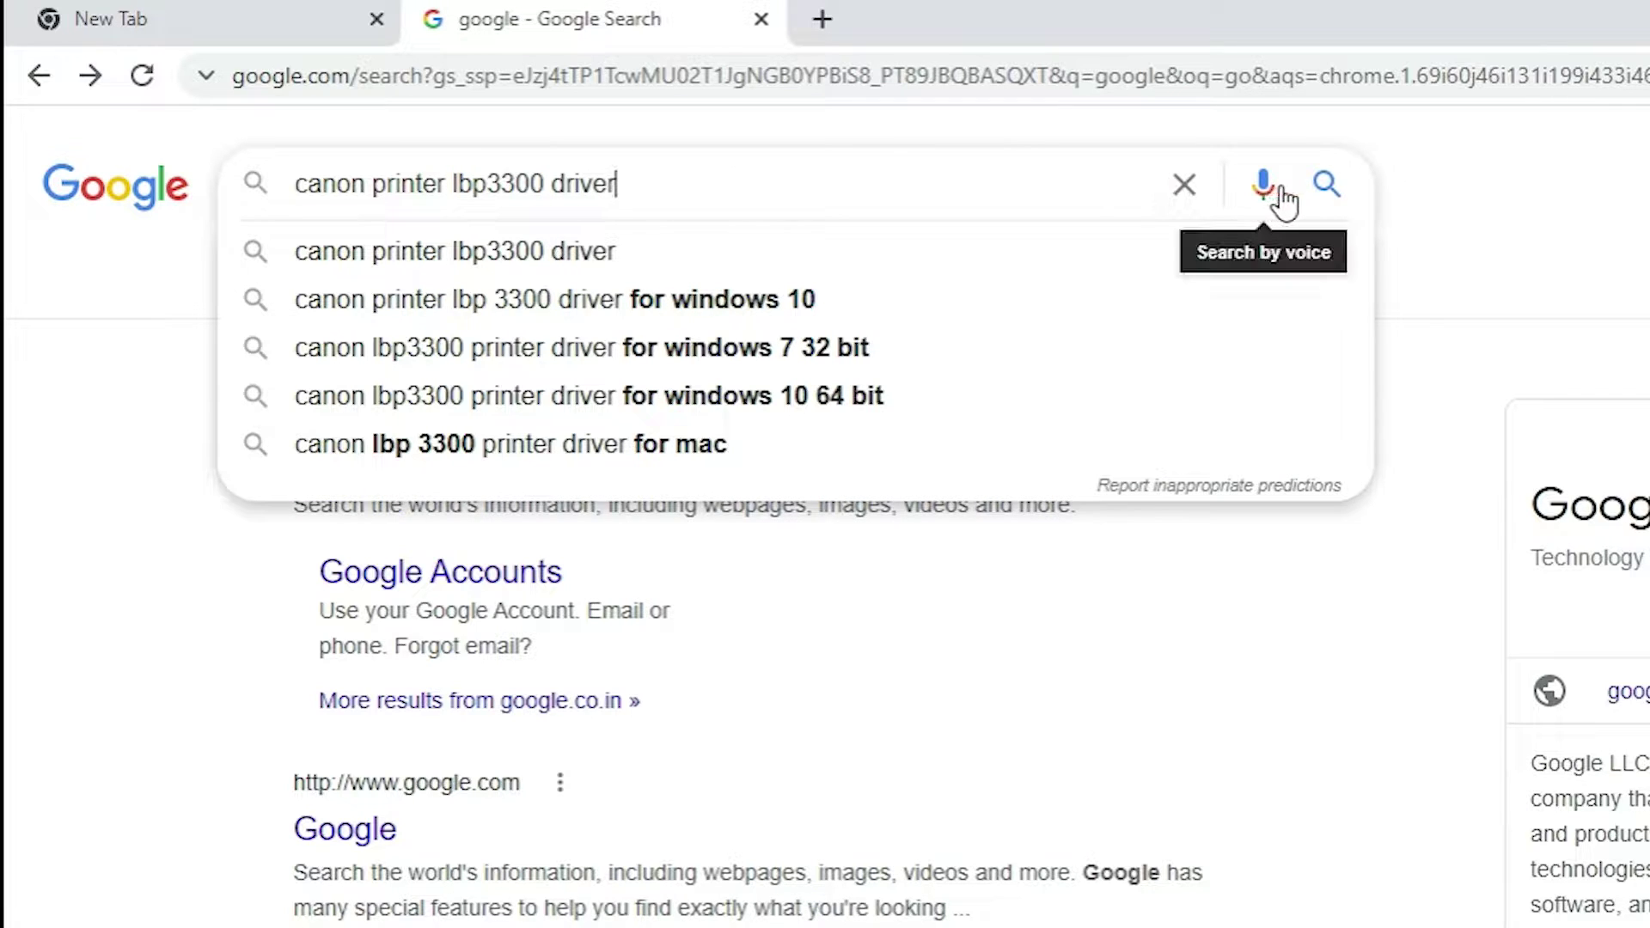
key("Return")
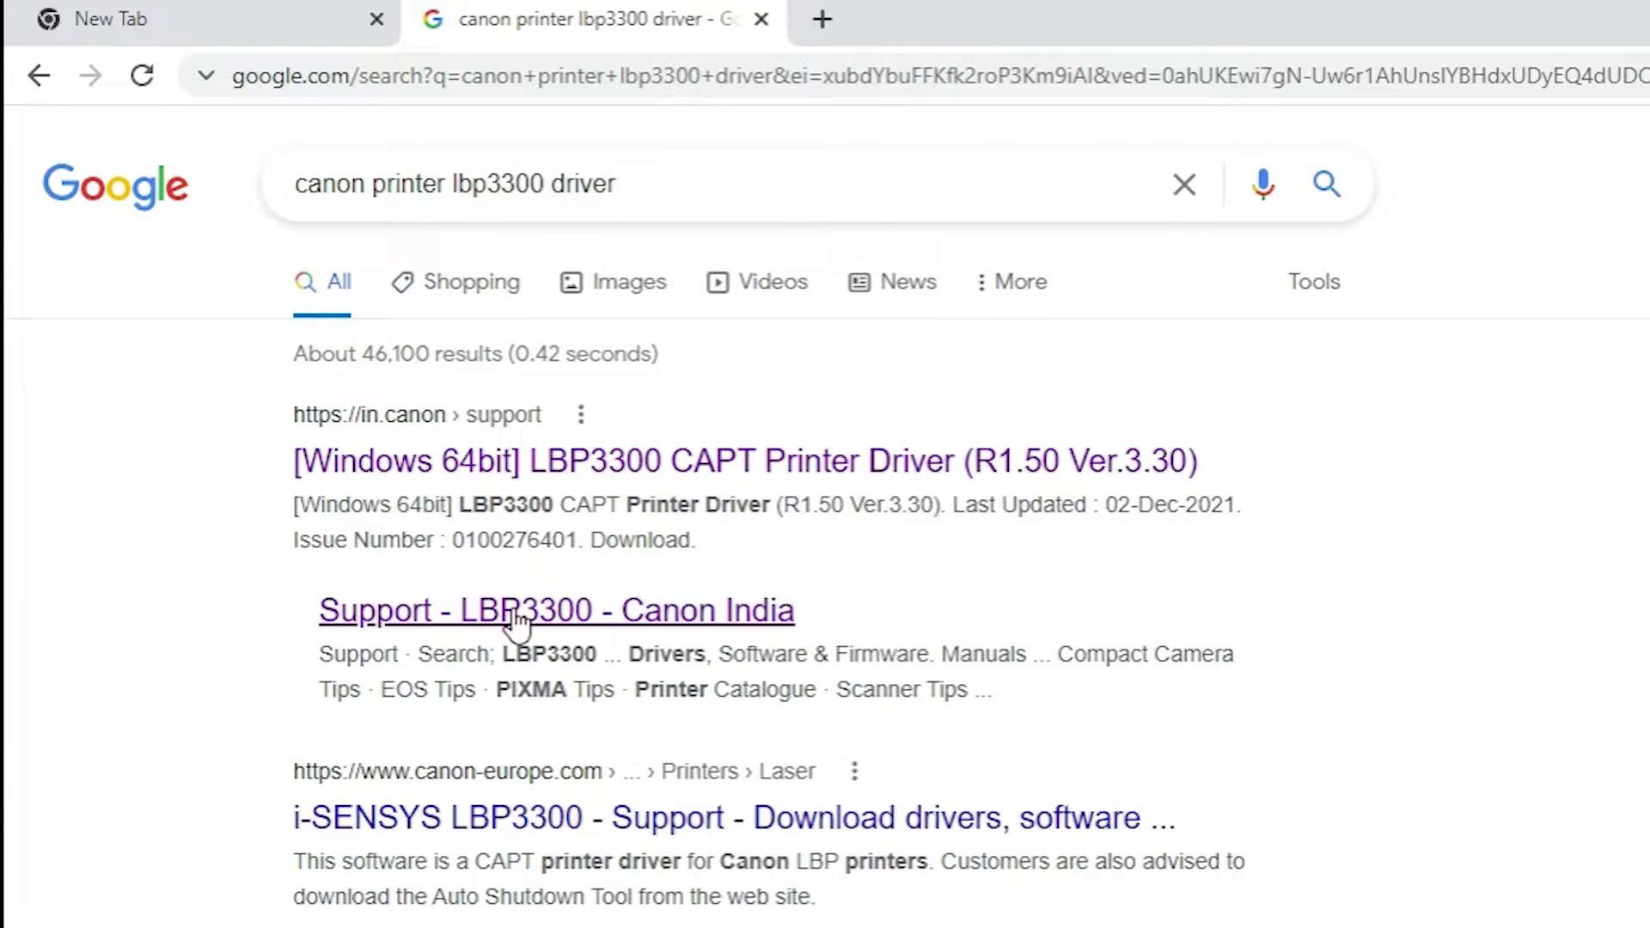
right_click(540, 614)
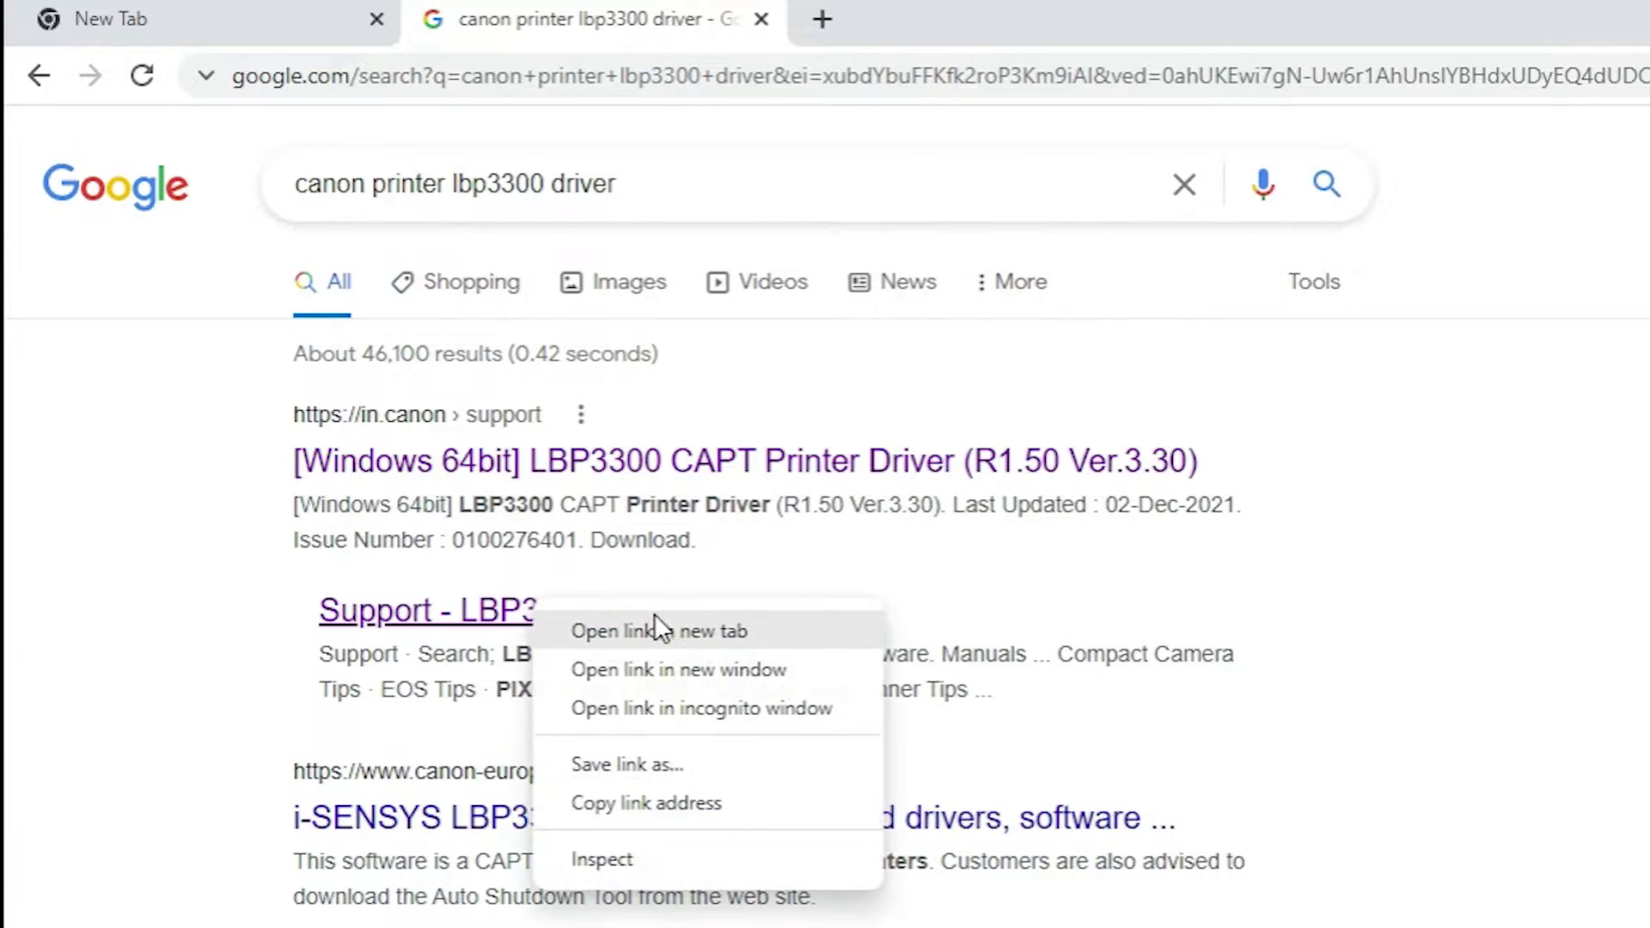
left_click(643, 627)
- Look over the Canon LBP3300 support page and its download Type list, then return to the Google results
left_click(894, 9)
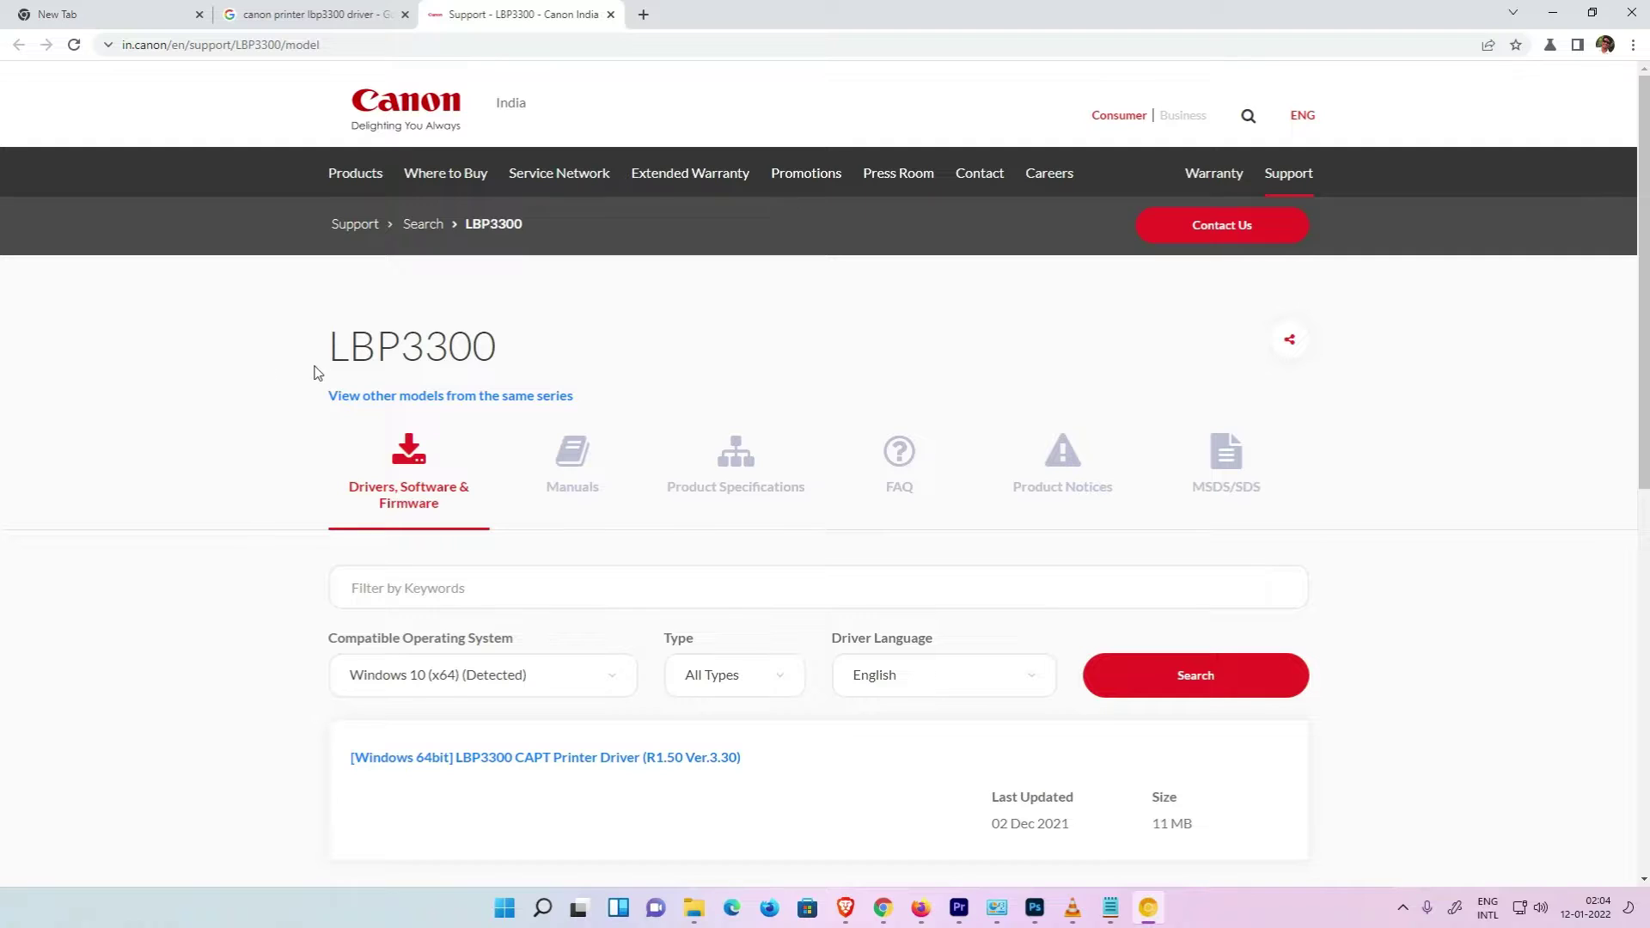
left_click_drag(322, 358, 486, 356)
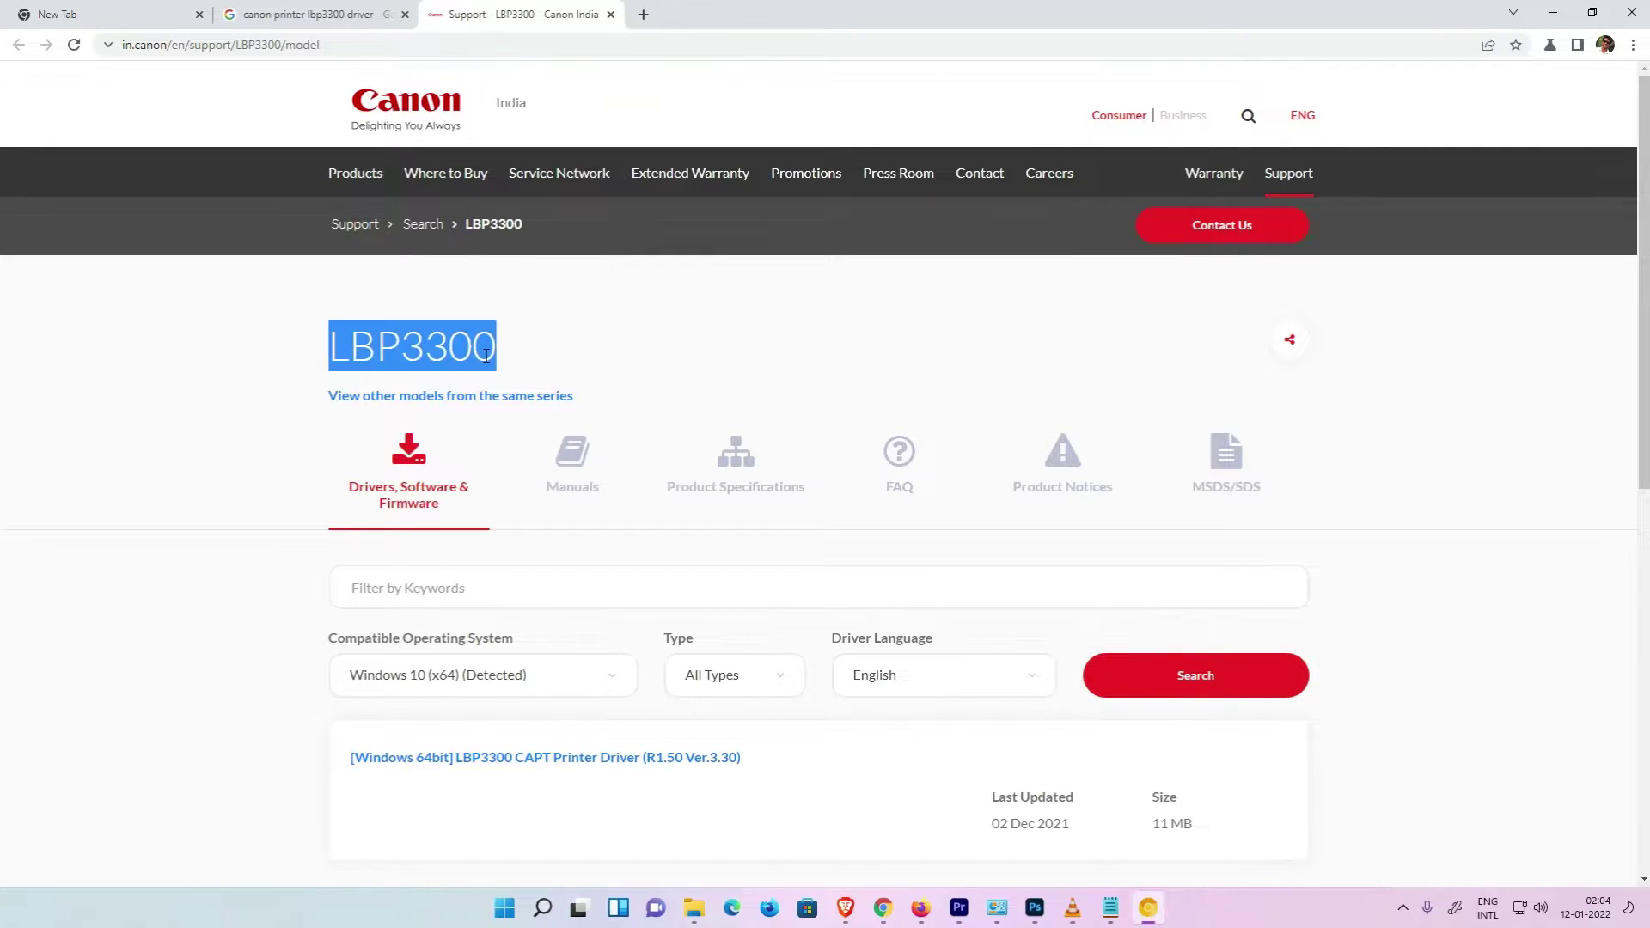
scroll(52, 423, "down", 3)
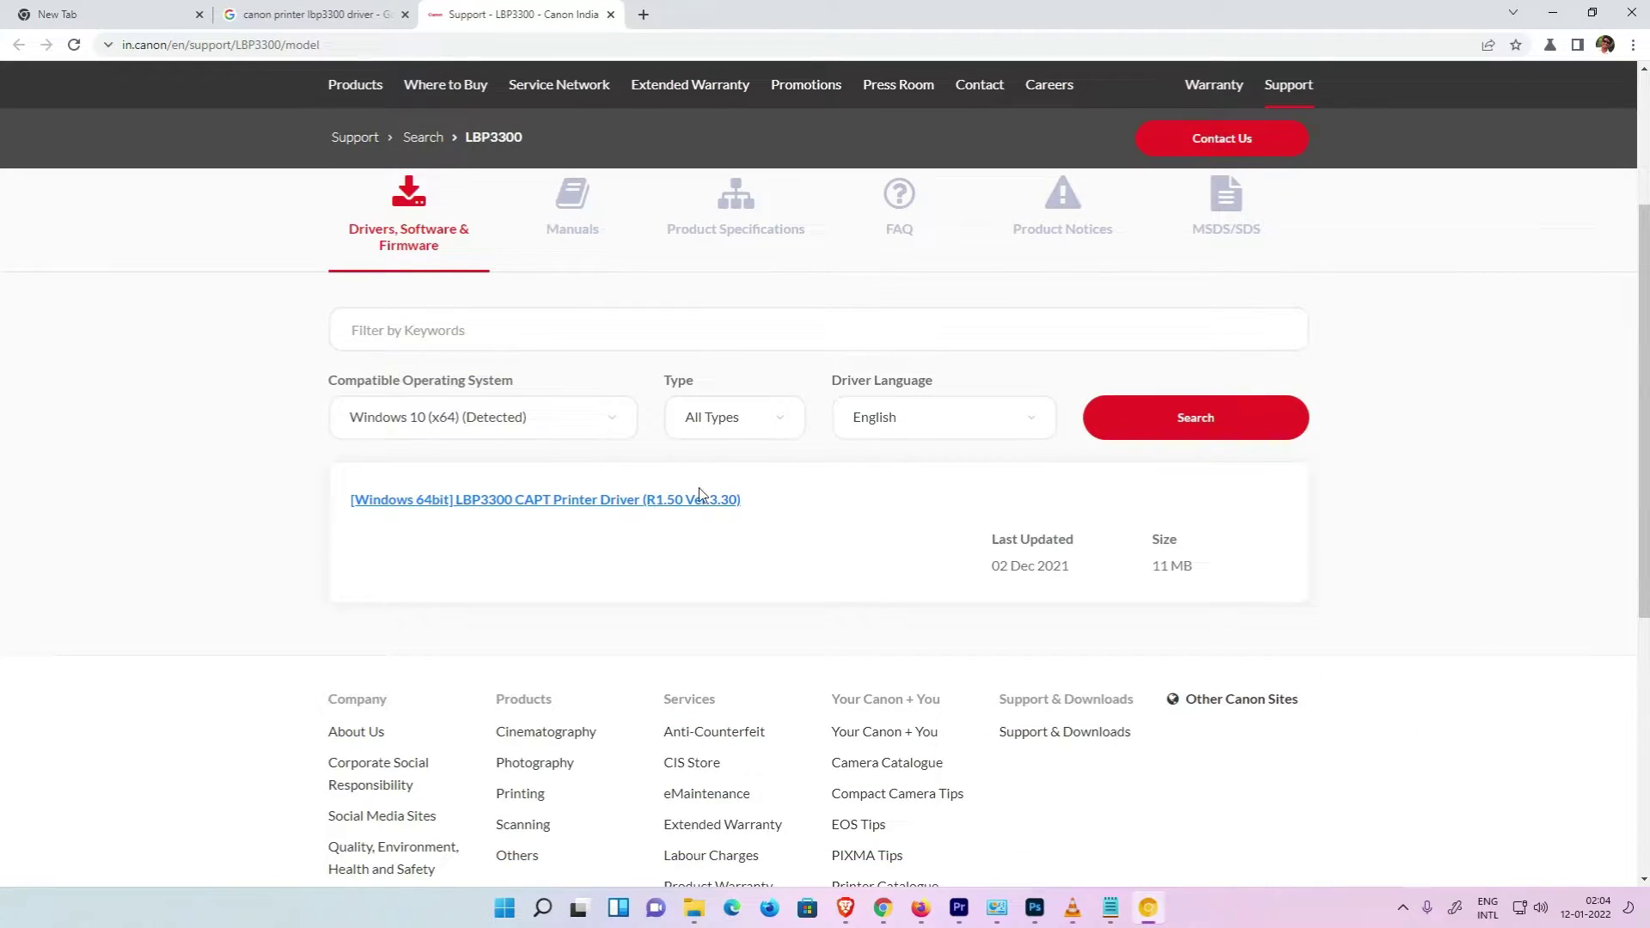
left_click(791, 435)
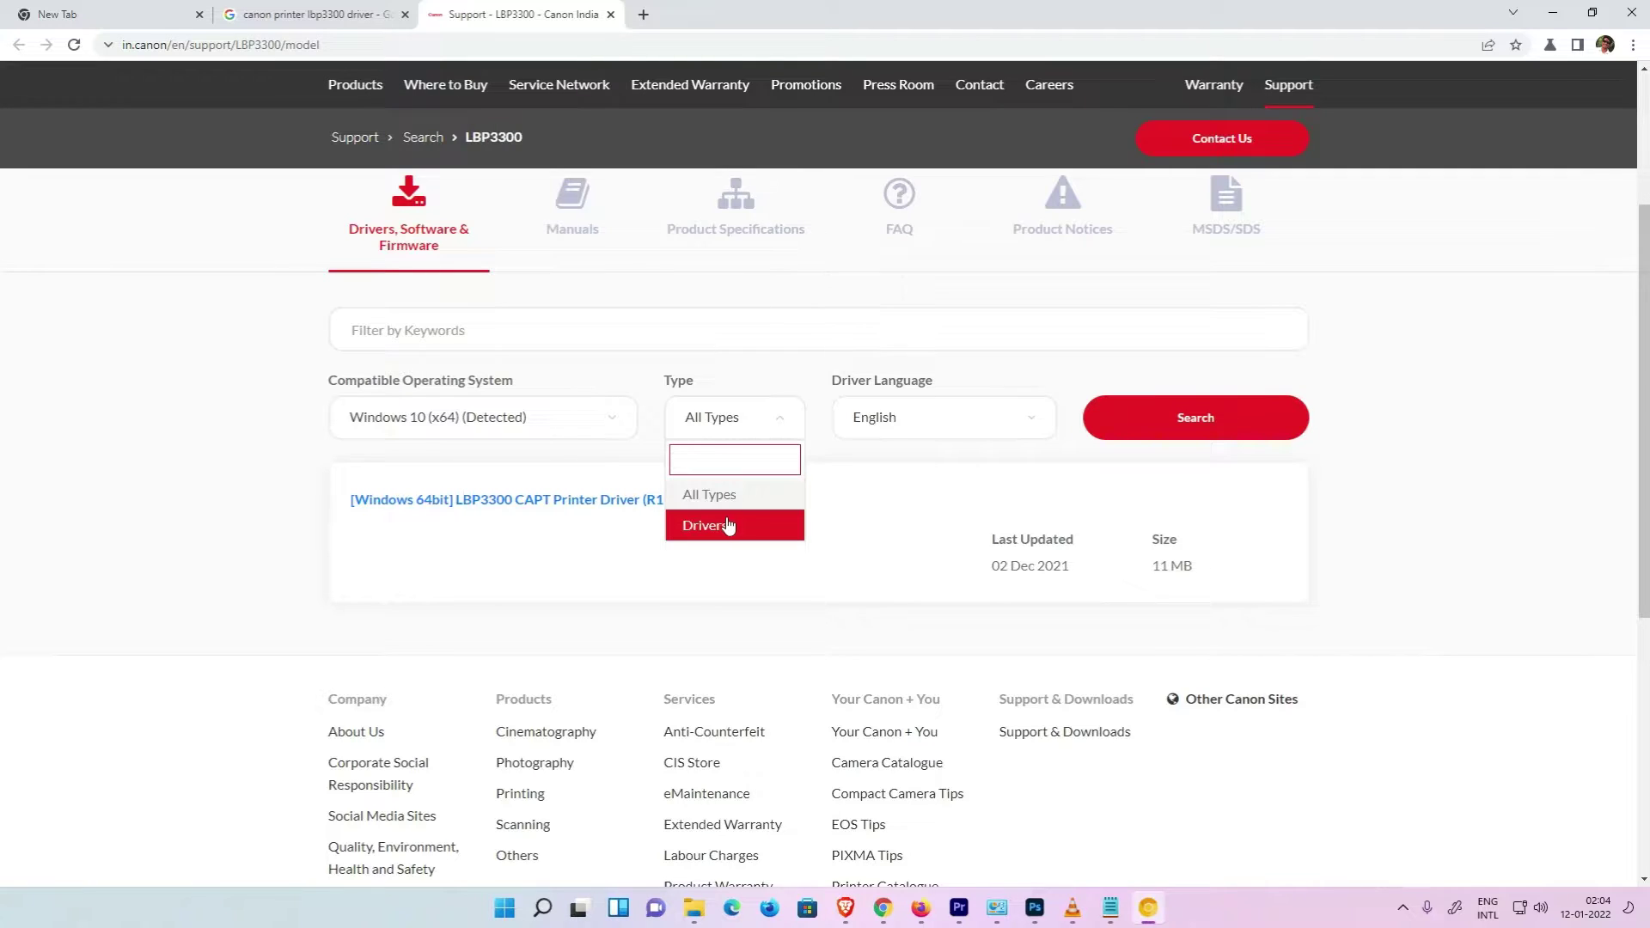
left_click(312, 475)
scroll(163, 429, "up", 3)
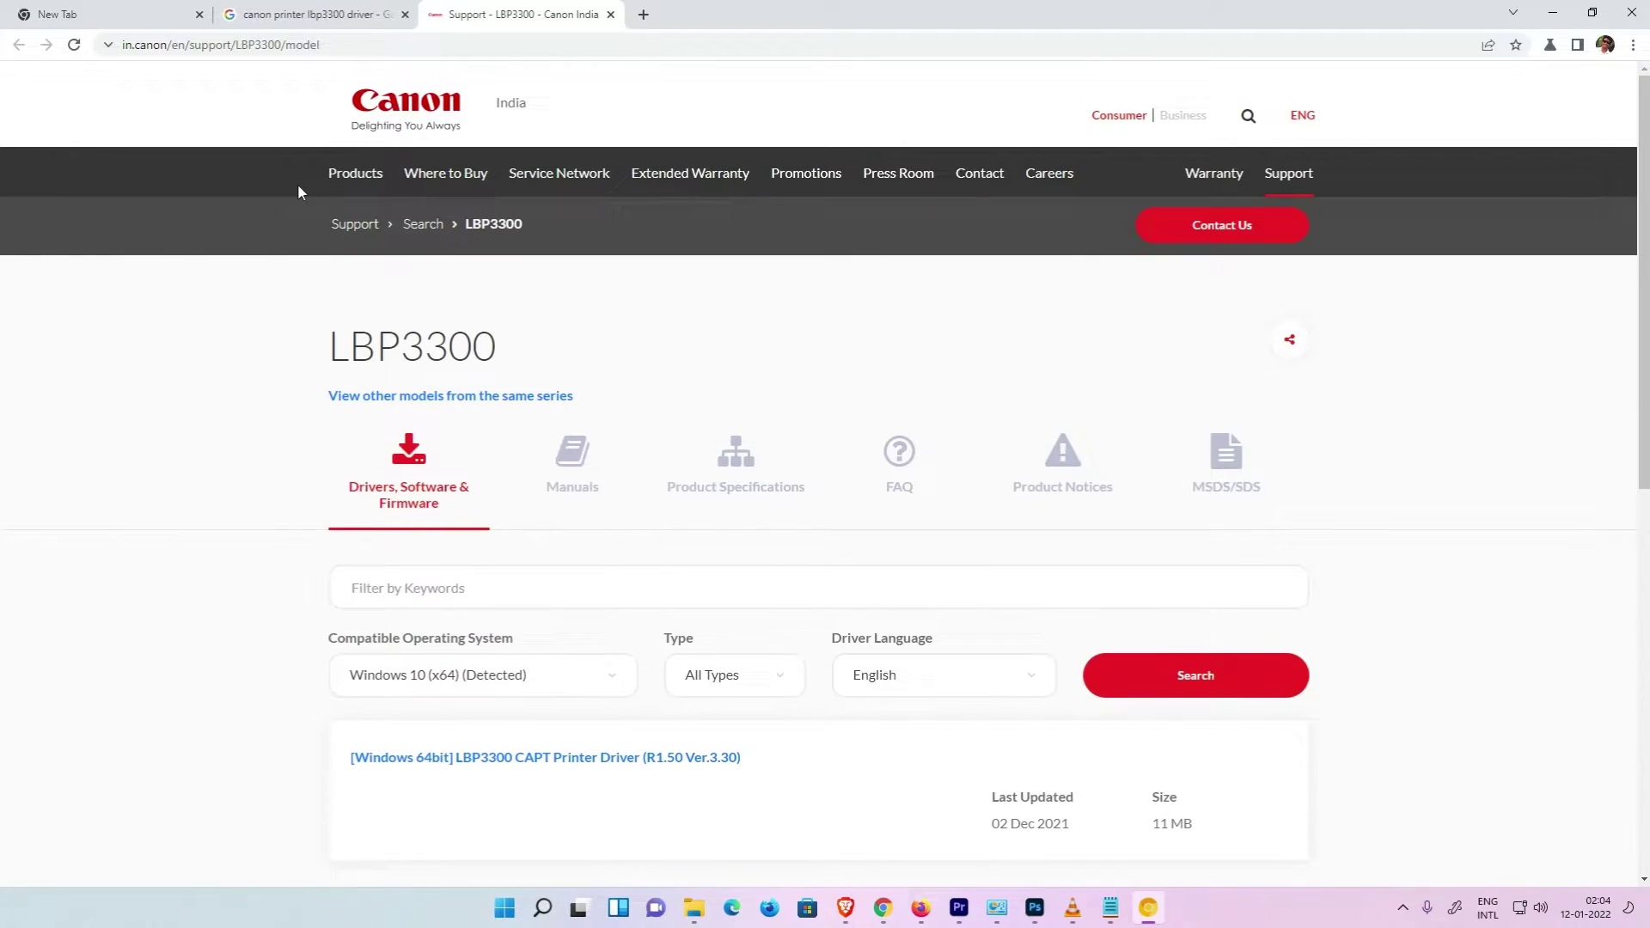
left_click(323, 8)
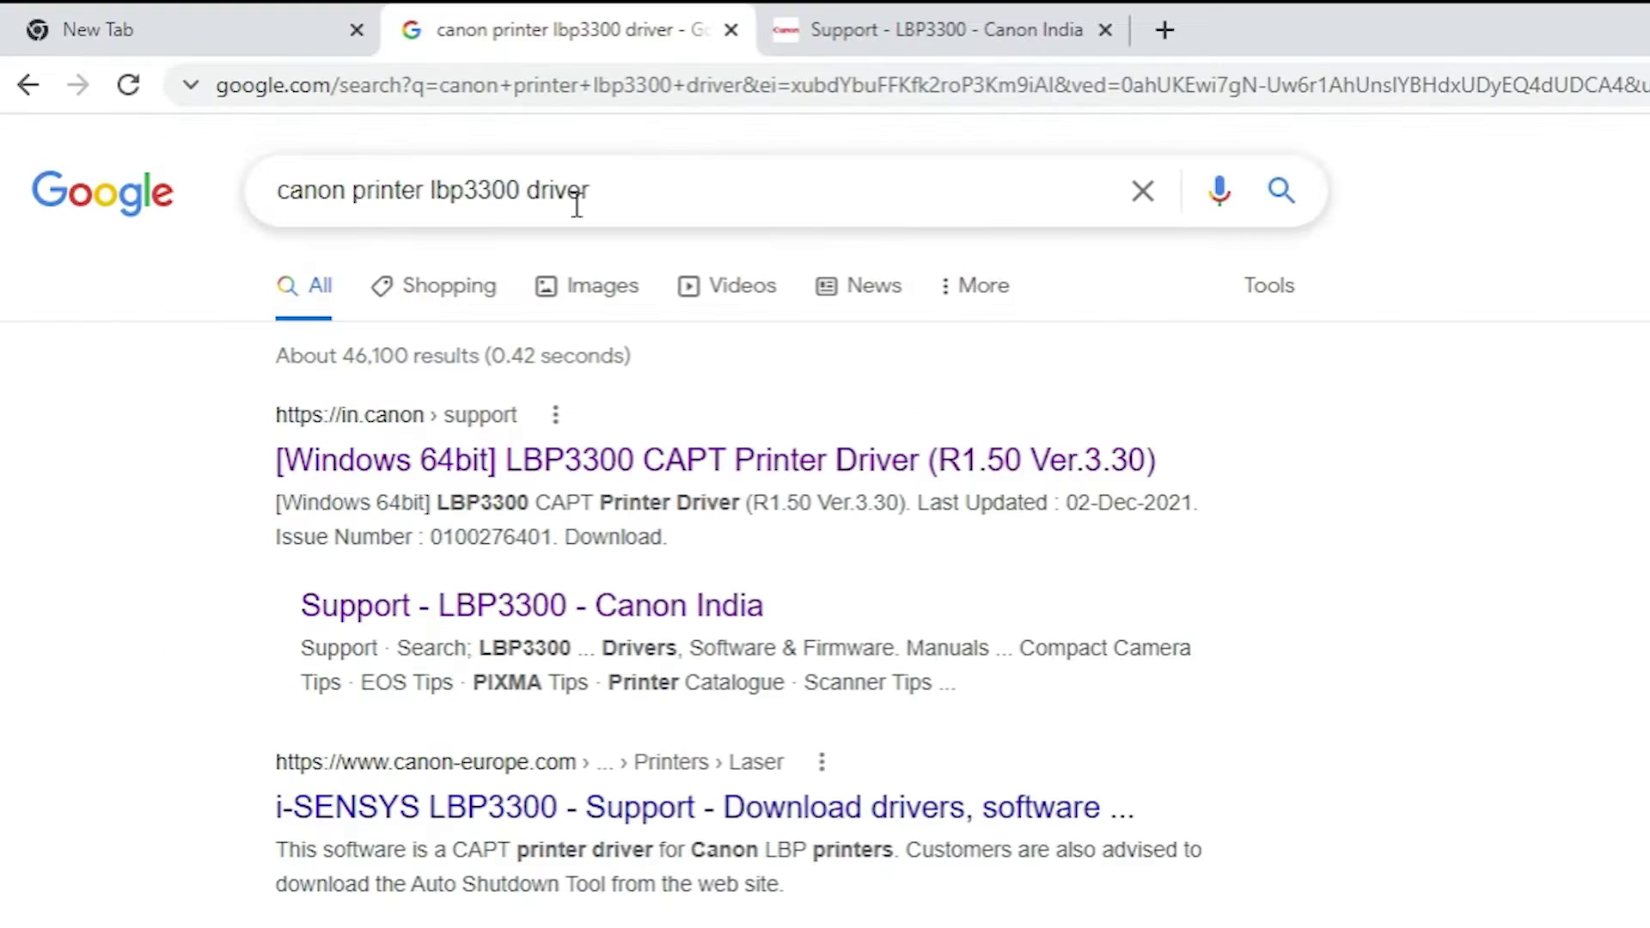
- Re-search as 'canon printer driver' and open Canon India's Drivers, Software & Firmware page in a new tab
left_click_drag(431, 187, 529, 189)
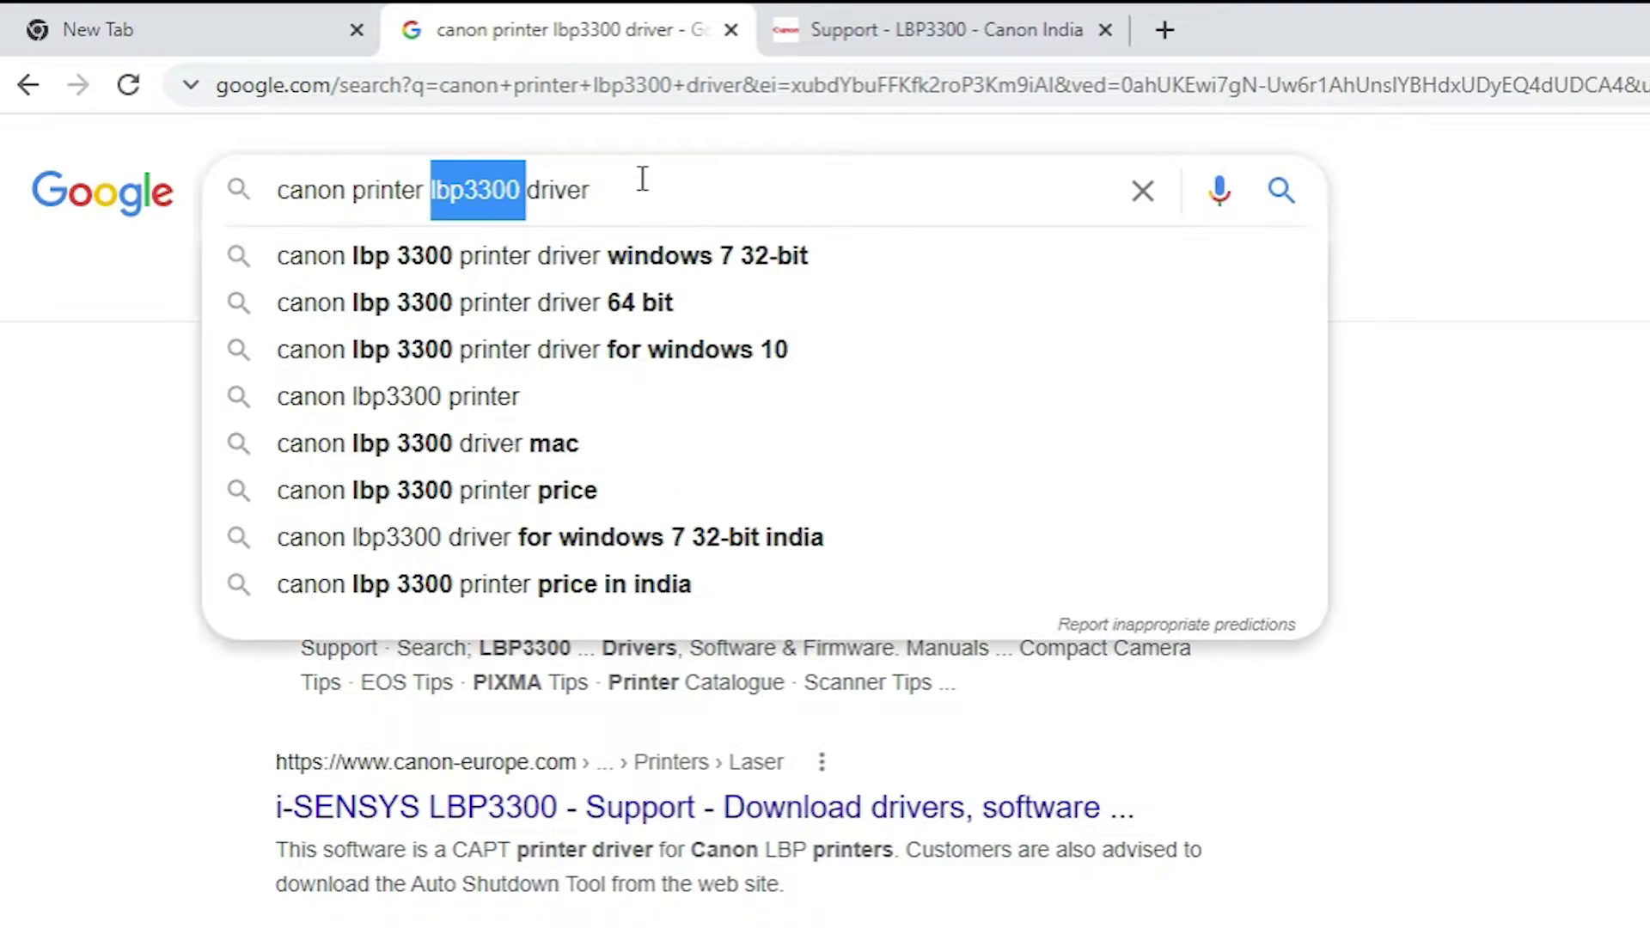
key("BackSpace")
left_click(627, 191)
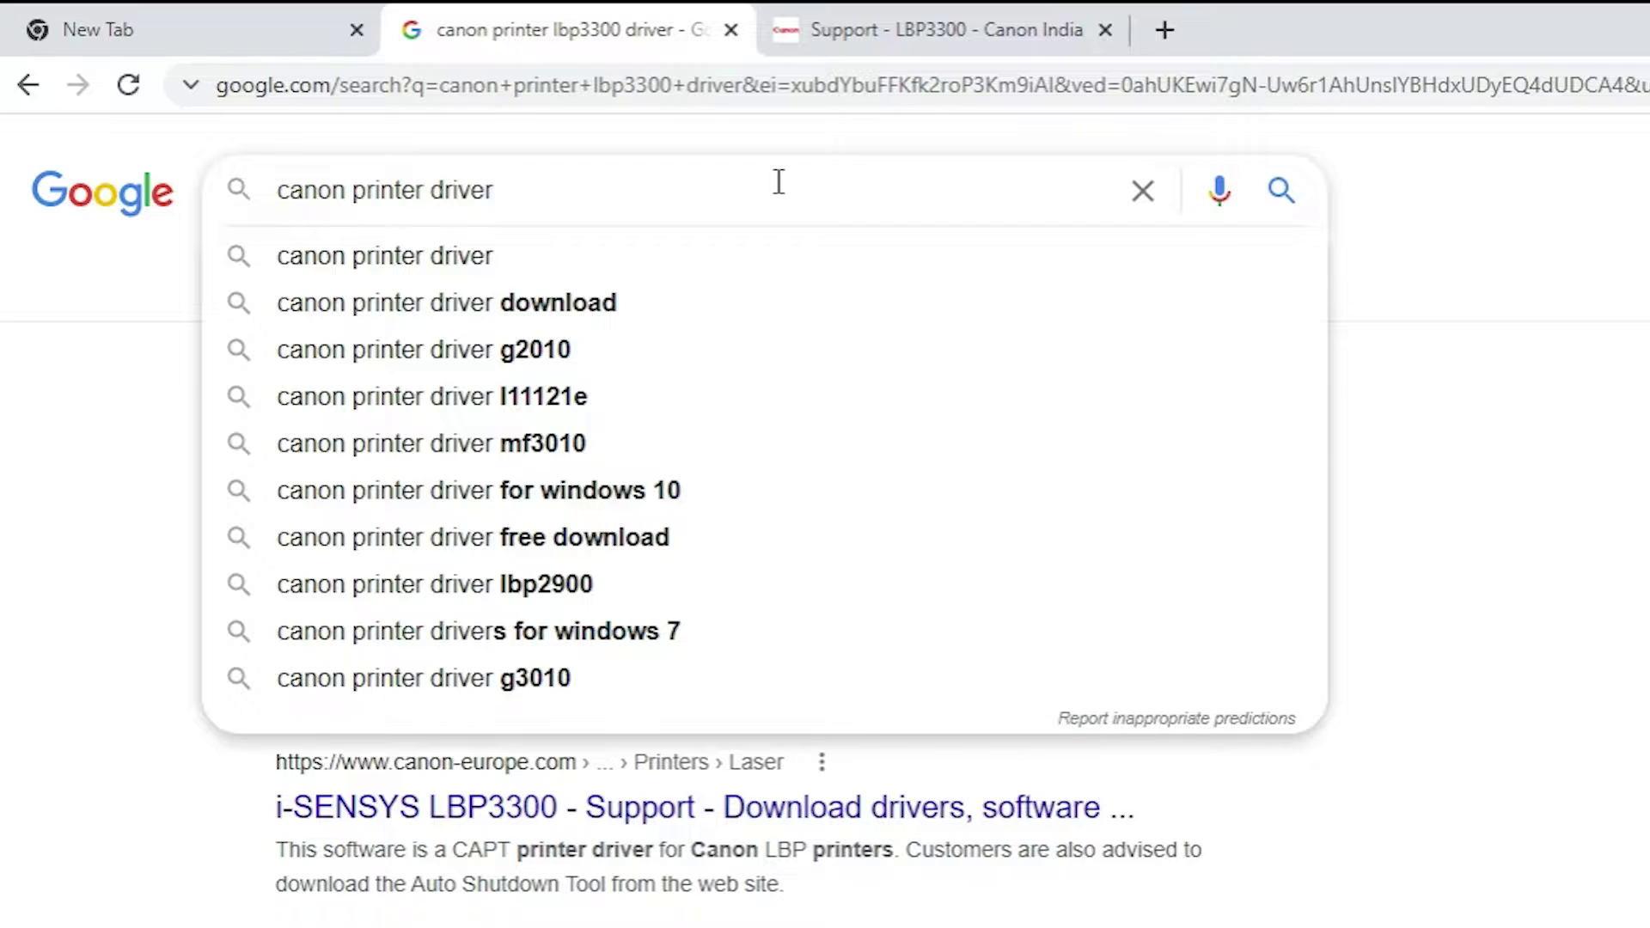
key("Return")
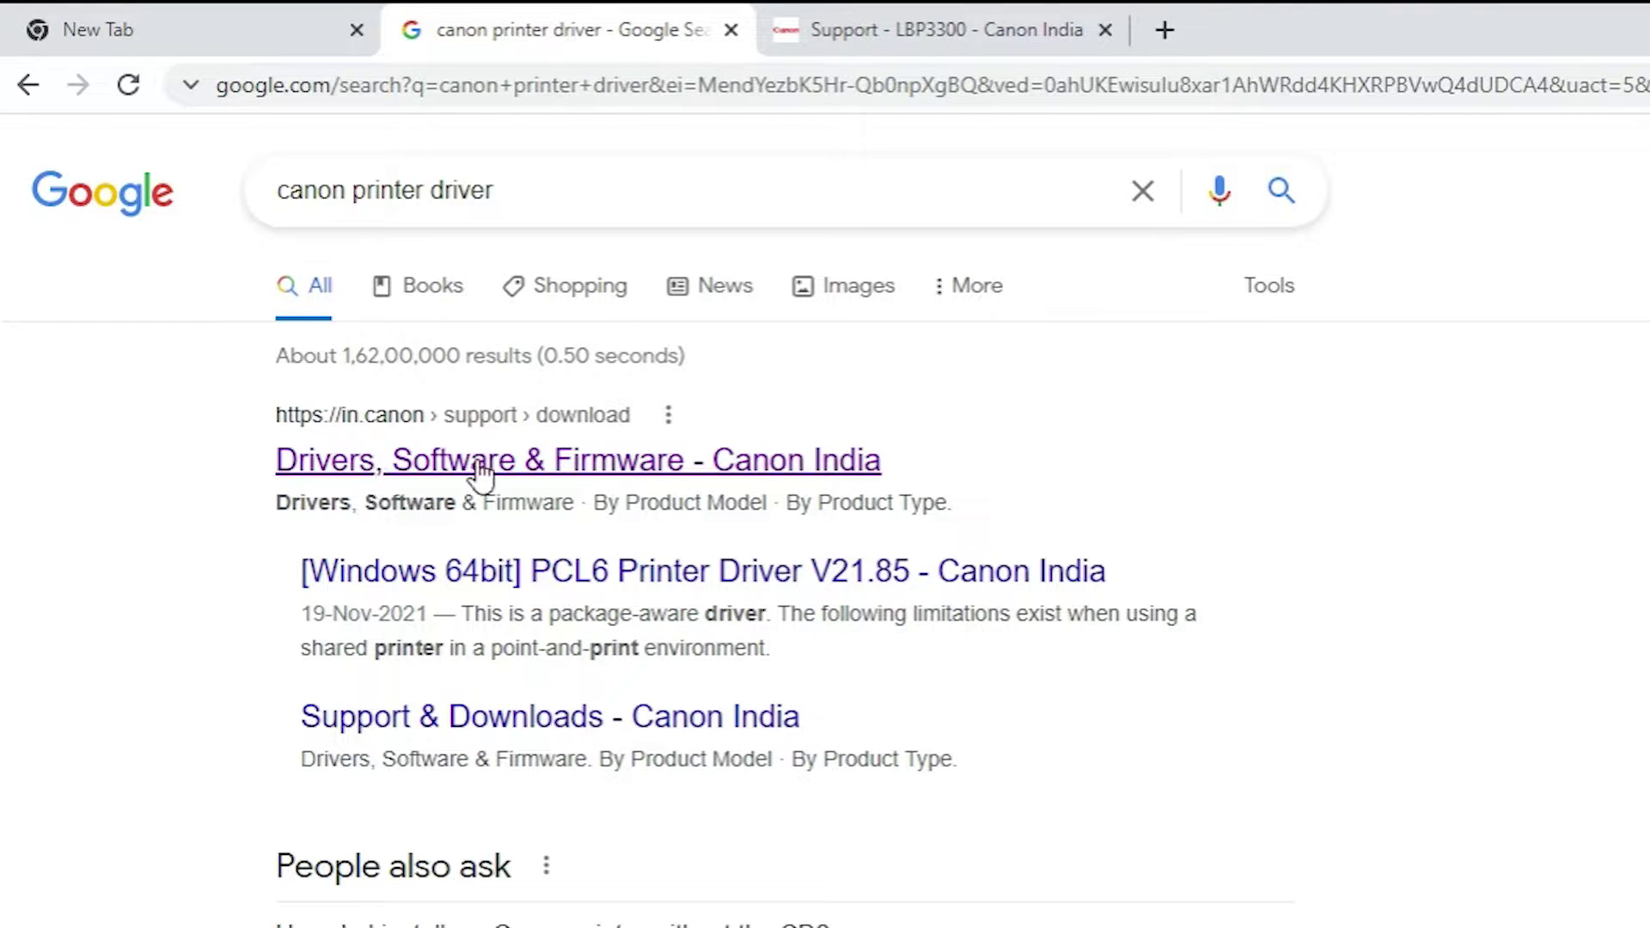
right_click(479, 471)
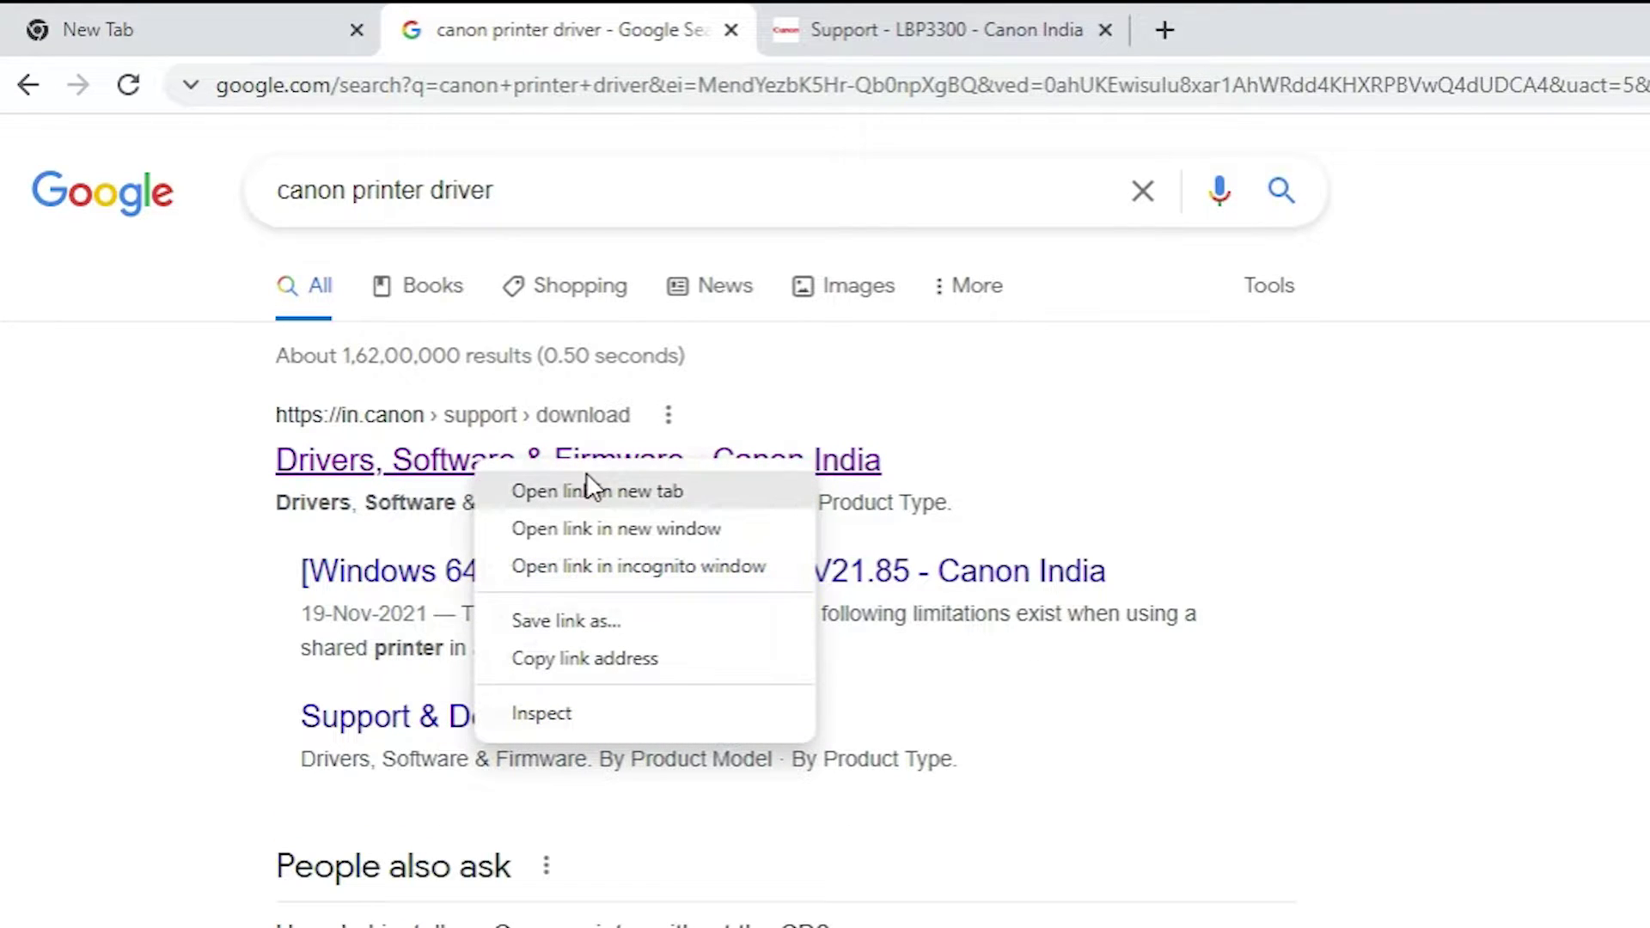
left_click(559, 486)
left_click(1241, 14)
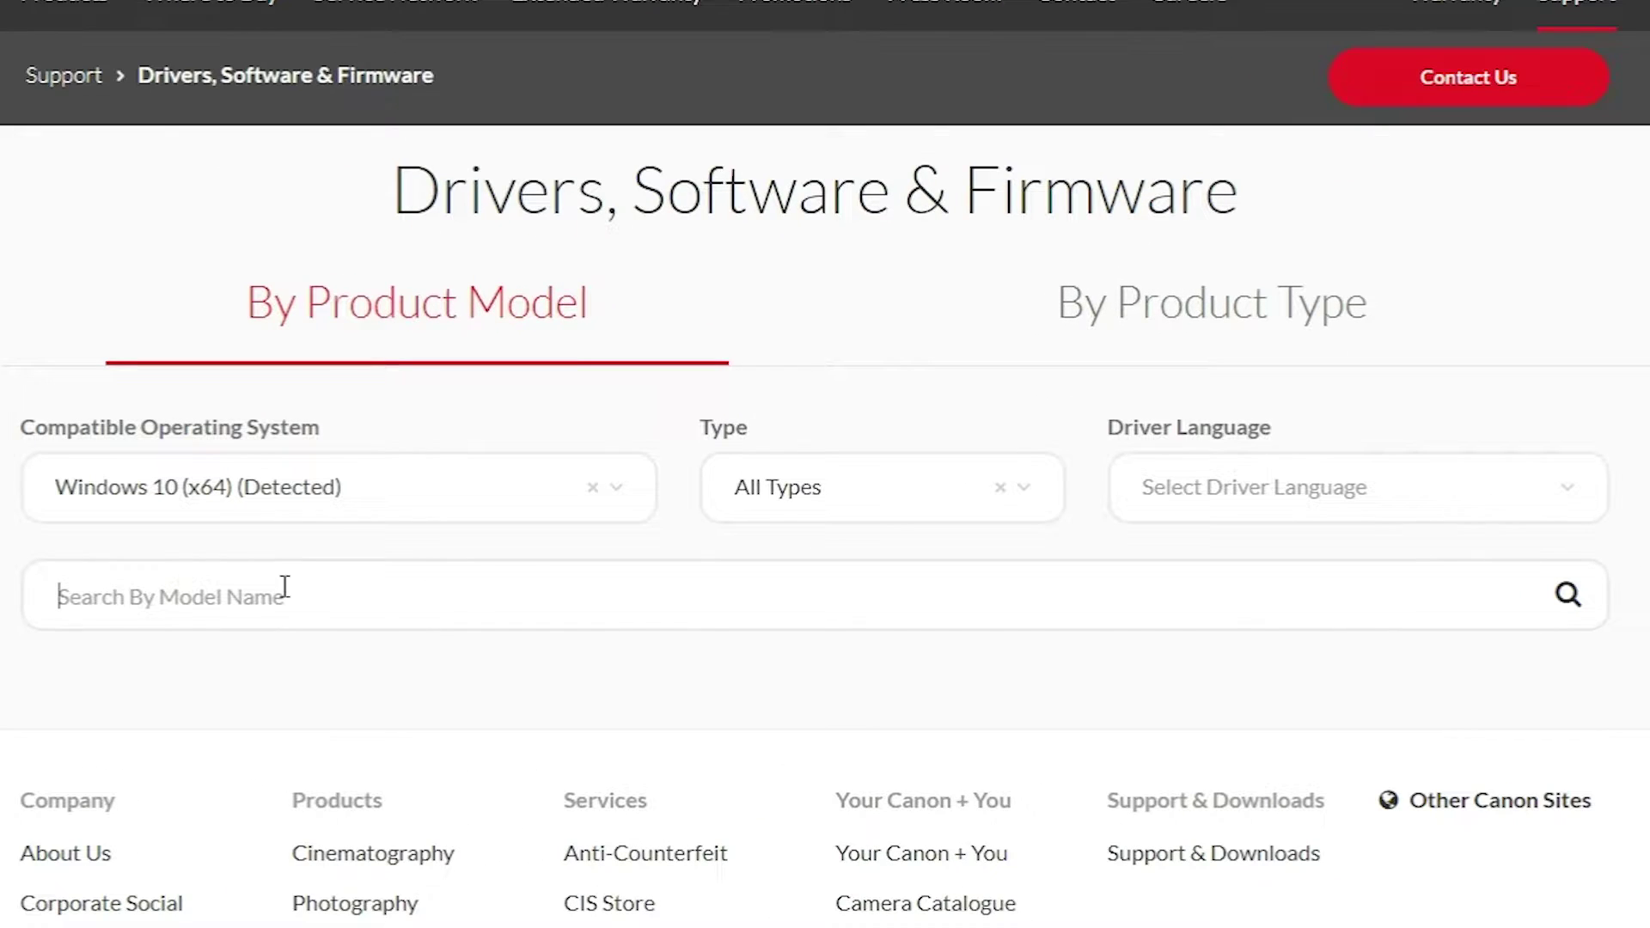
- Search Canon's driver site by model name LBP3300, choosing the suggested model
left_click(491, 539)
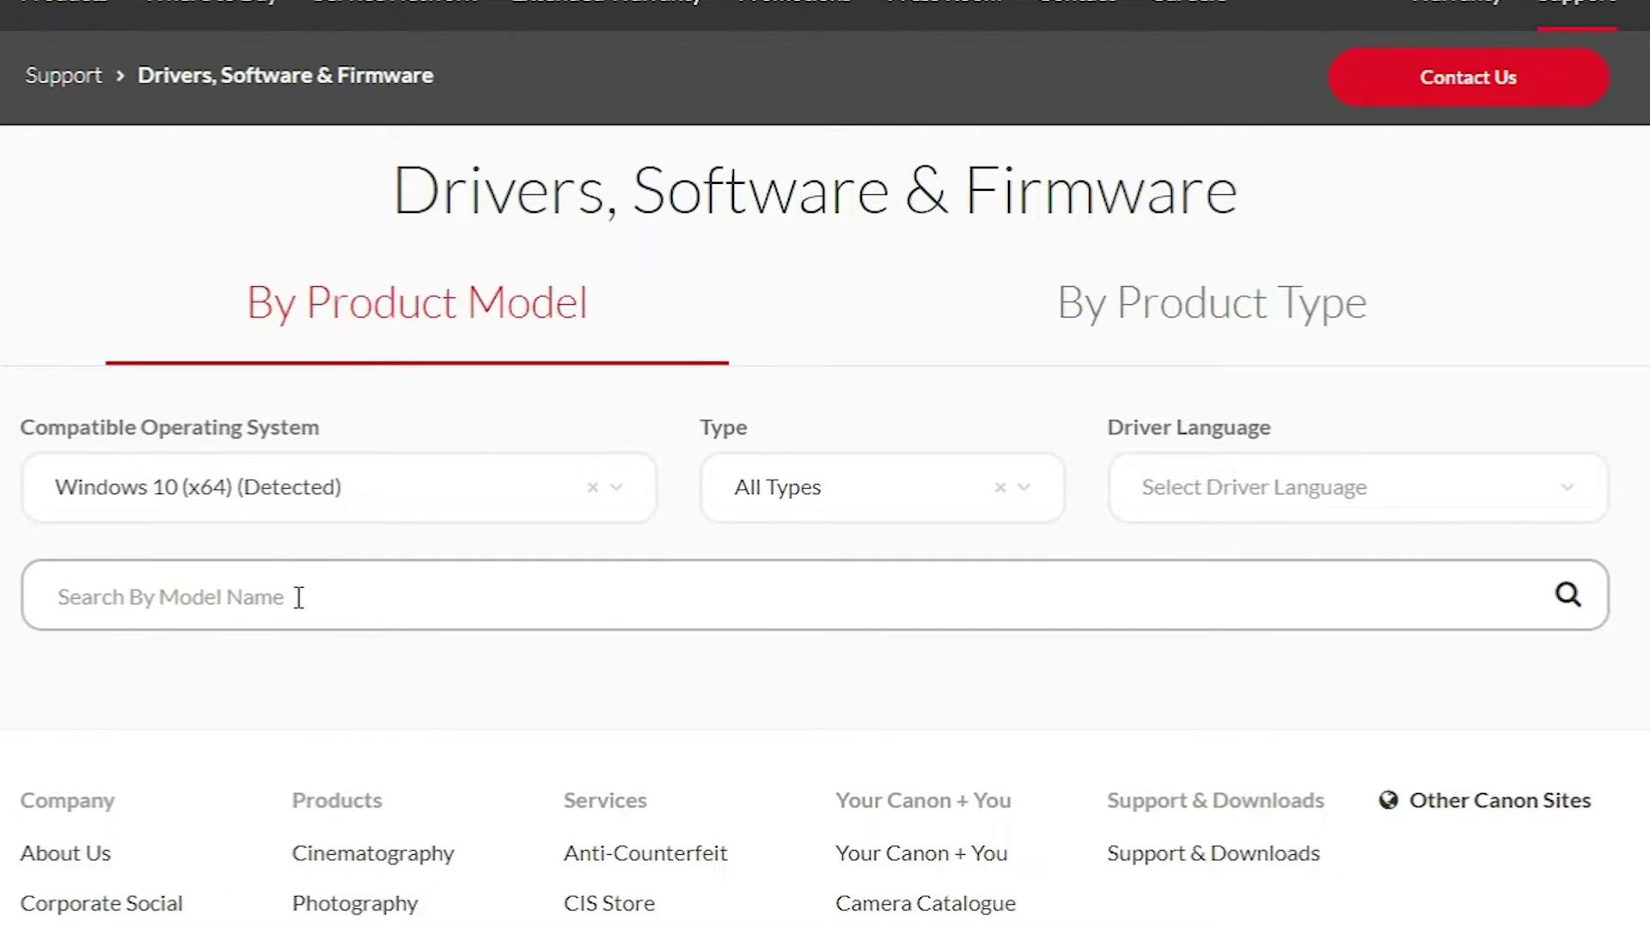
type("LB")
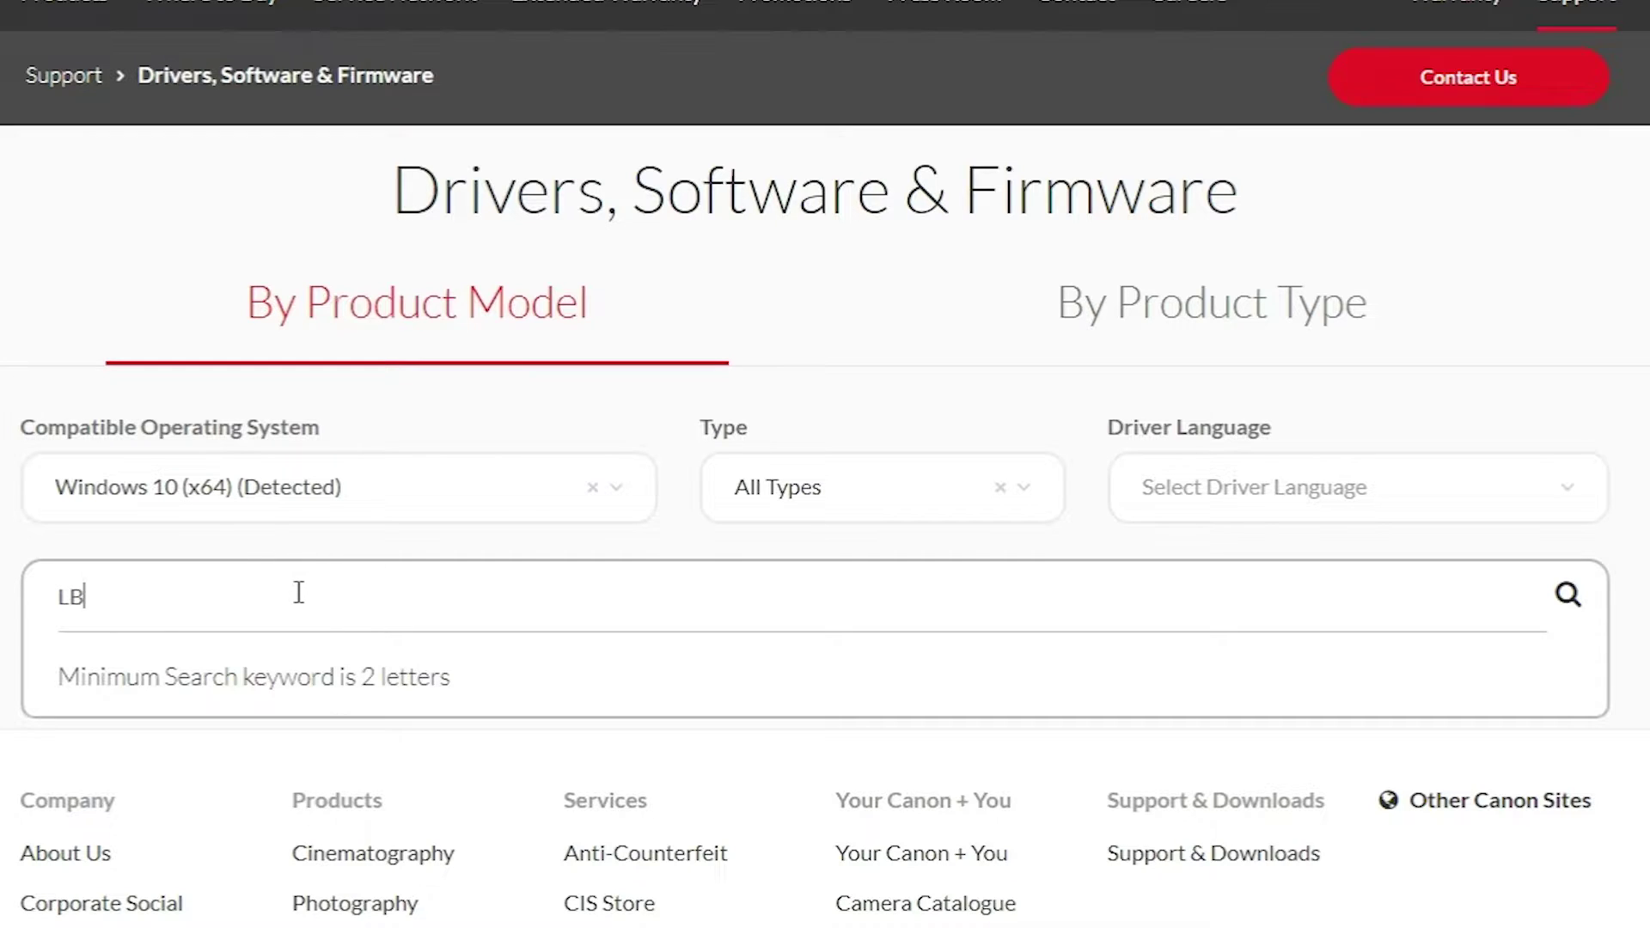
type("P3300")
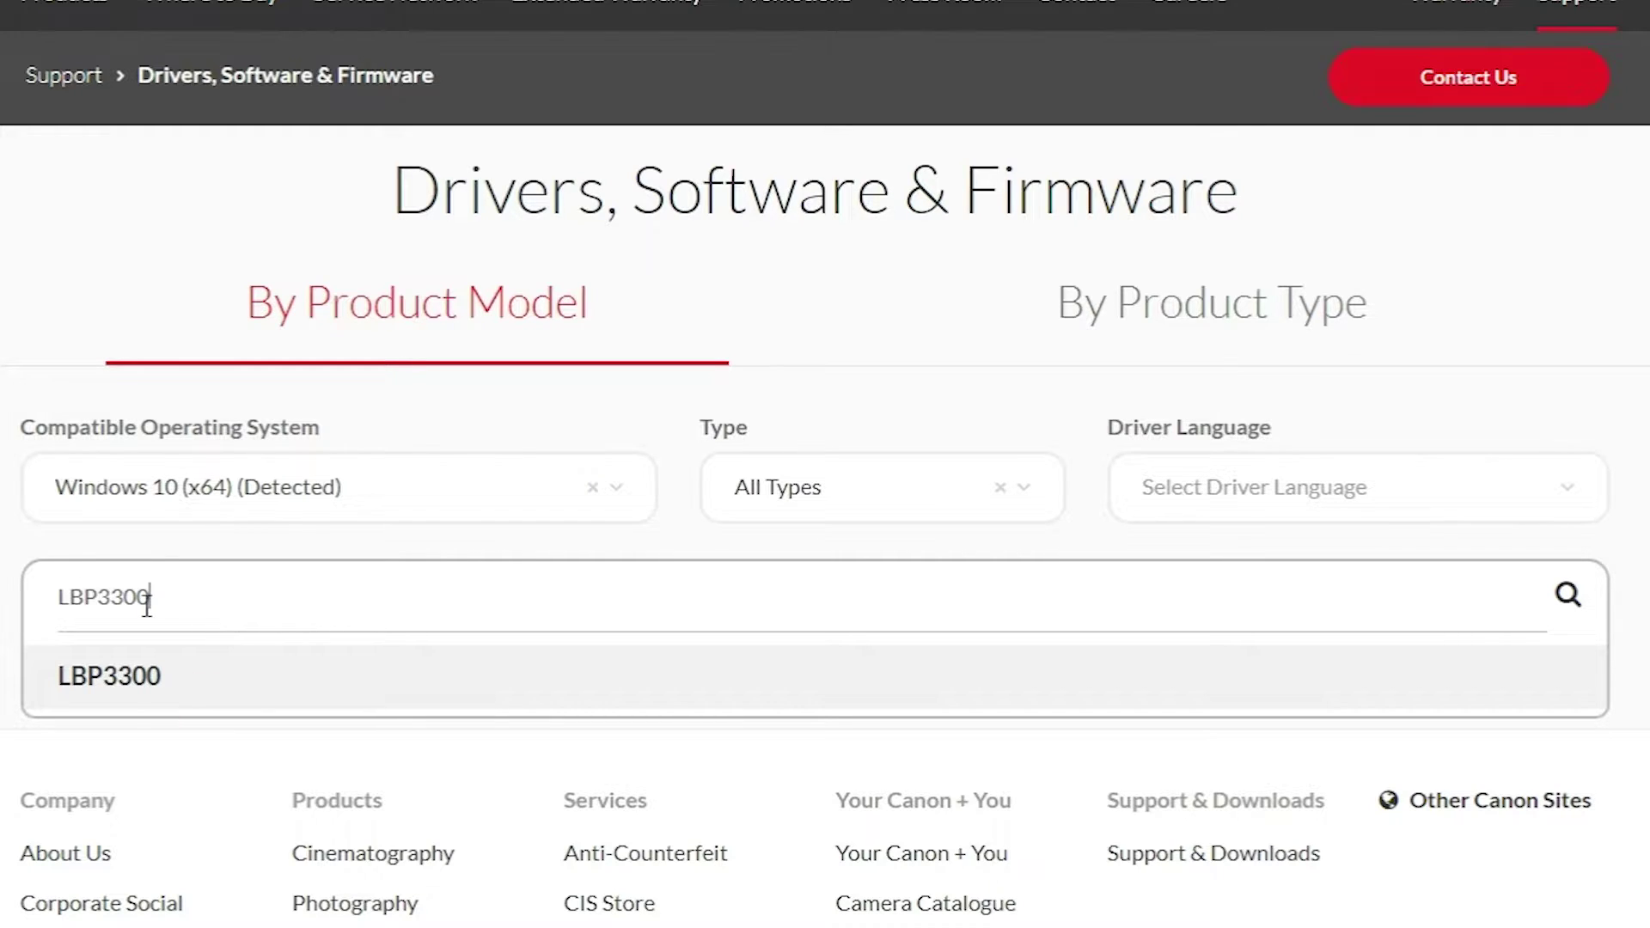
left_click(118, 687)
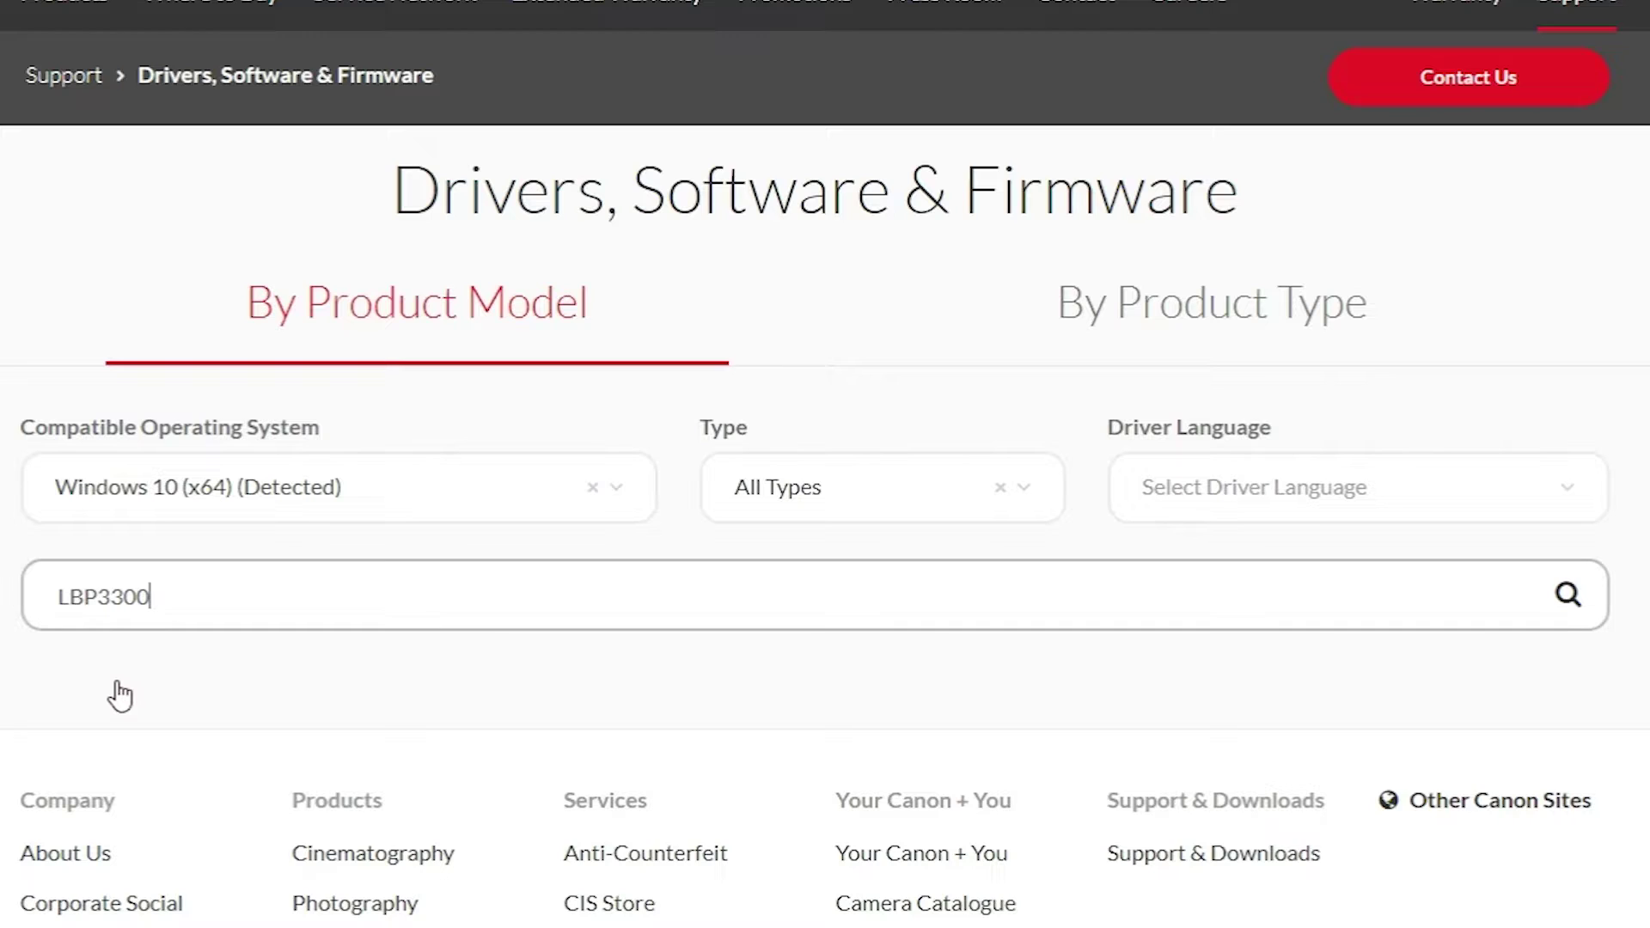
left_click(1566, 595)
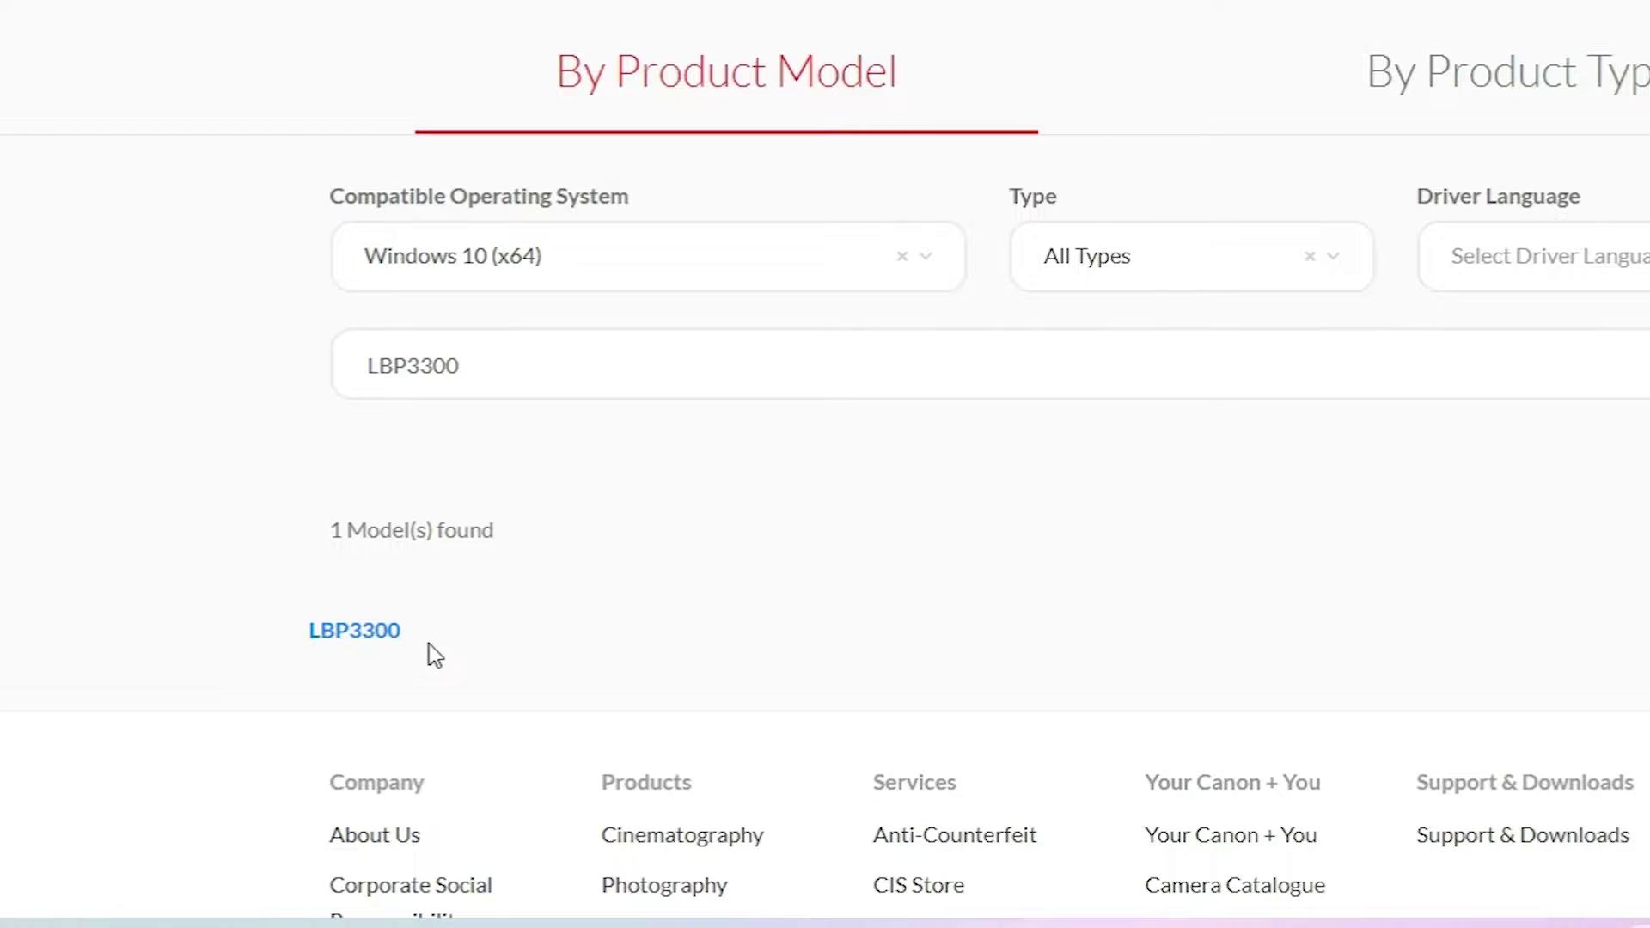
- Filter the LBP3300 page to Drivers and download the CAPT Printer Driver R1.50 Ver.3.30 installer
left_click(349, 635)
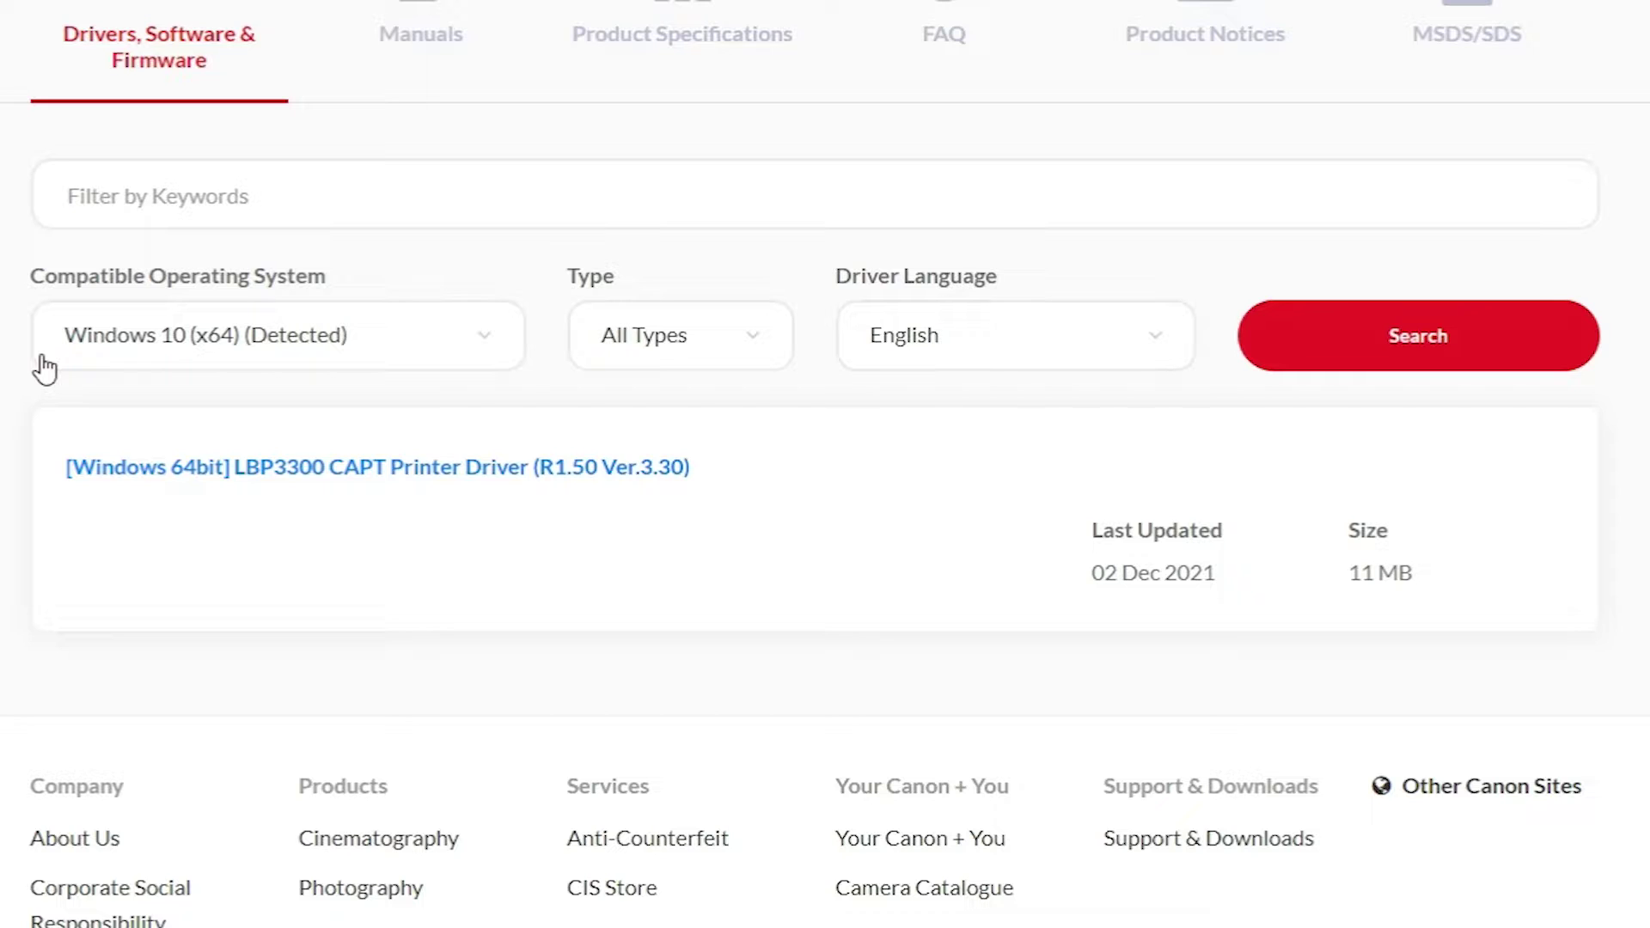
left_click(755, 349)
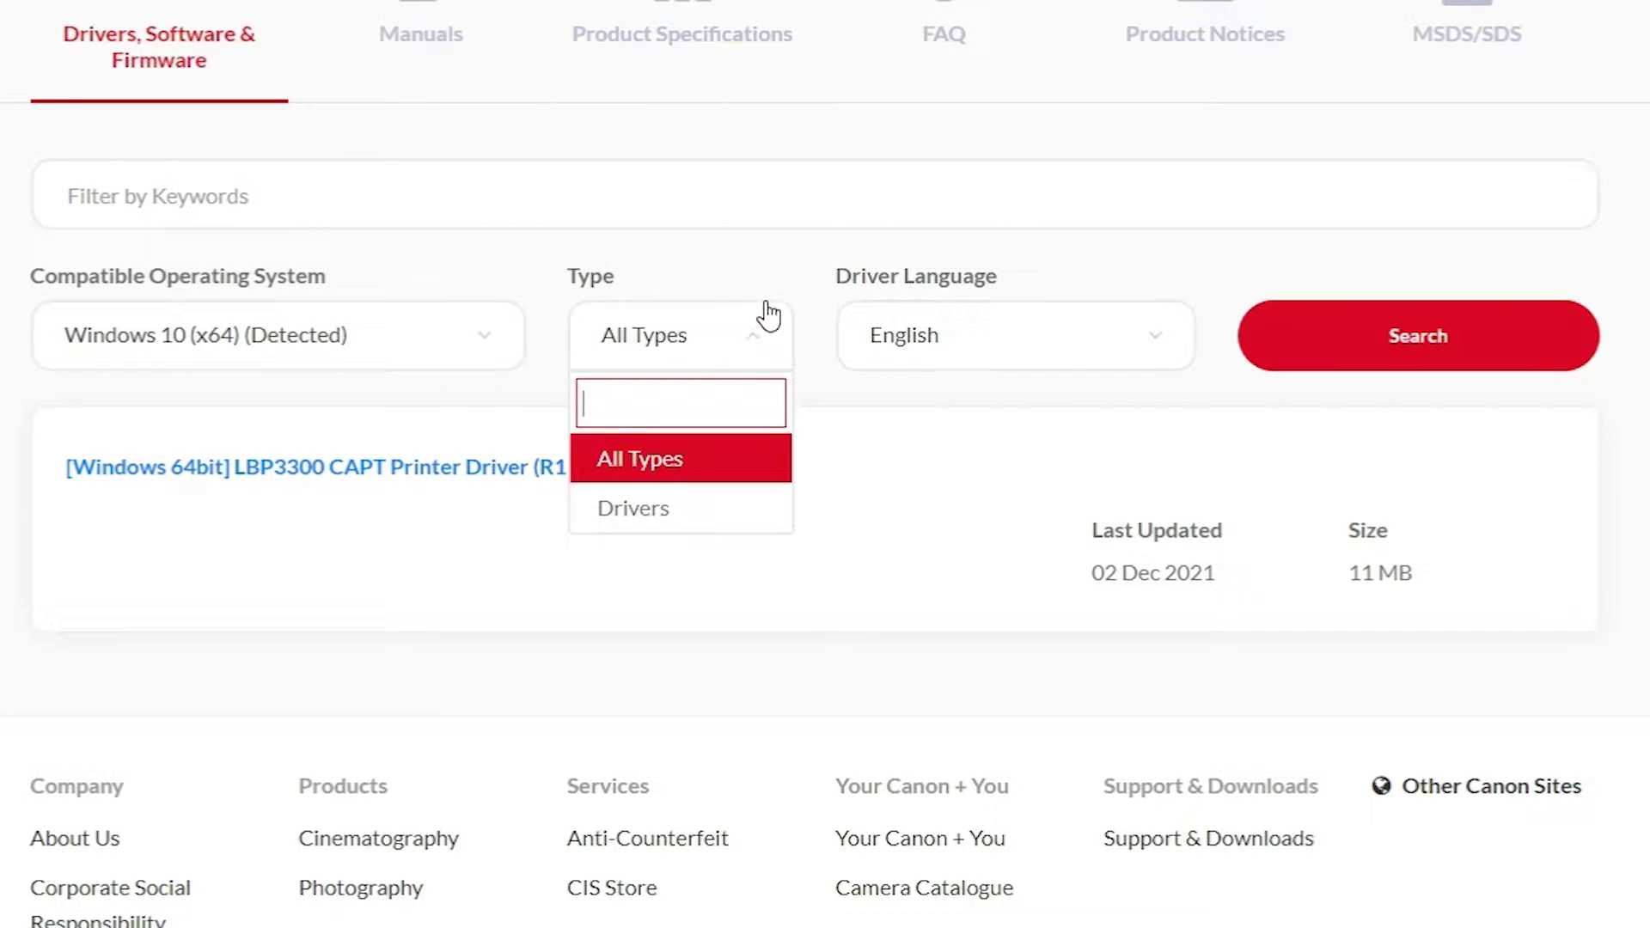
left_click(674, 523)
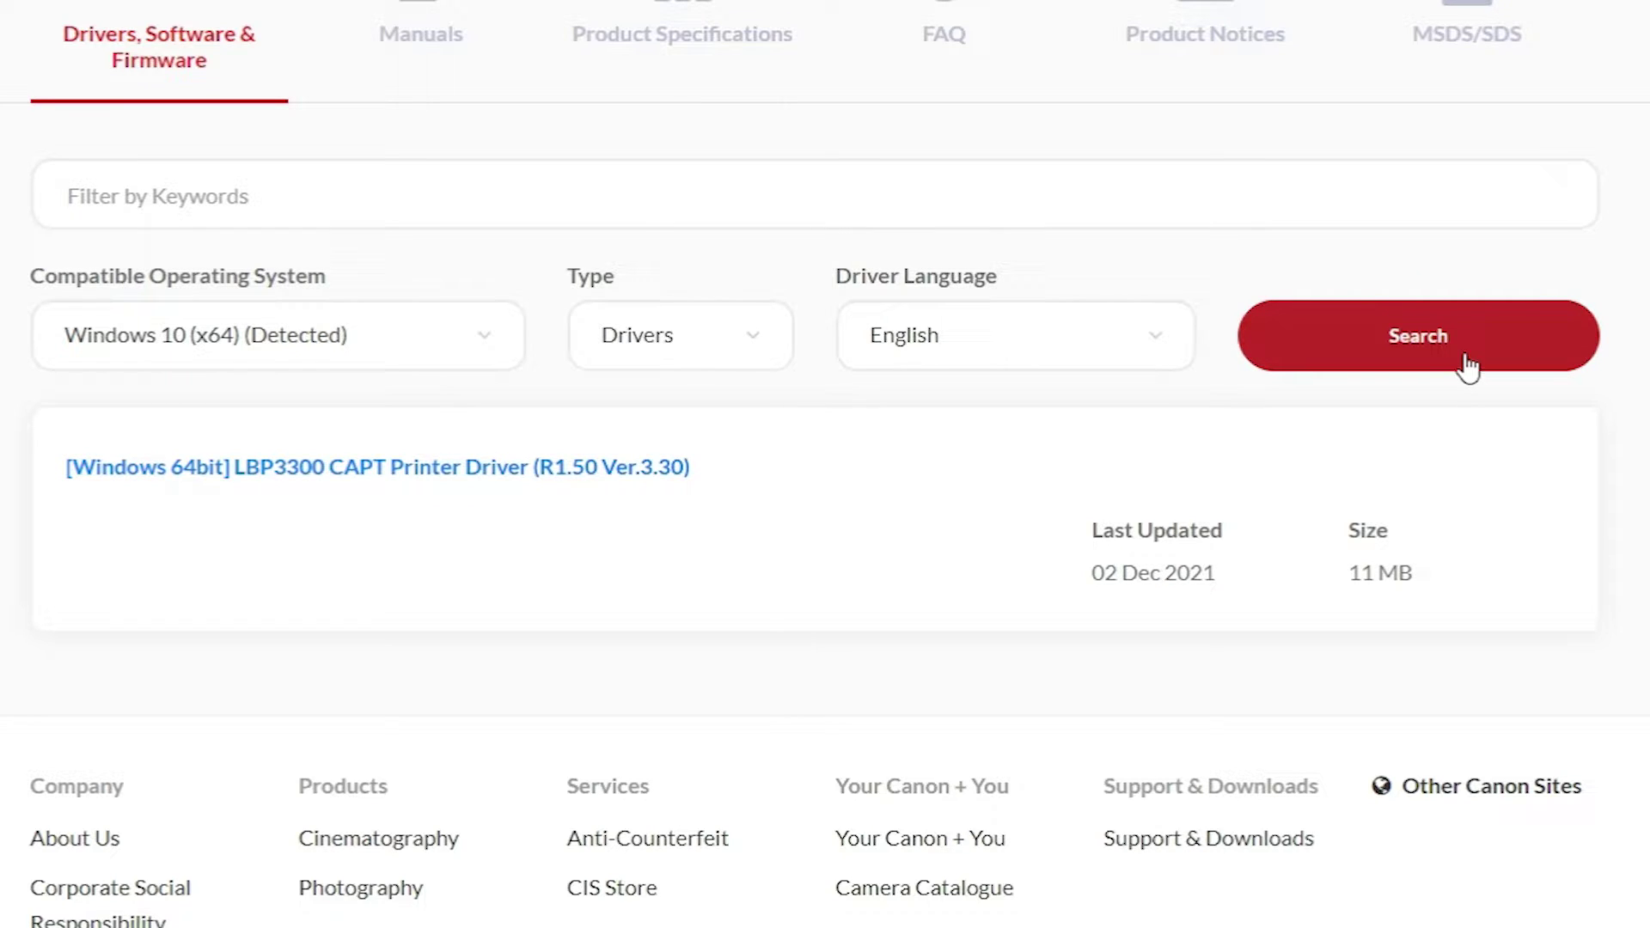
left_click(469, 484)
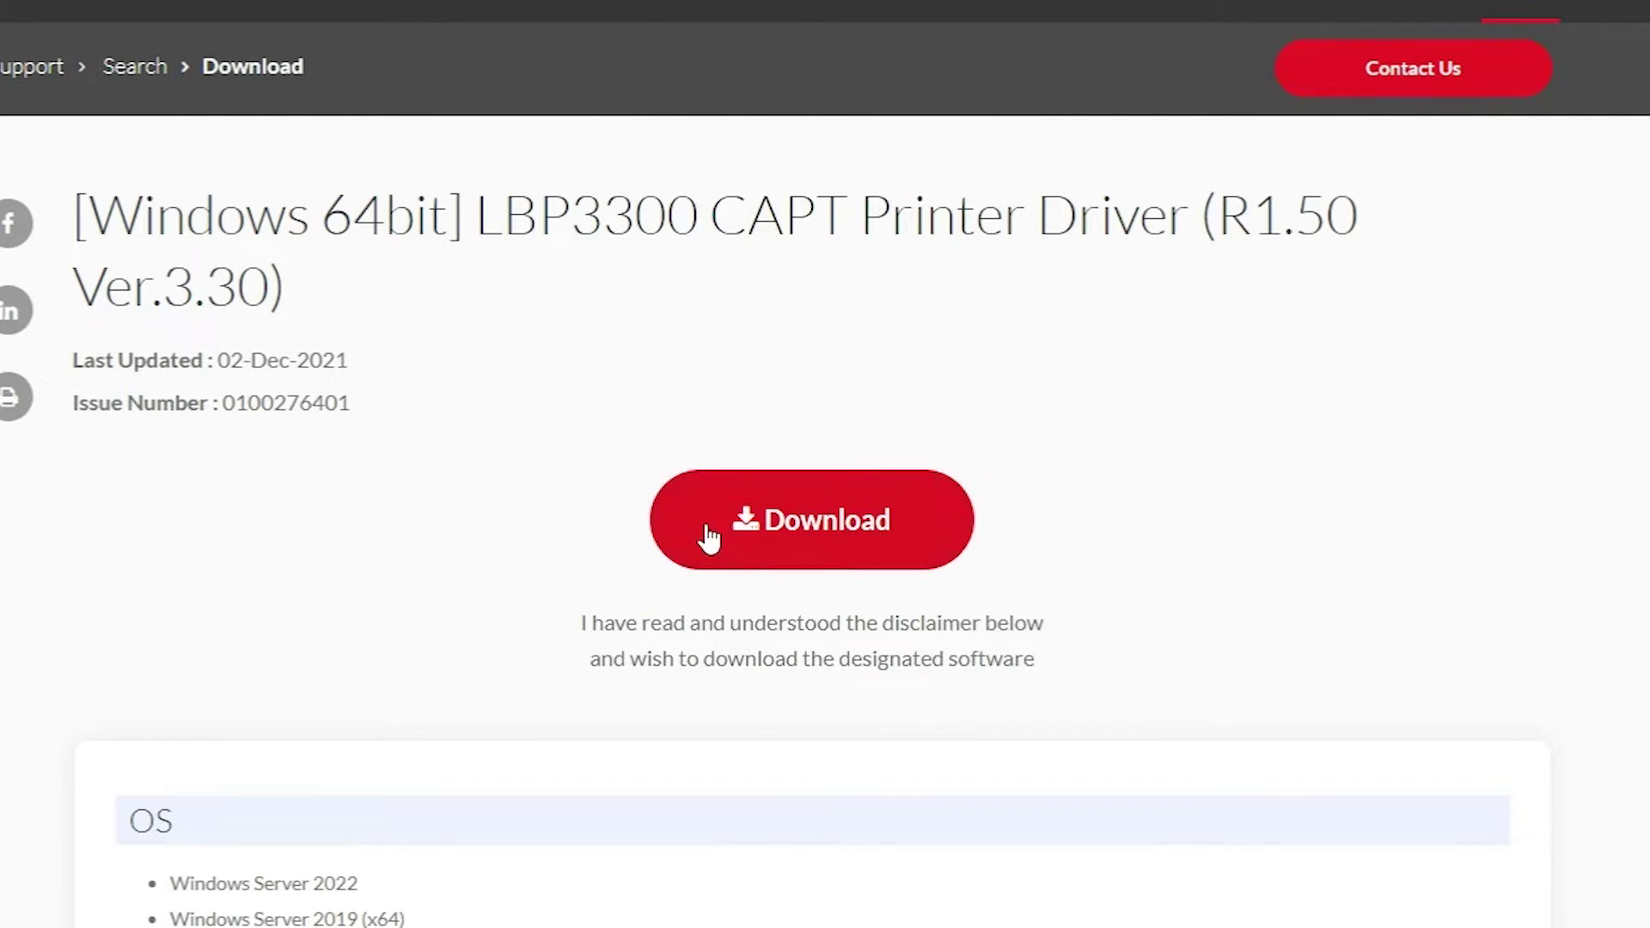
left_click(753, 538)
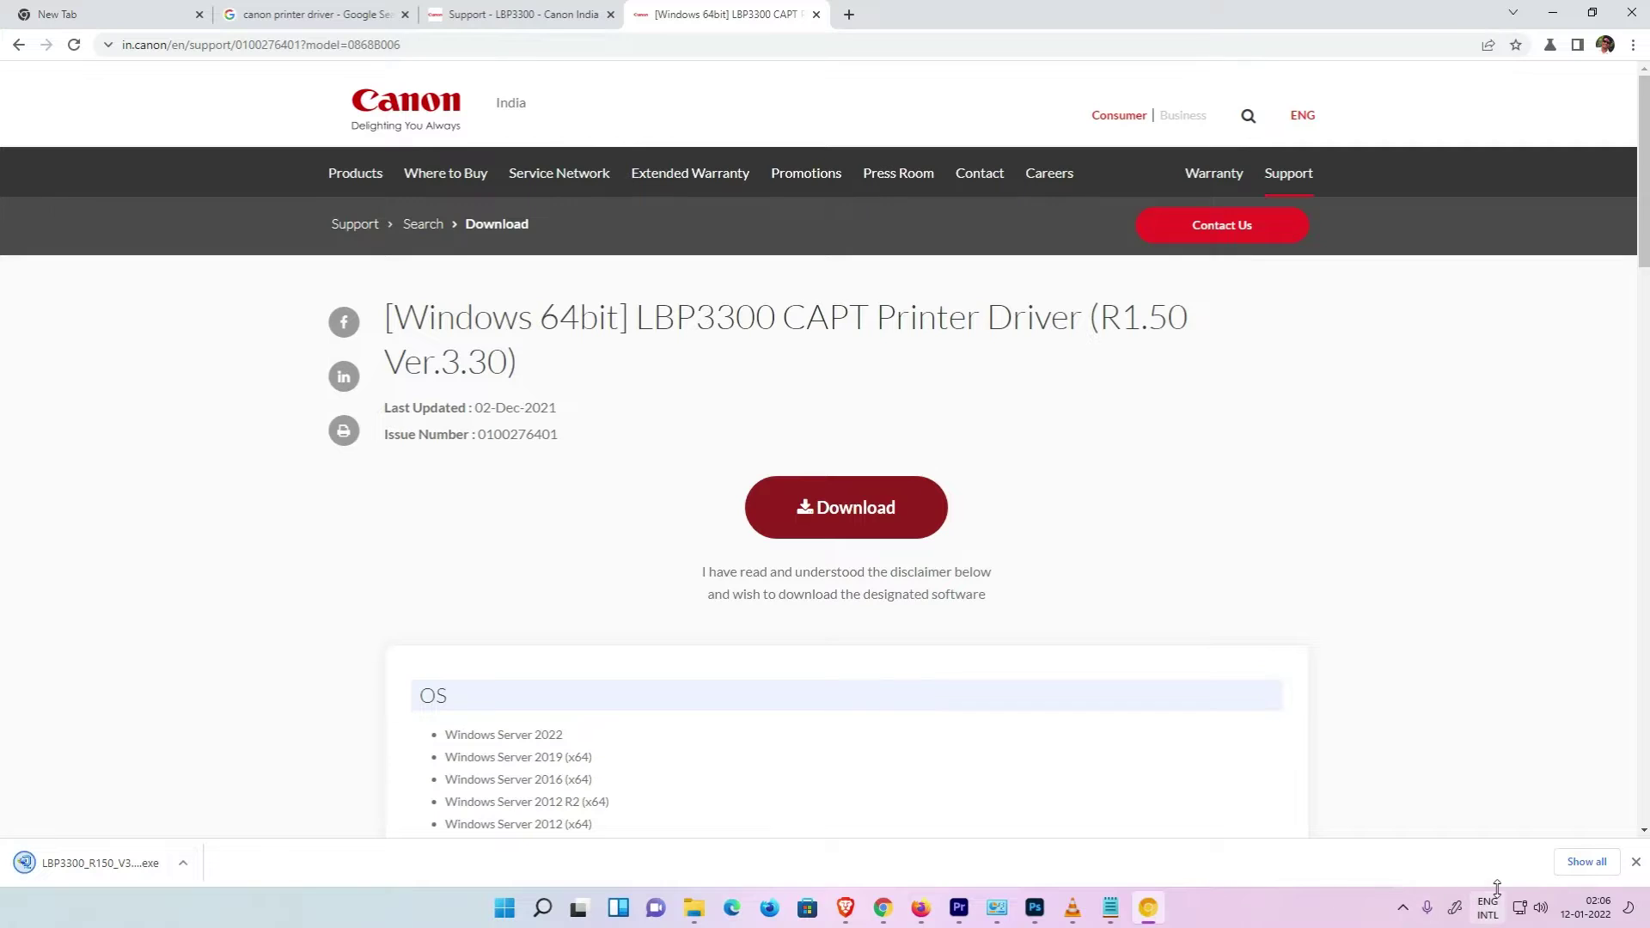
- Show LBP3300_R150_V330_W64_uk_EN_2.exe in the Downloads folder and drag it onto the desktop
left_click(1586, 862)
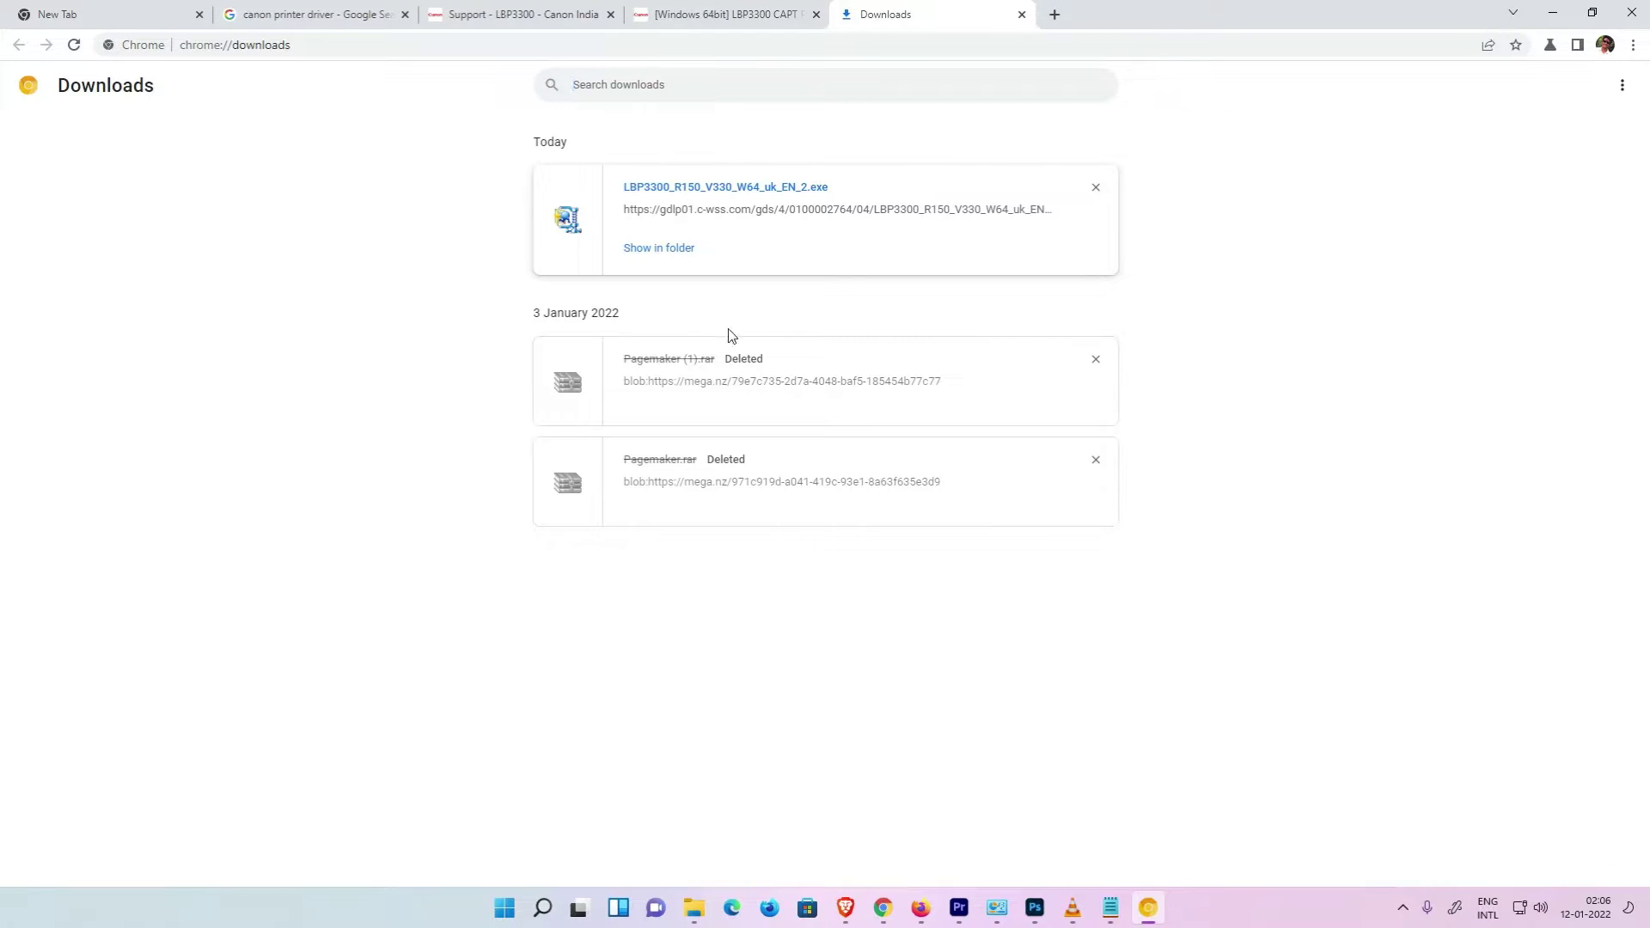
left_click(655, 247)
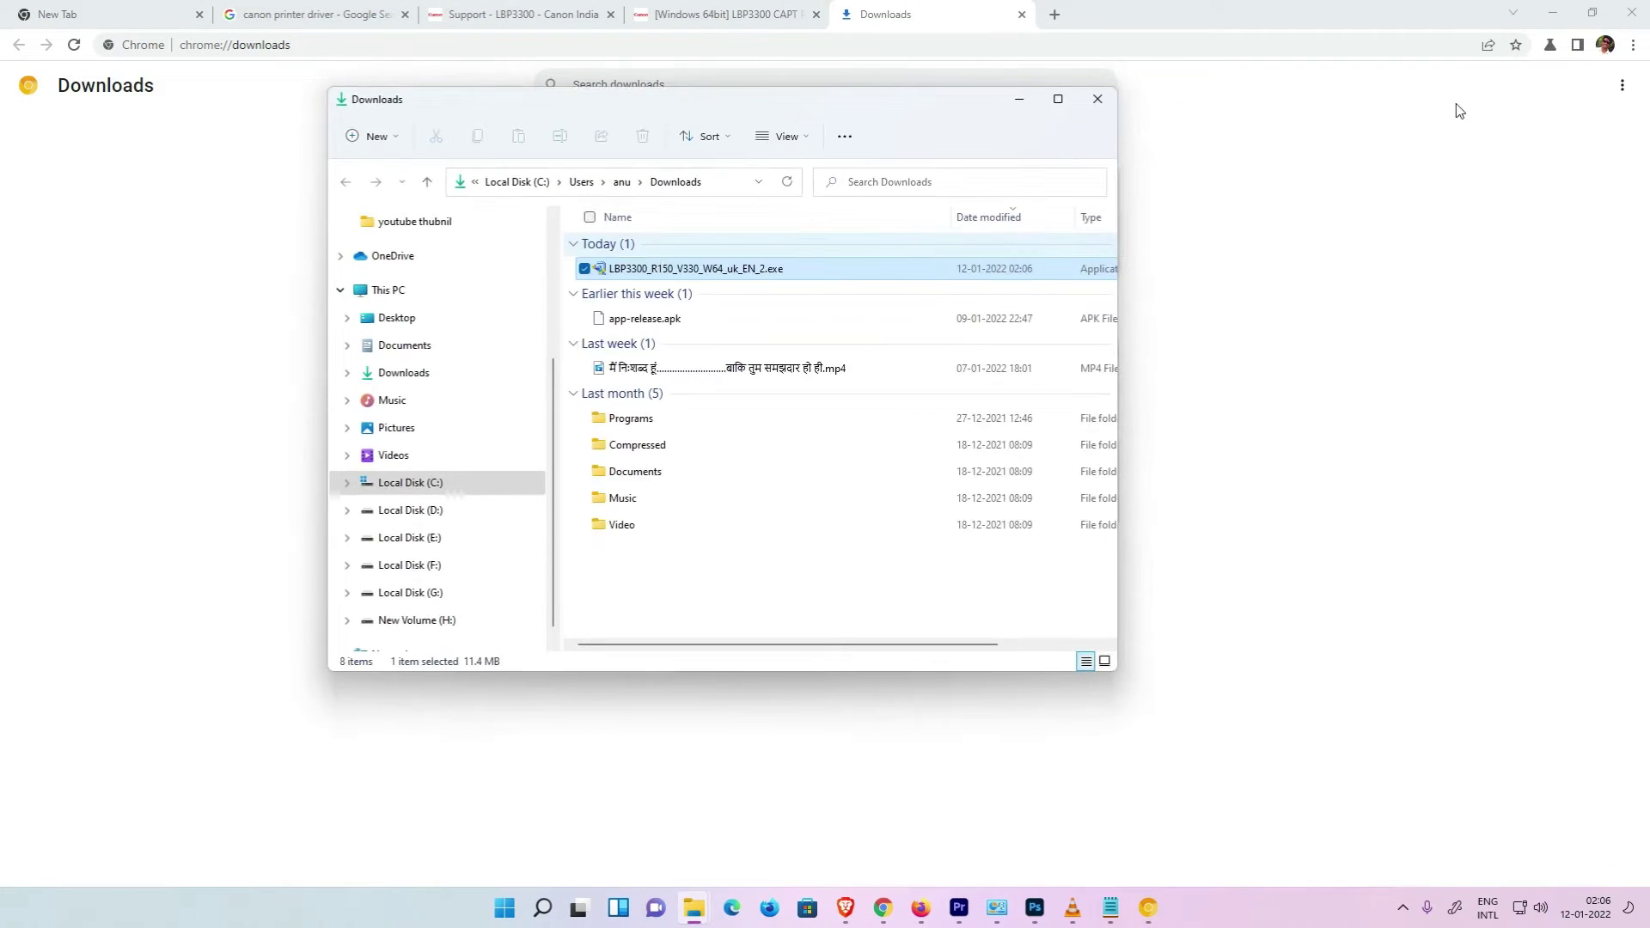
left_click(1553, 19)
left_click_drag(651, 273, 161, 410)
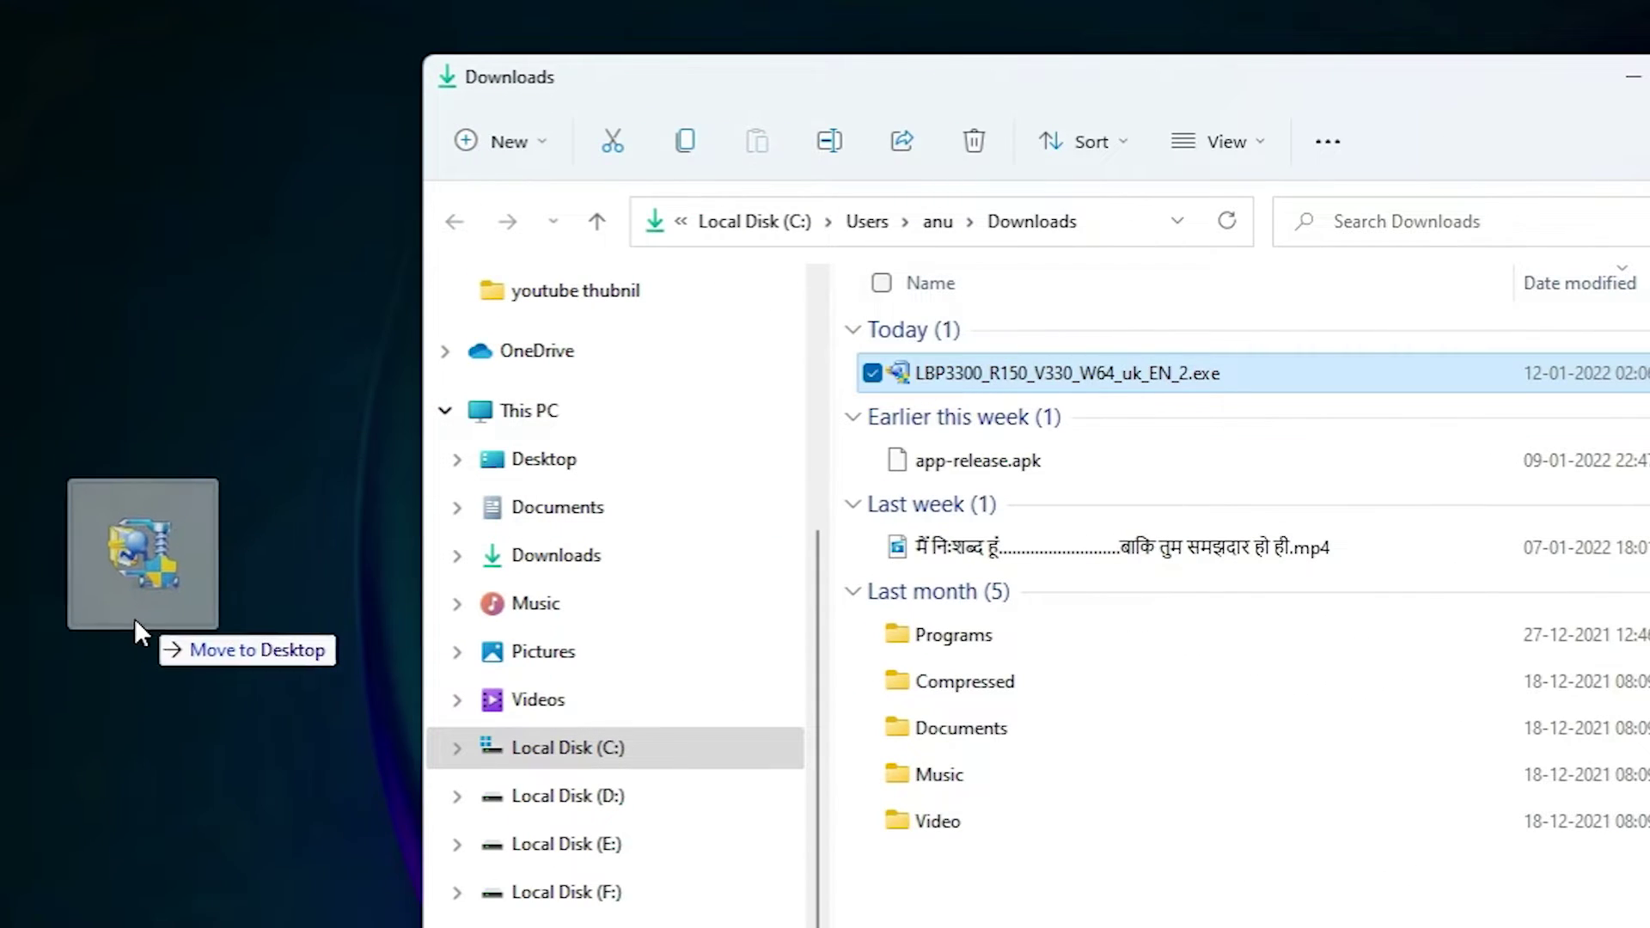
left_click_drag(131, 620, 132, 617)
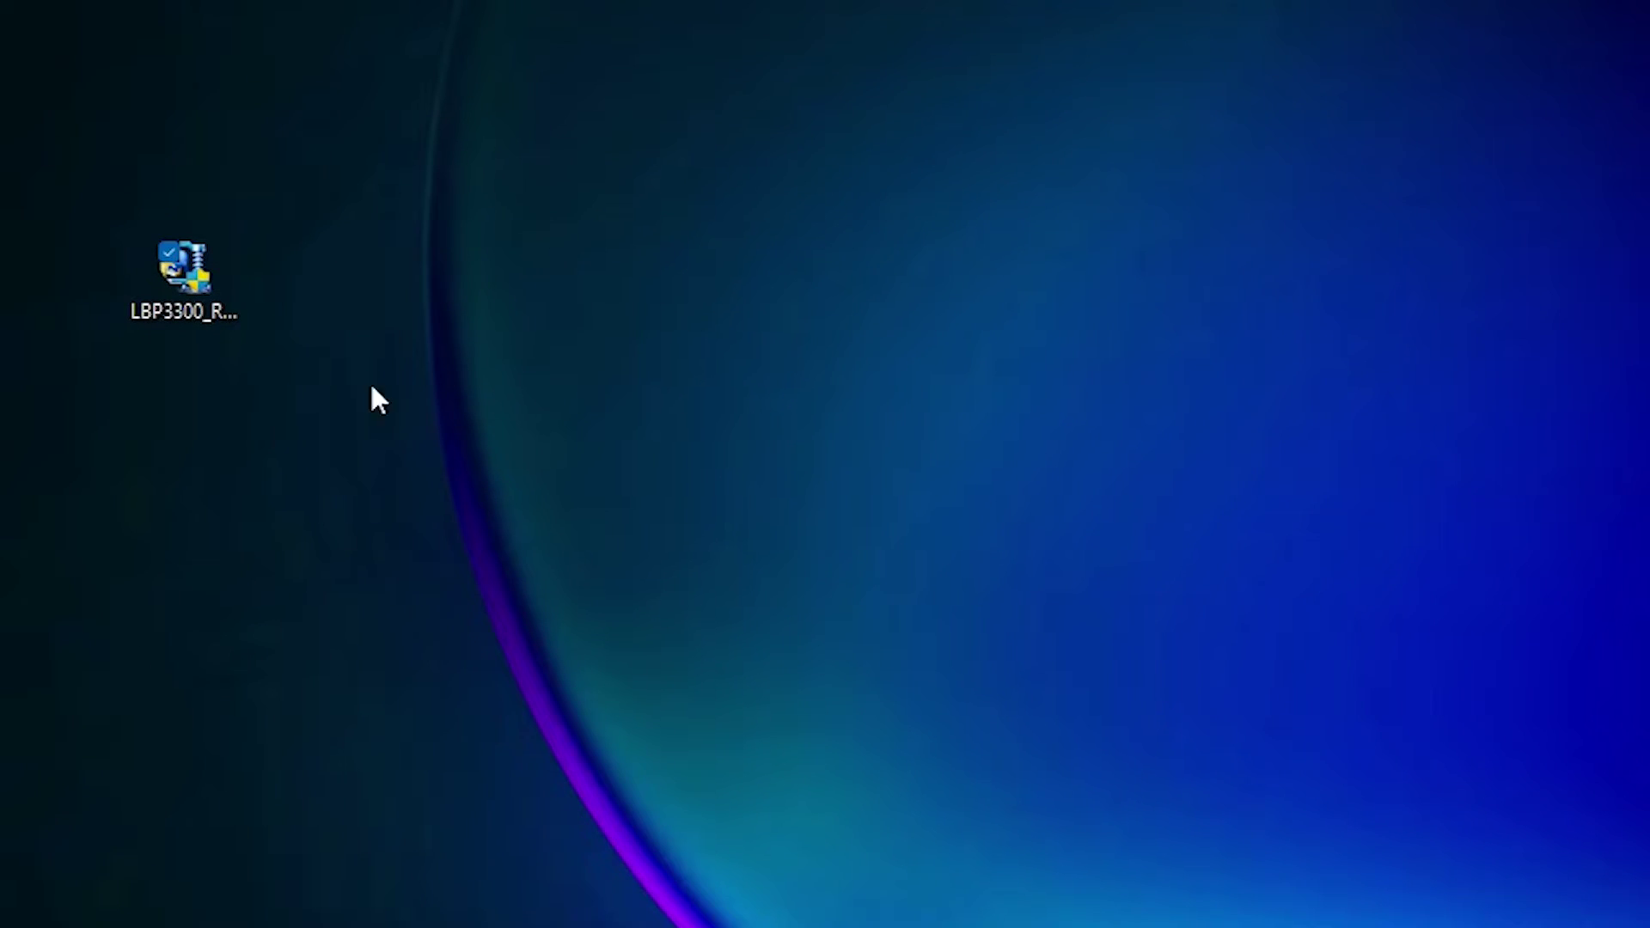
left_click(152, 287)
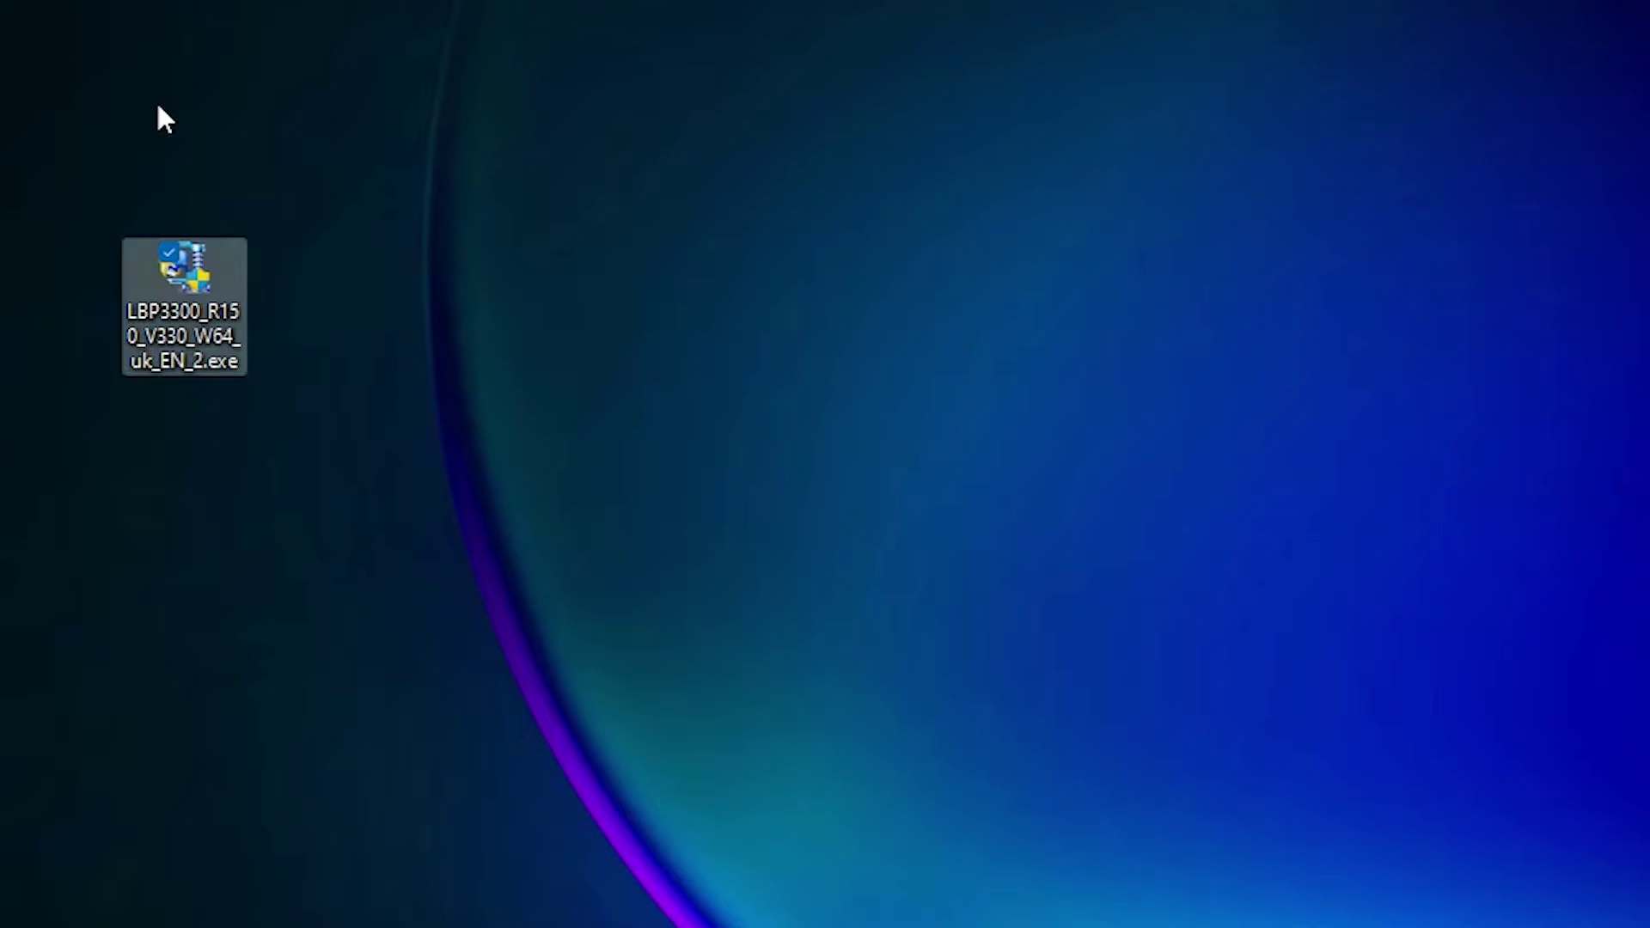
- Extract the installer with WinRAR's Extract files into the default desktop folder, then check the folder's contents
right_click(196, 328)
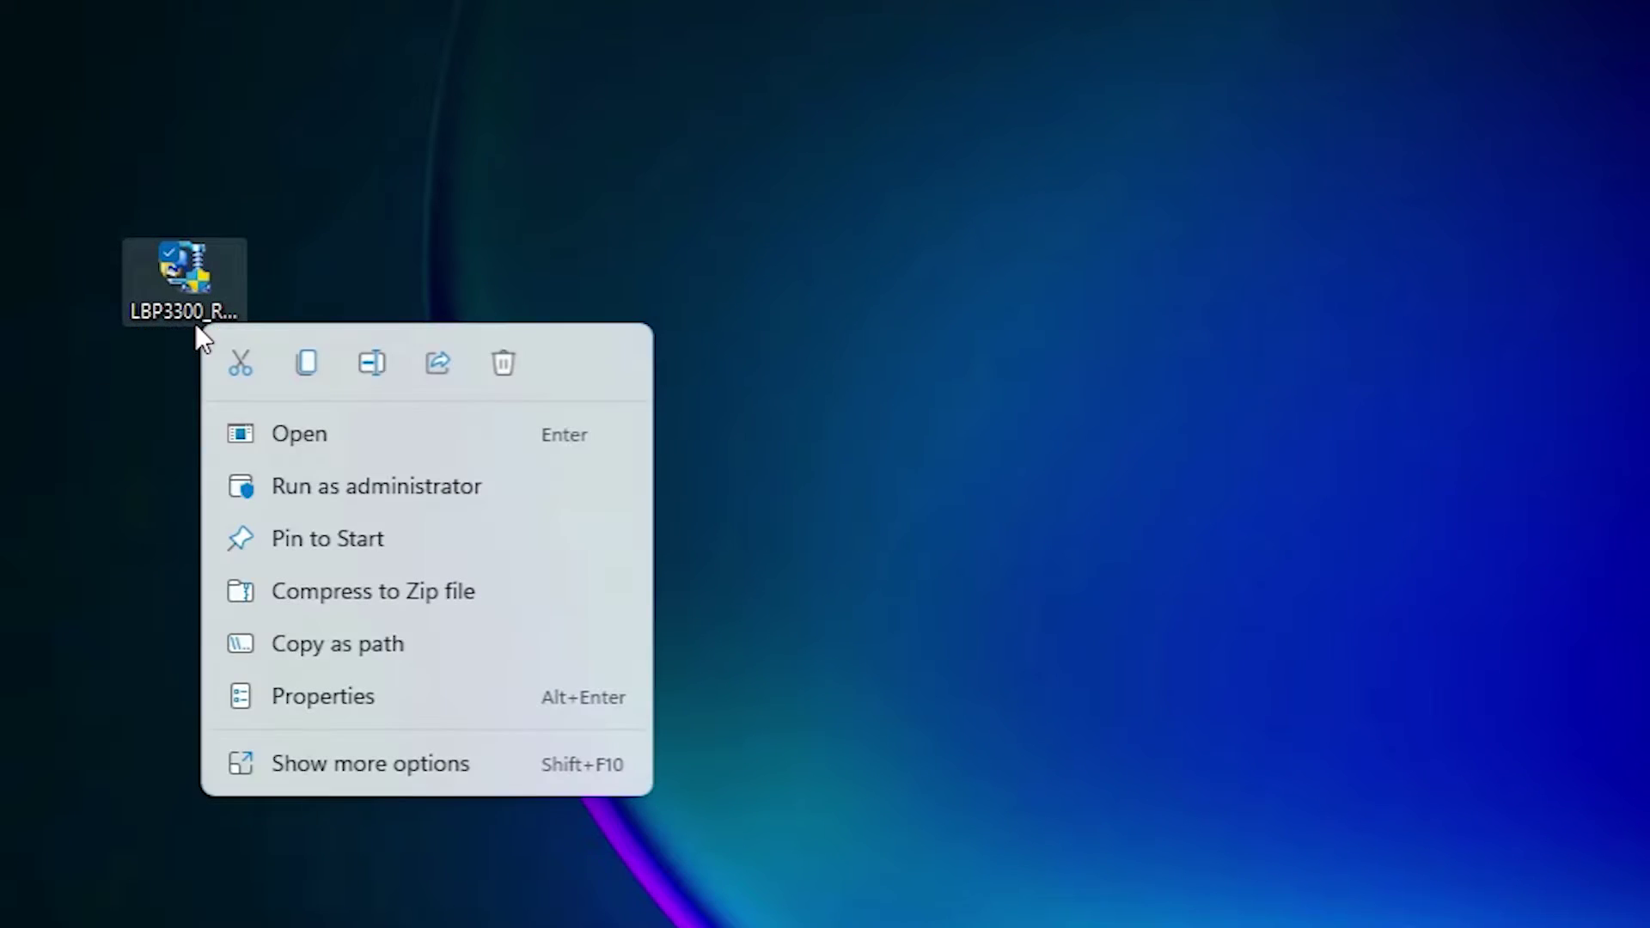
left_click(431, 755)
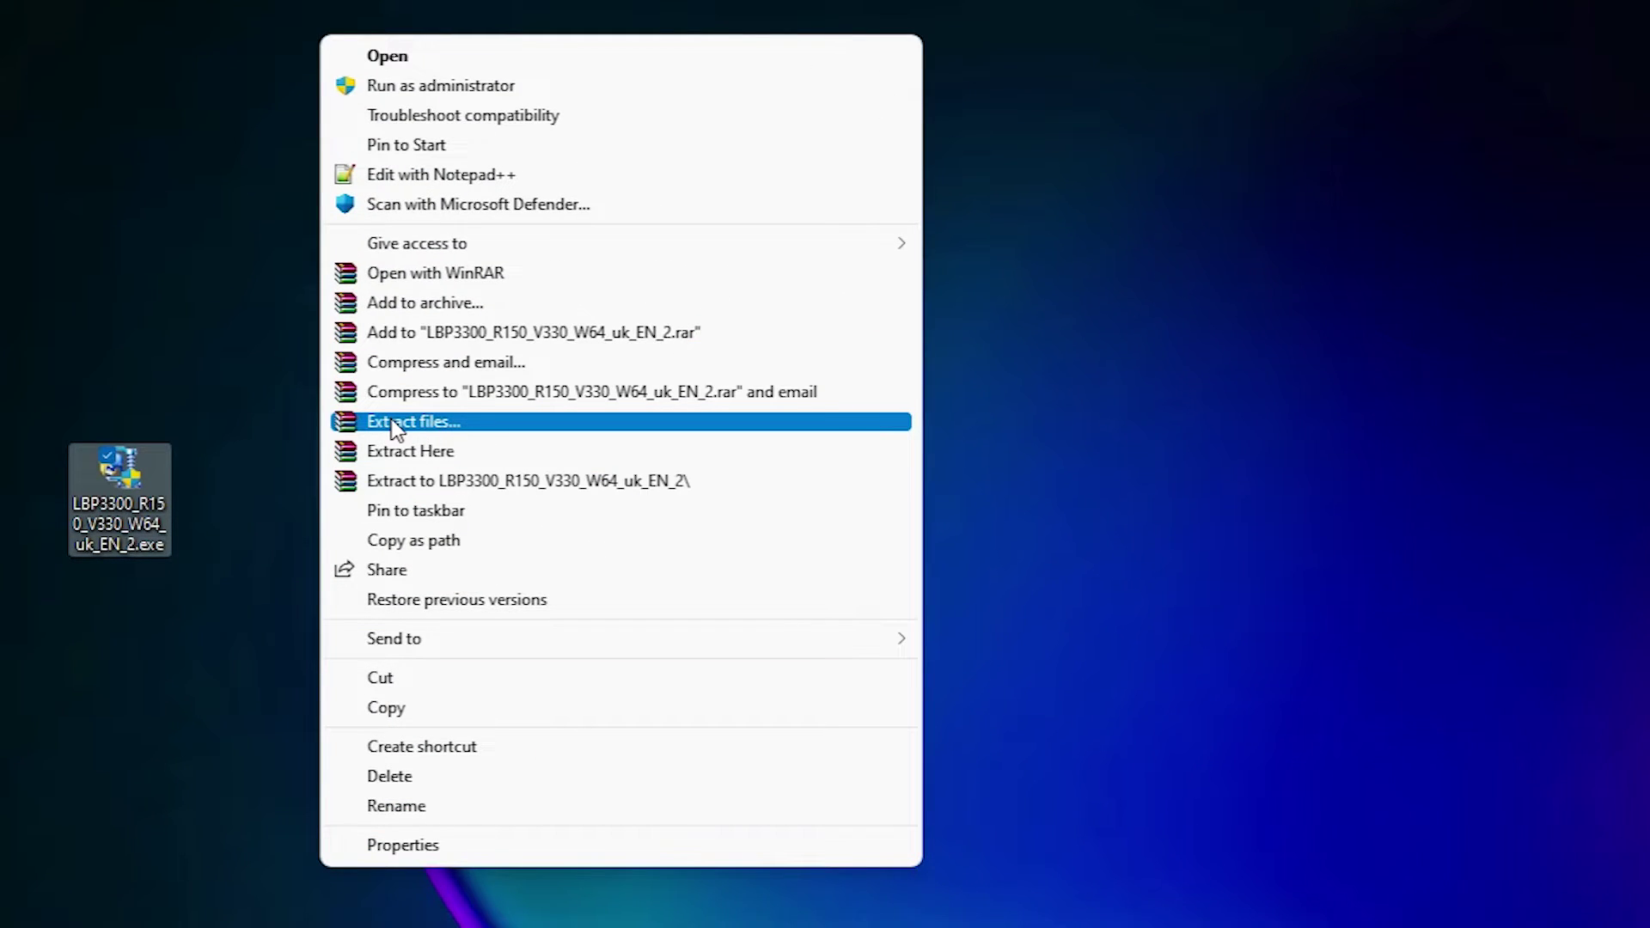
left_click(413, 421)
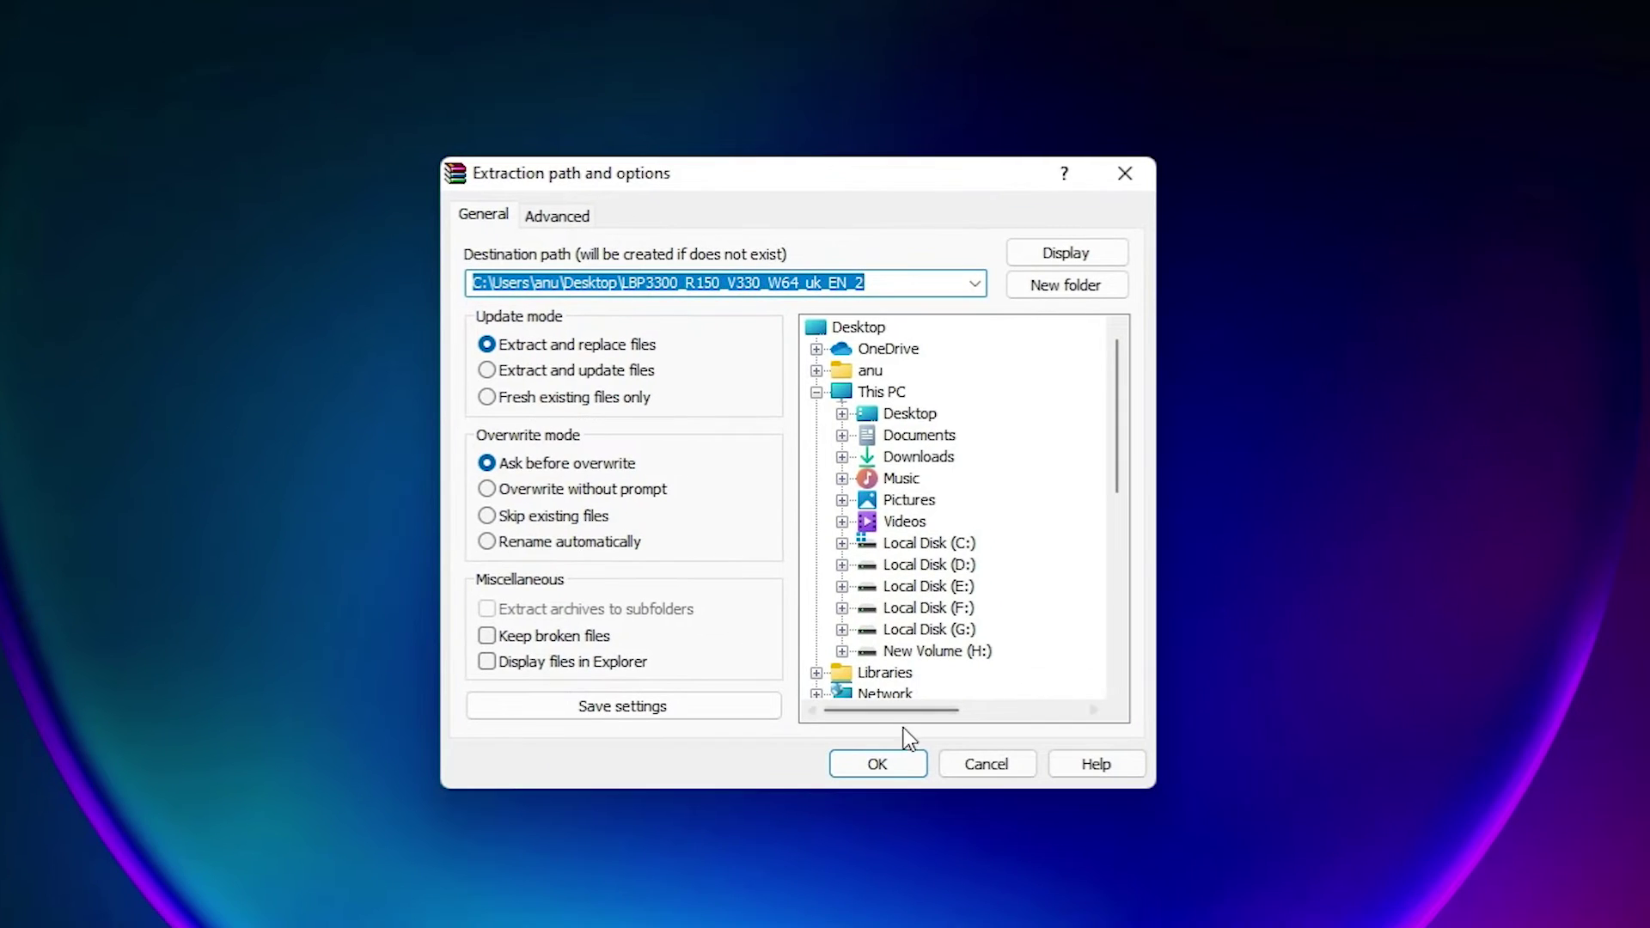
left_click(895, 760)
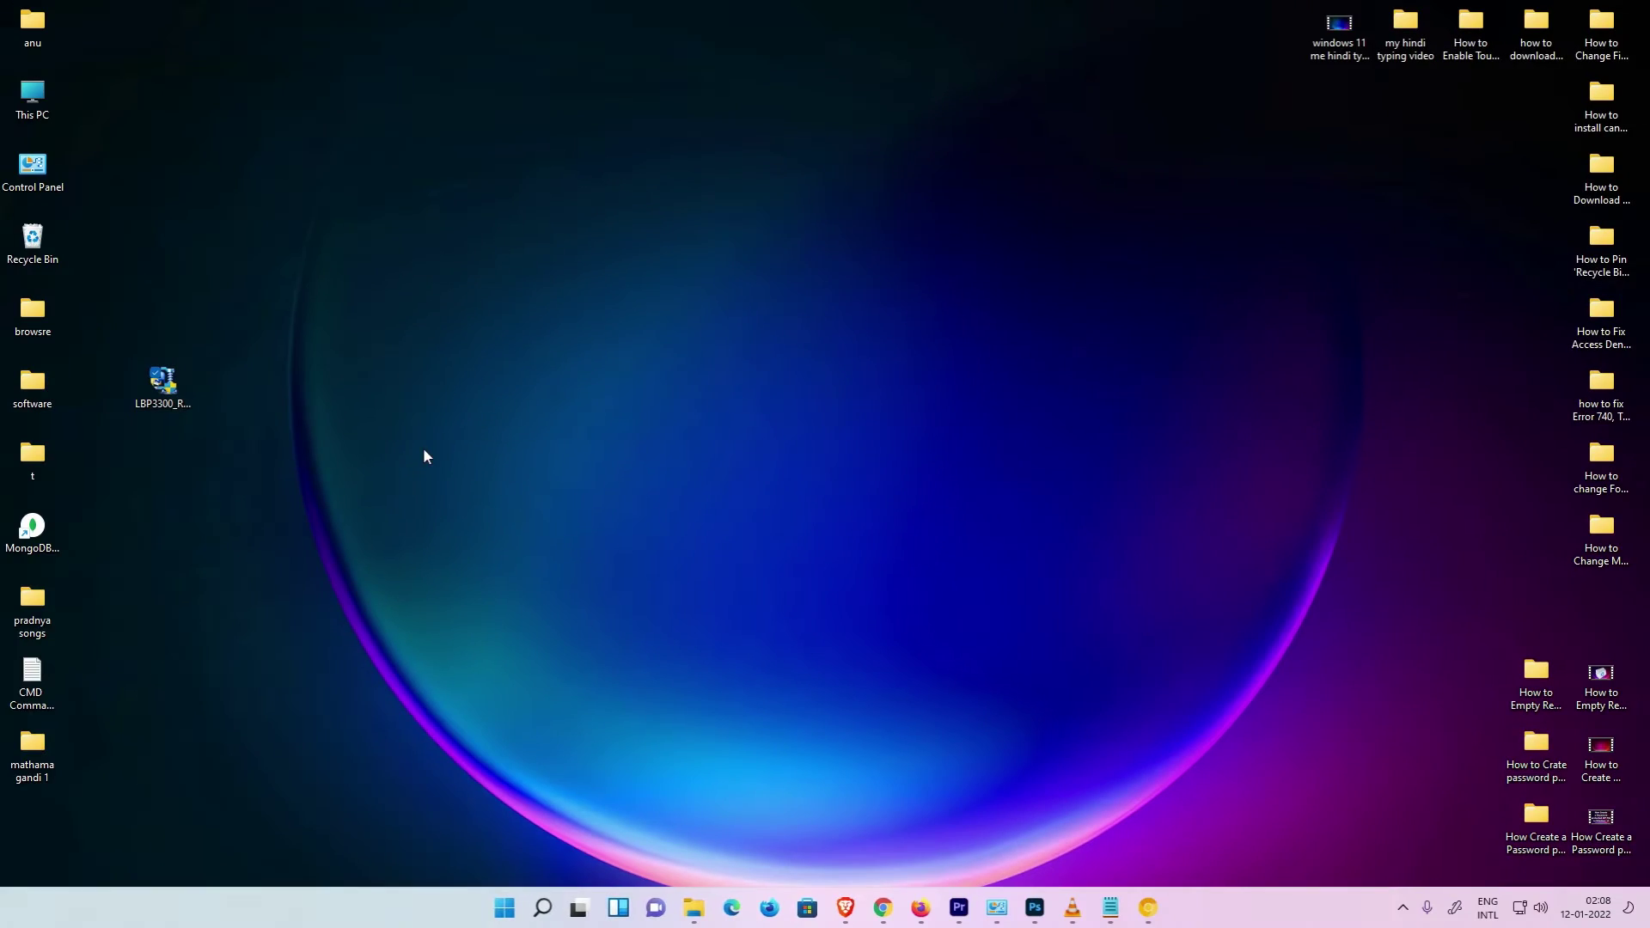
left_click_drag(59, 858, 166, 479)
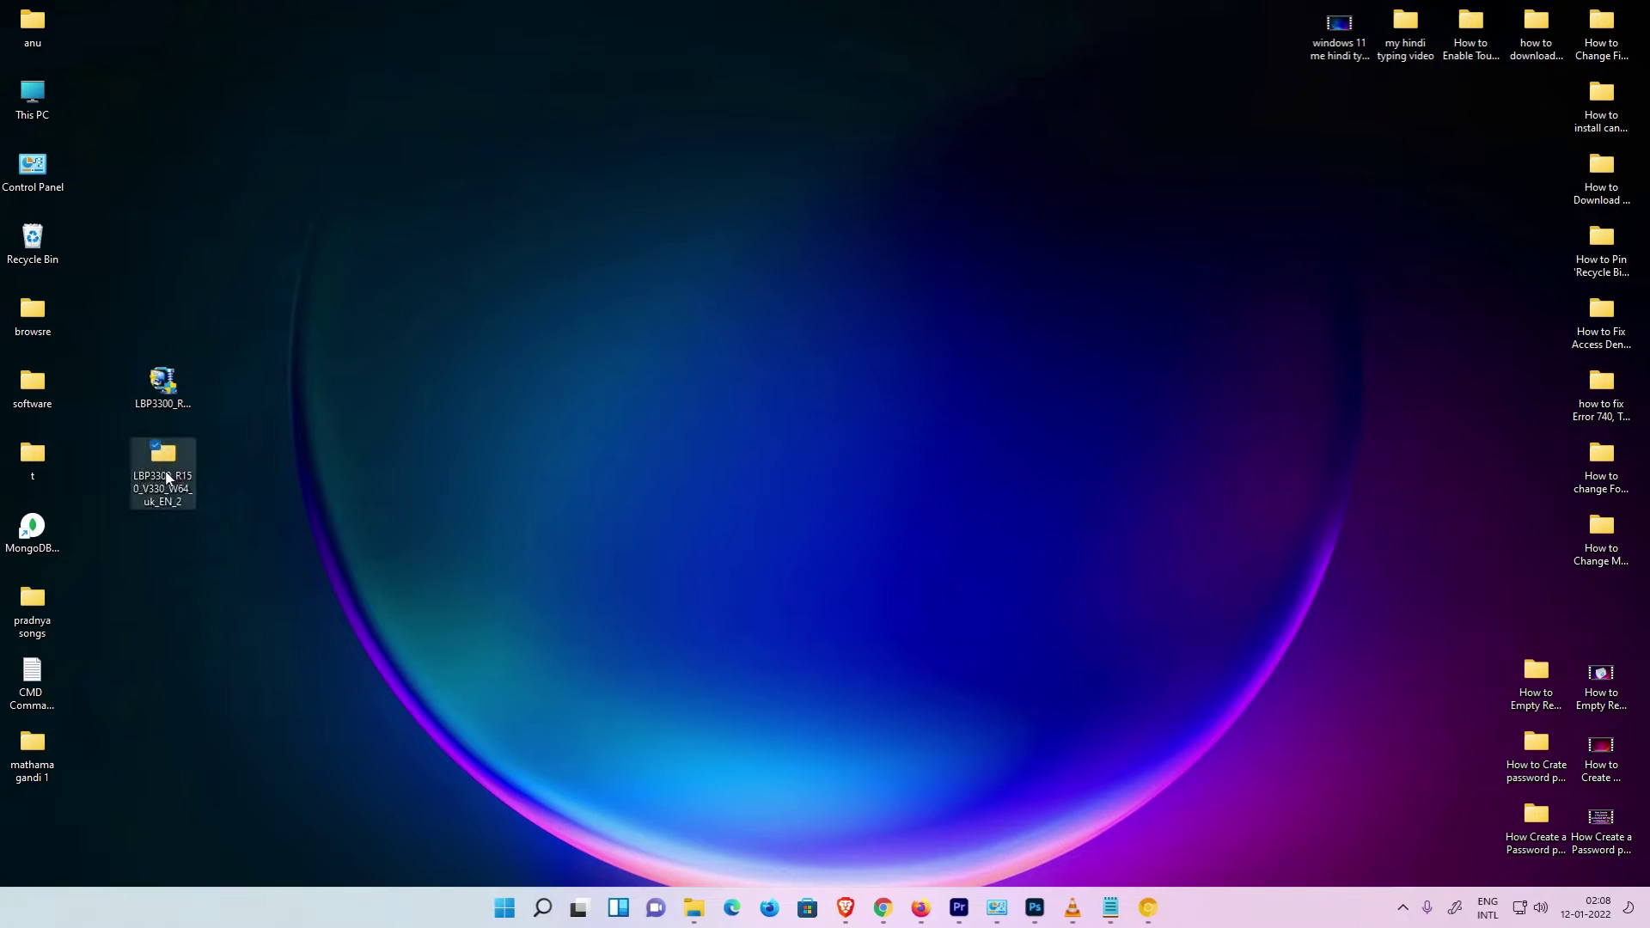
double_click(166, 479)
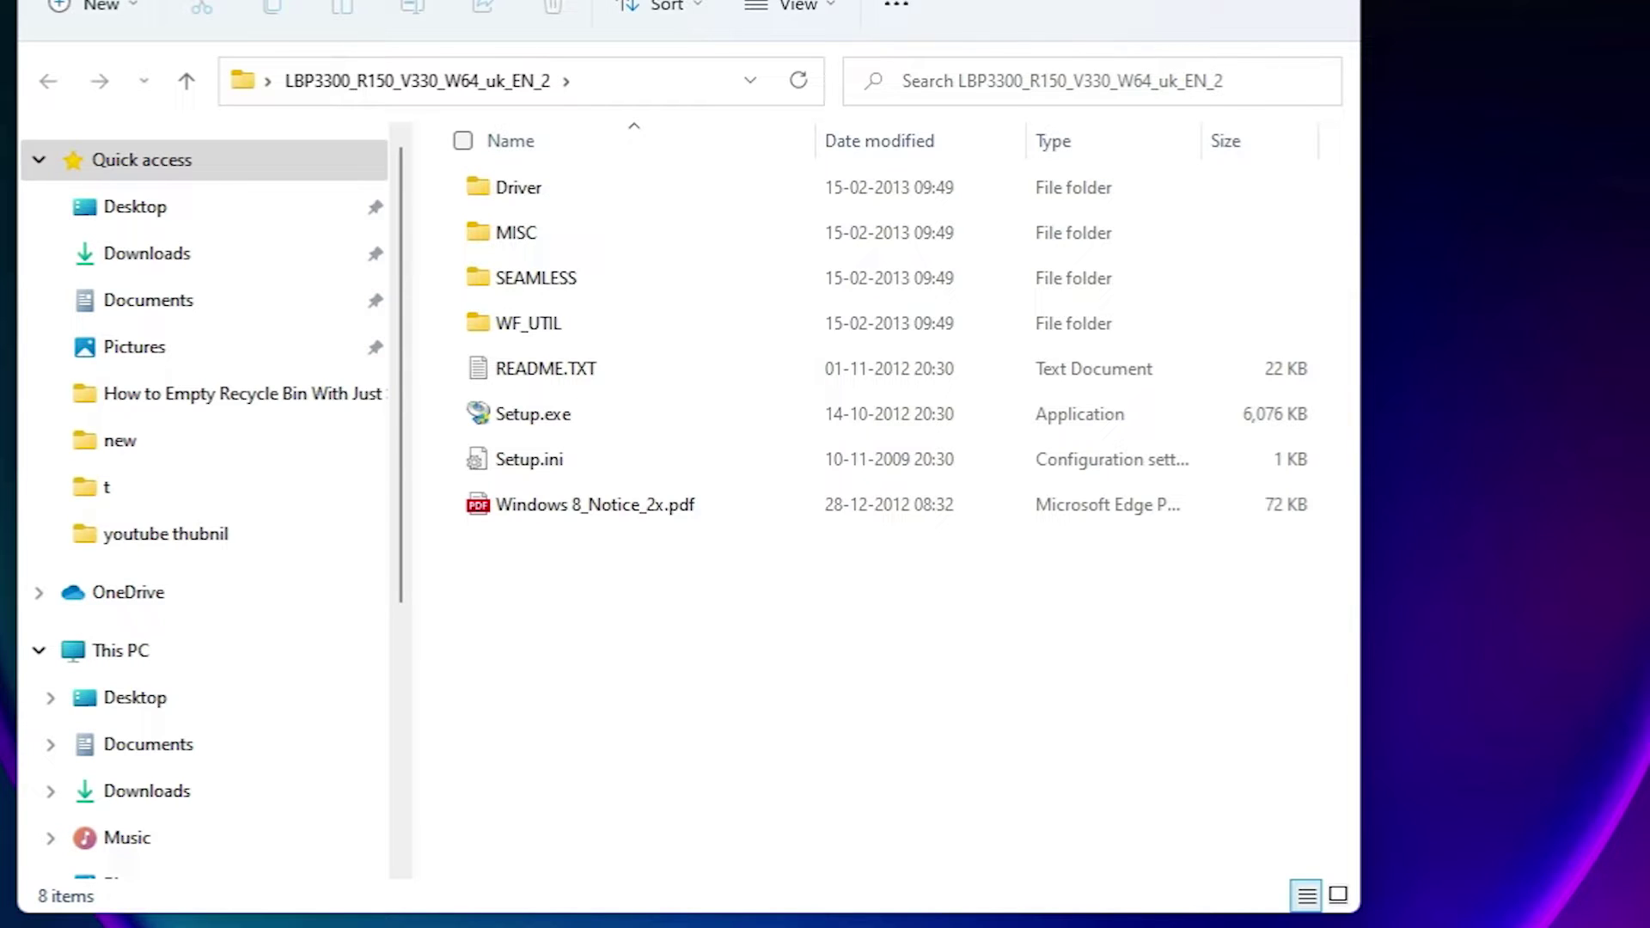
key("alt+F4")
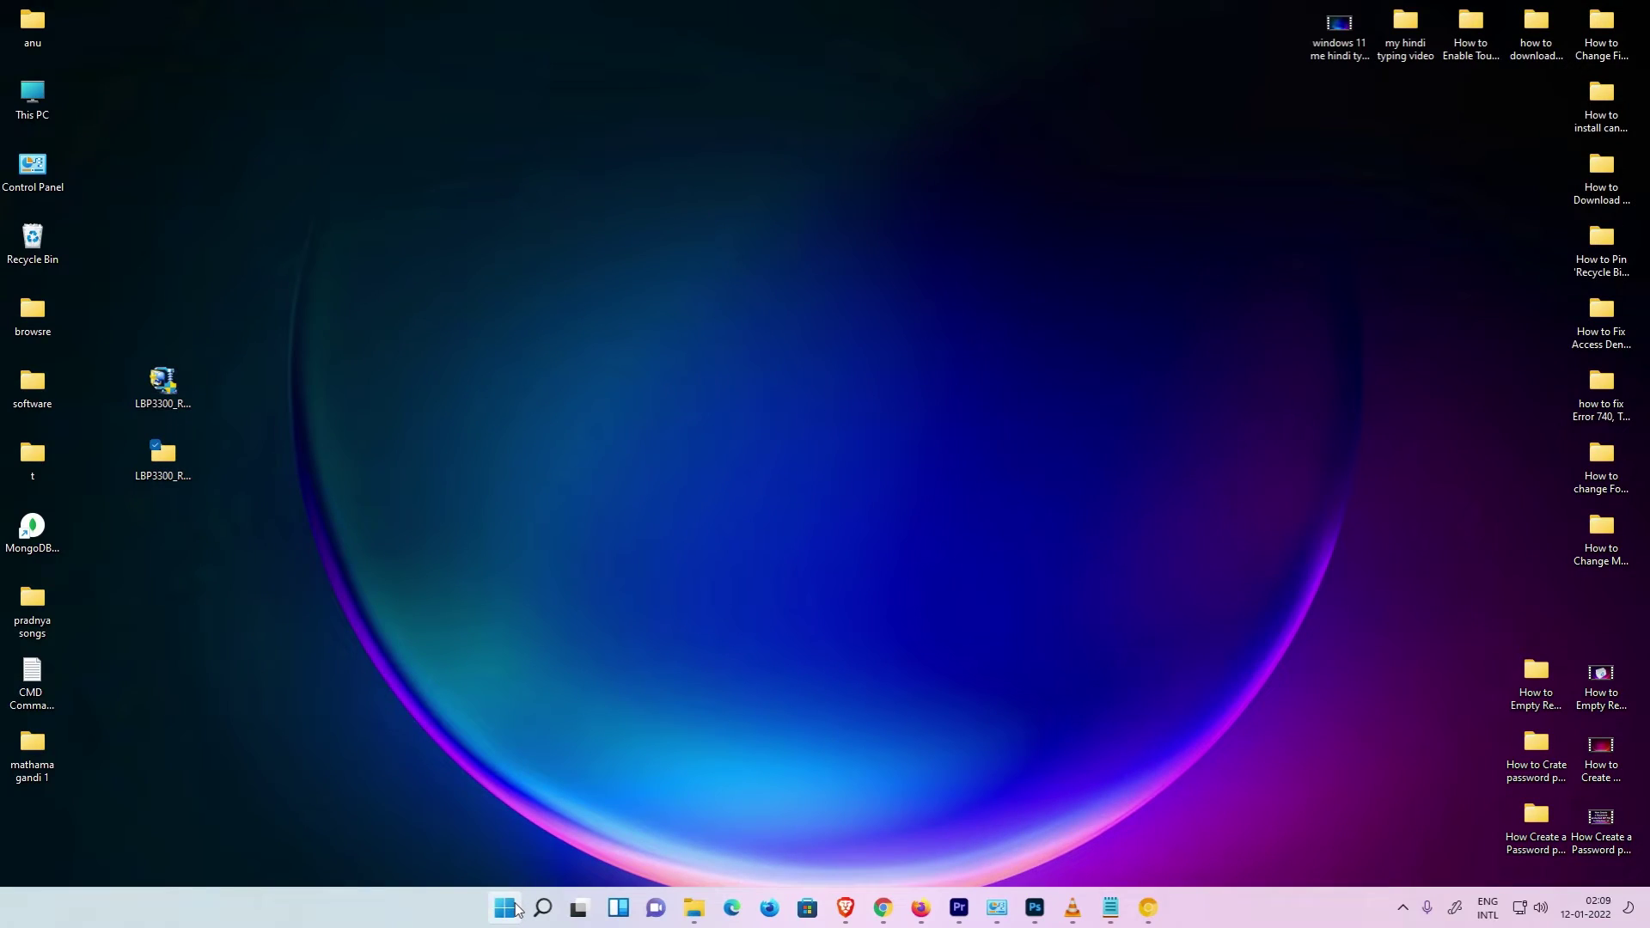
- From Control Panel's Devices and Printers, start Add a device and choose 'The printer that I want isn't listed'
left_click(507, 908)
type("co")
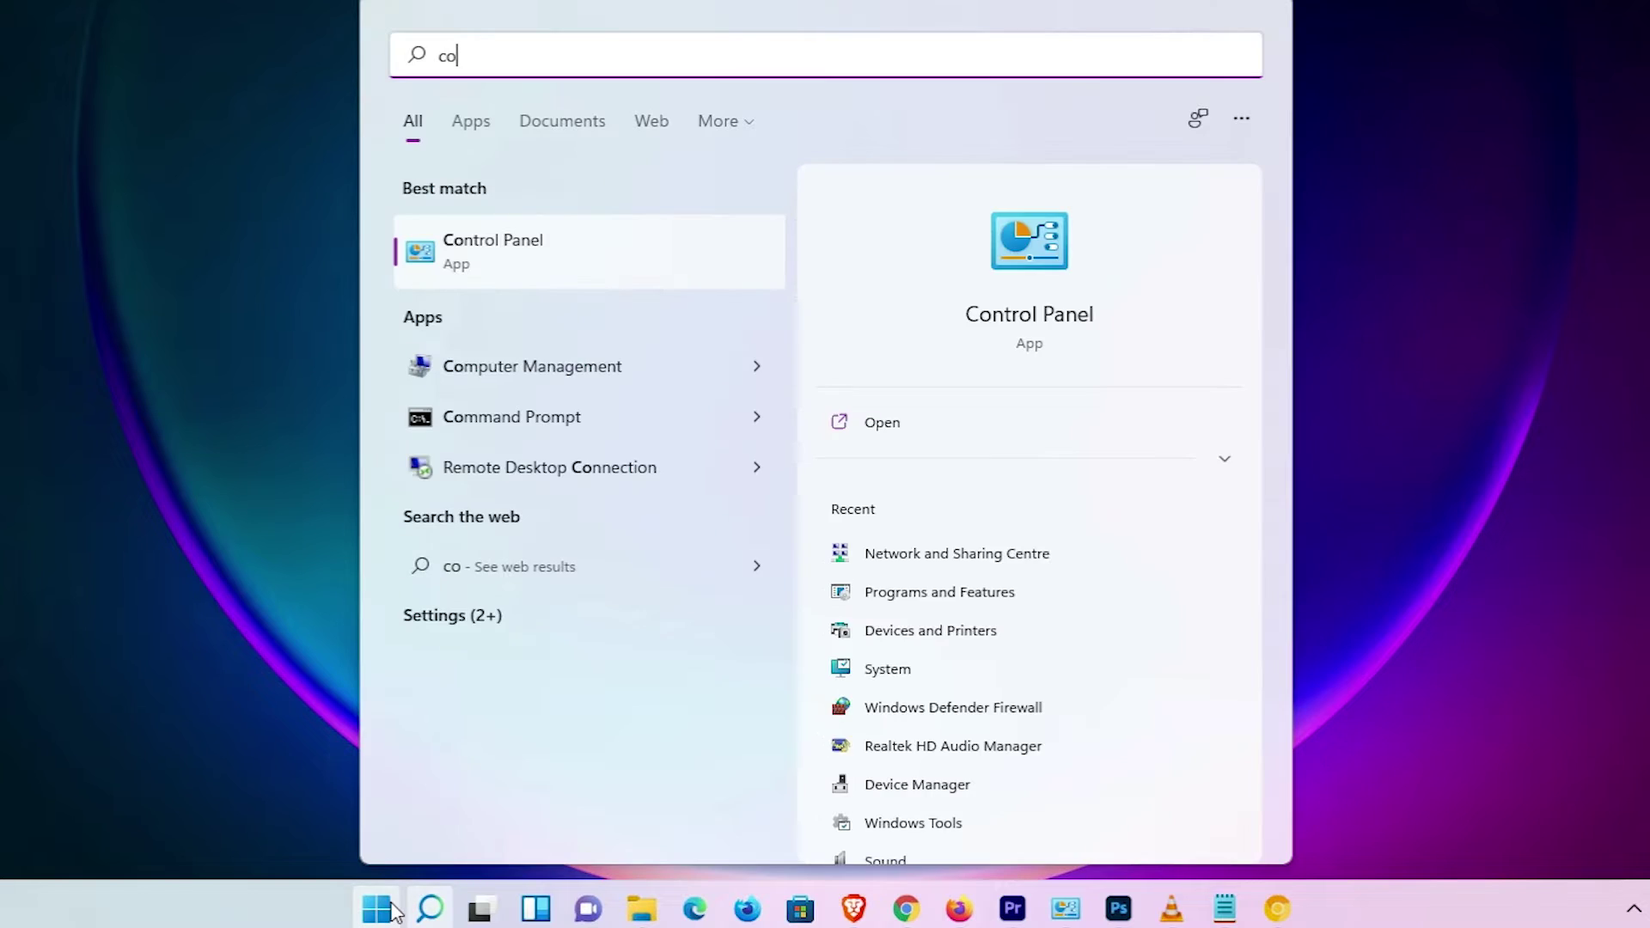
left_click(564, 249)
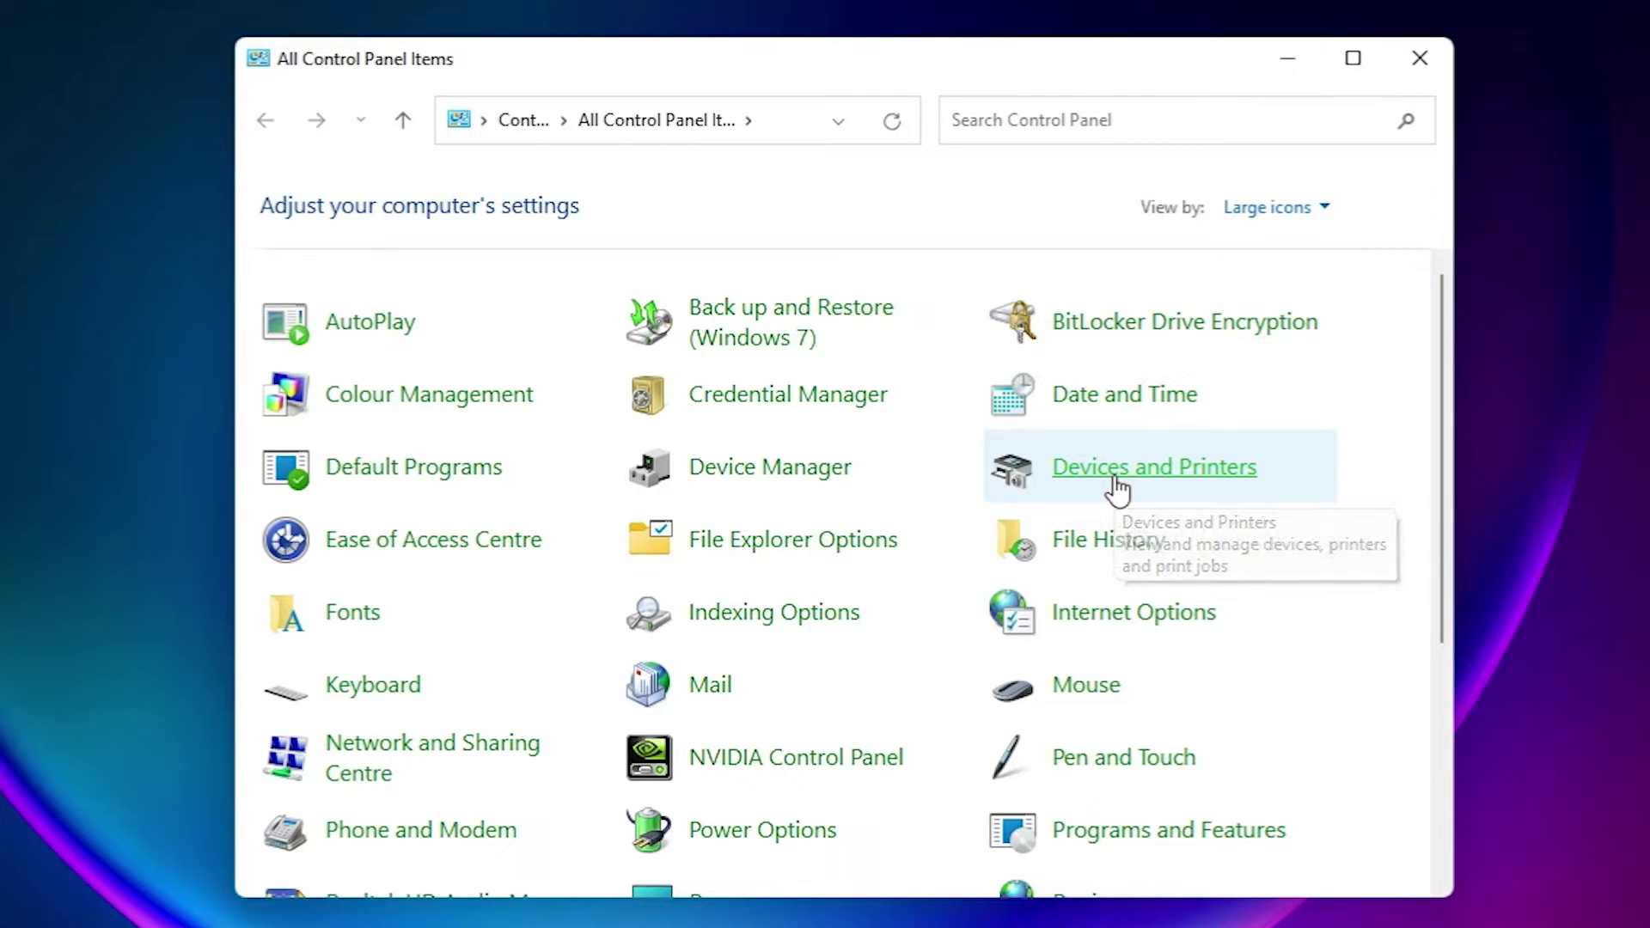
left_click(1114, 479)
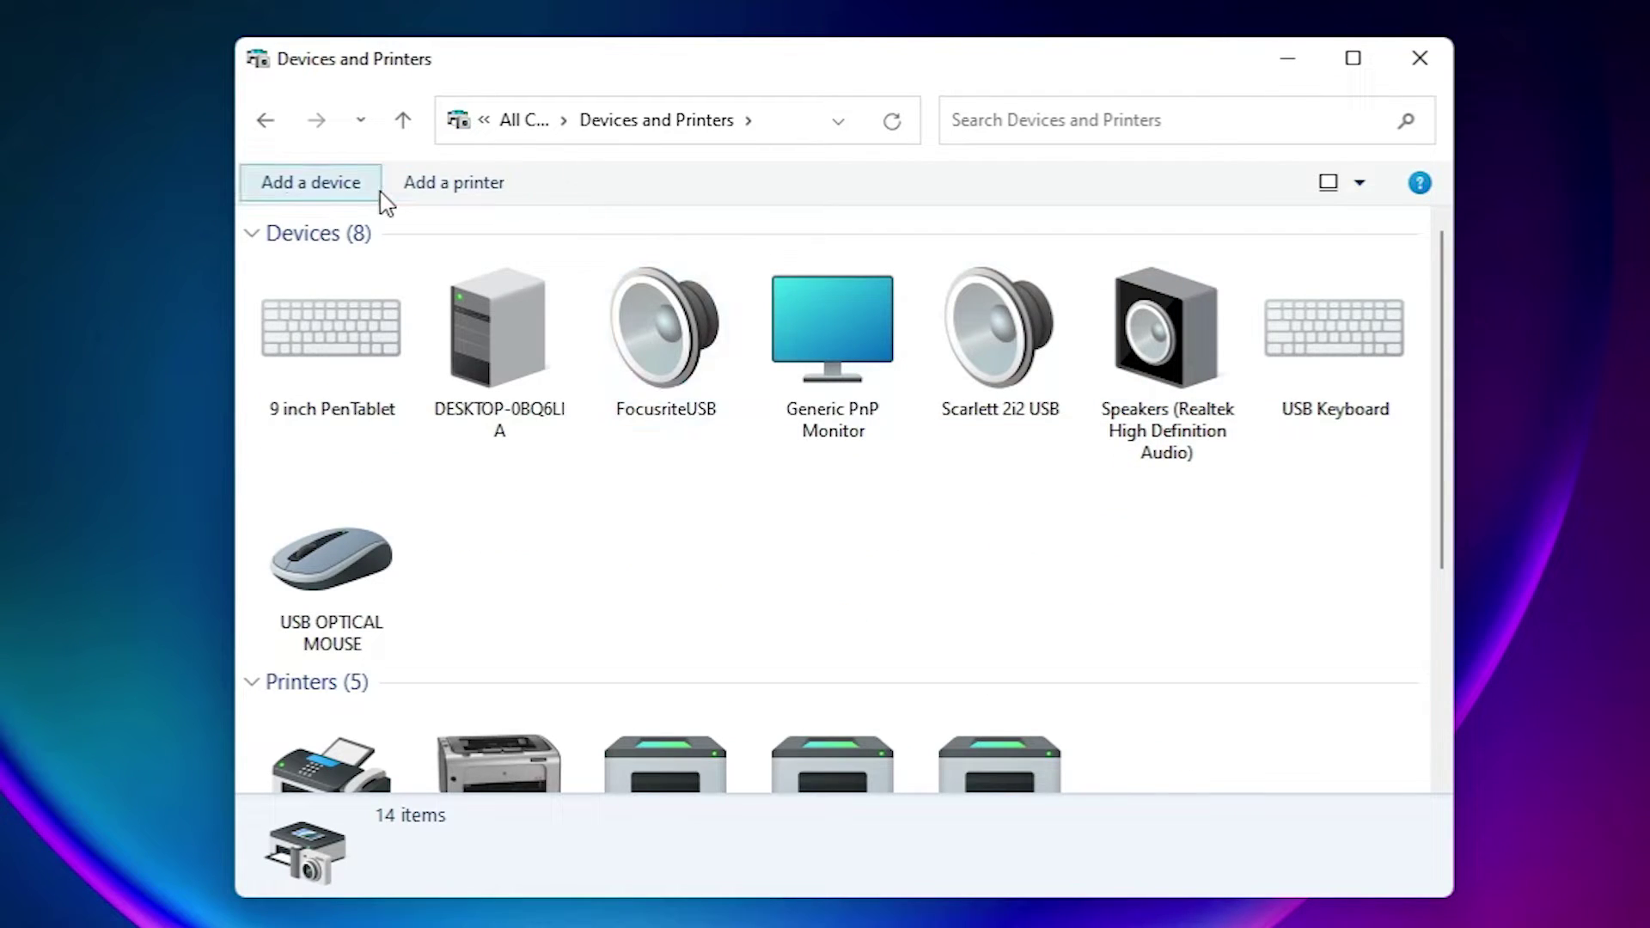
left_click(416, 188)
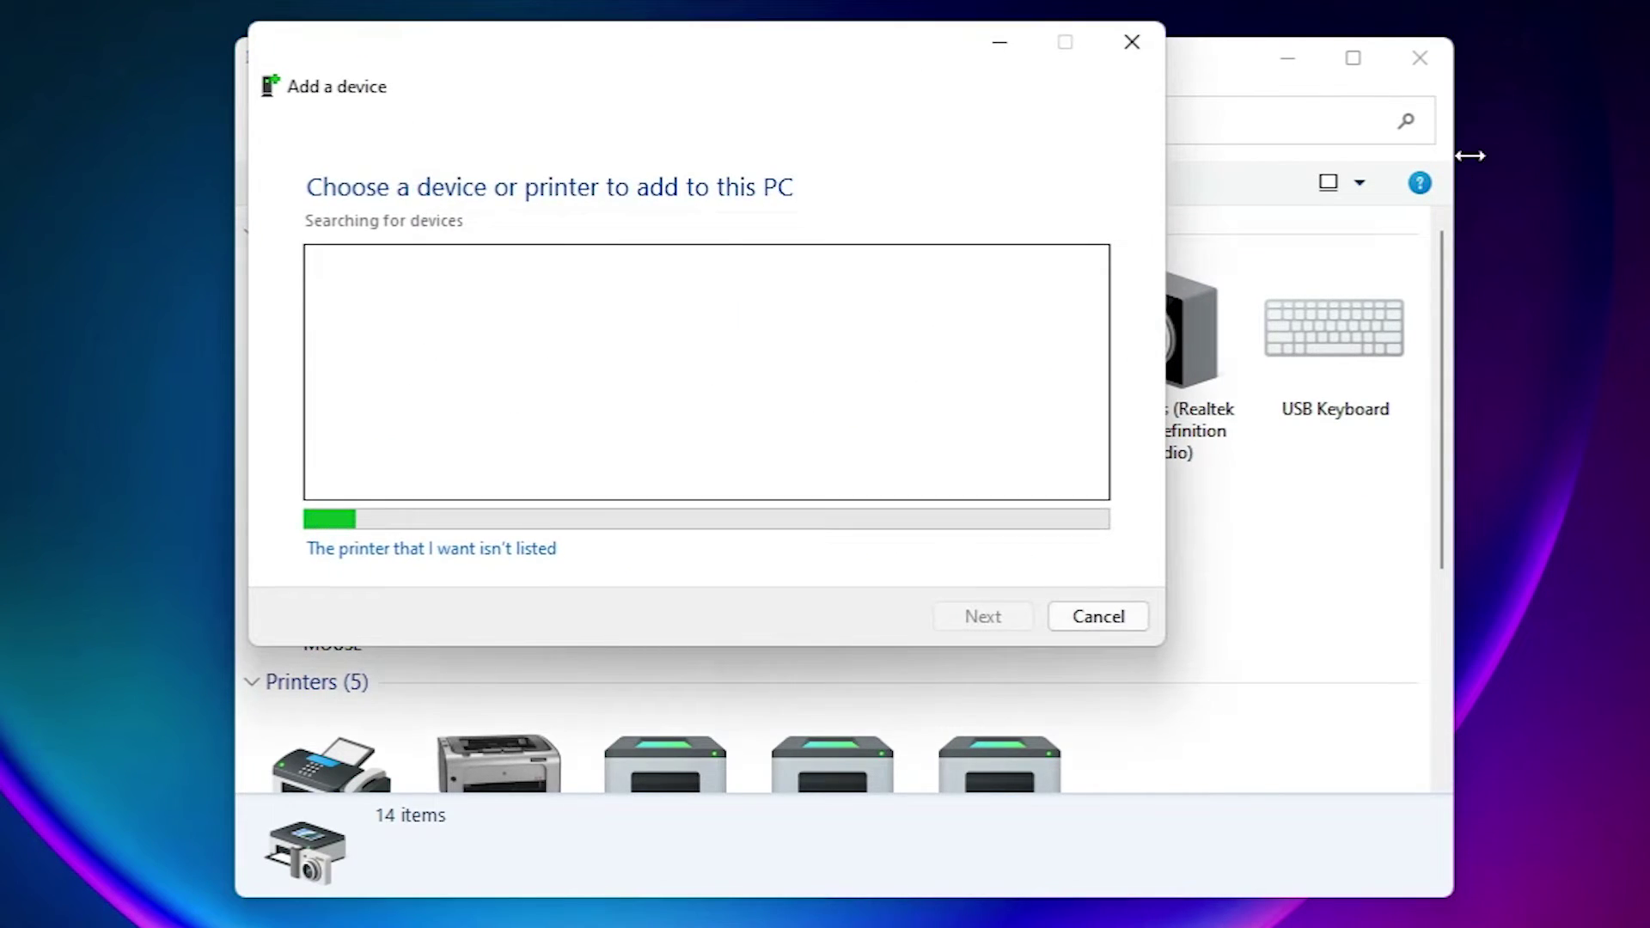
left_click(1285, 59)
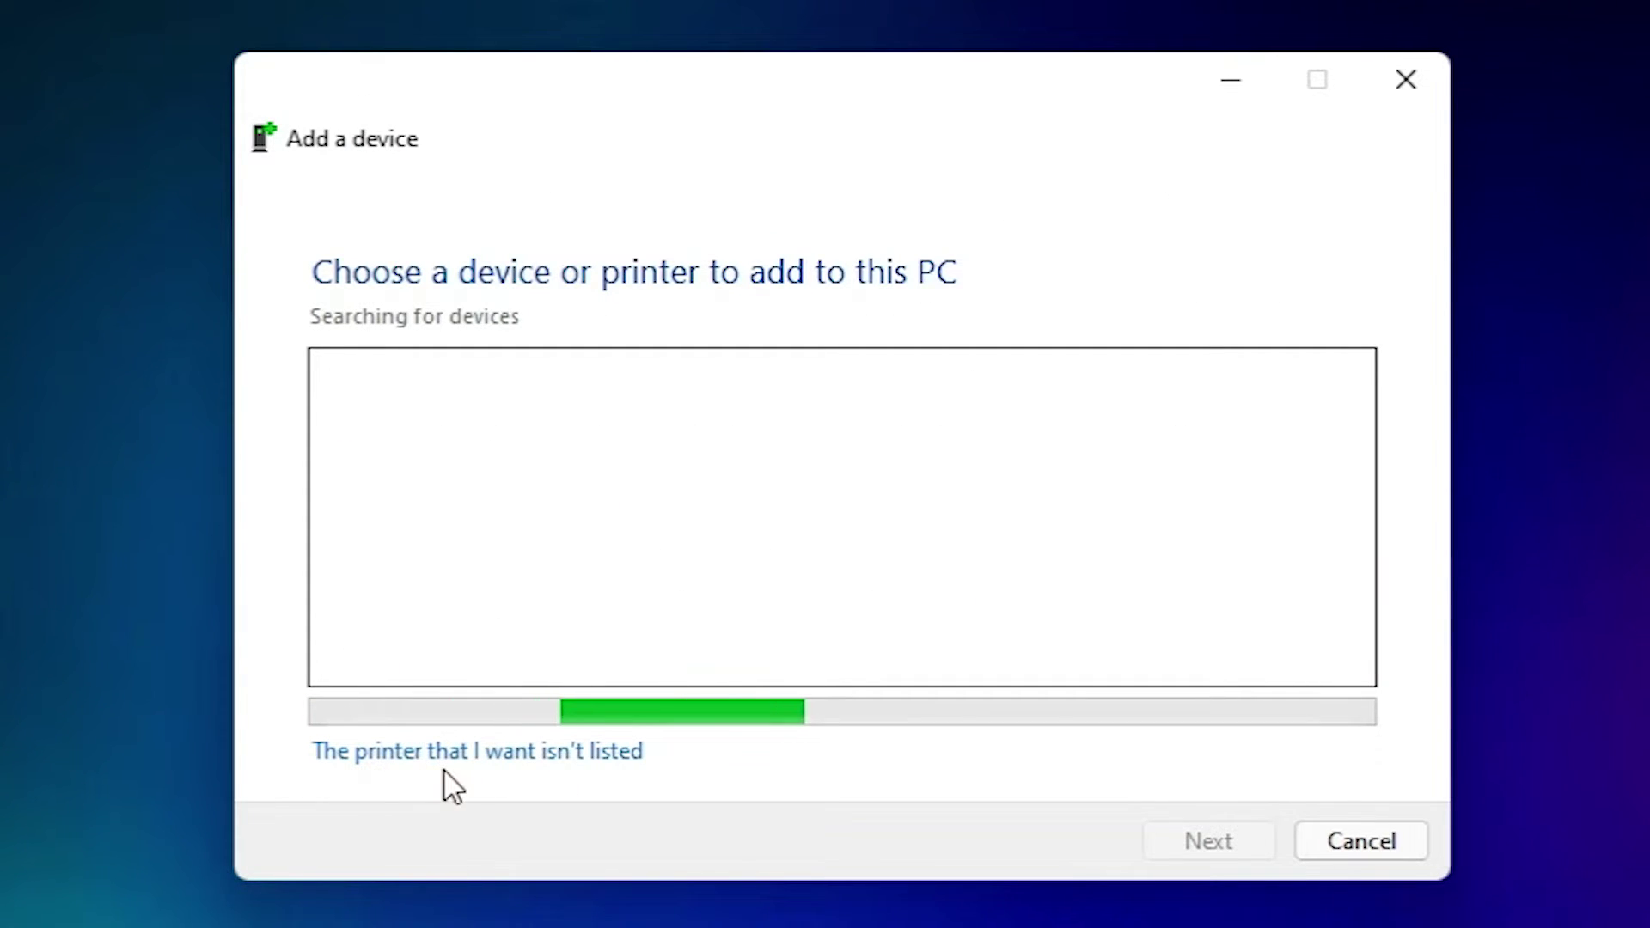
left_click(379, 755)
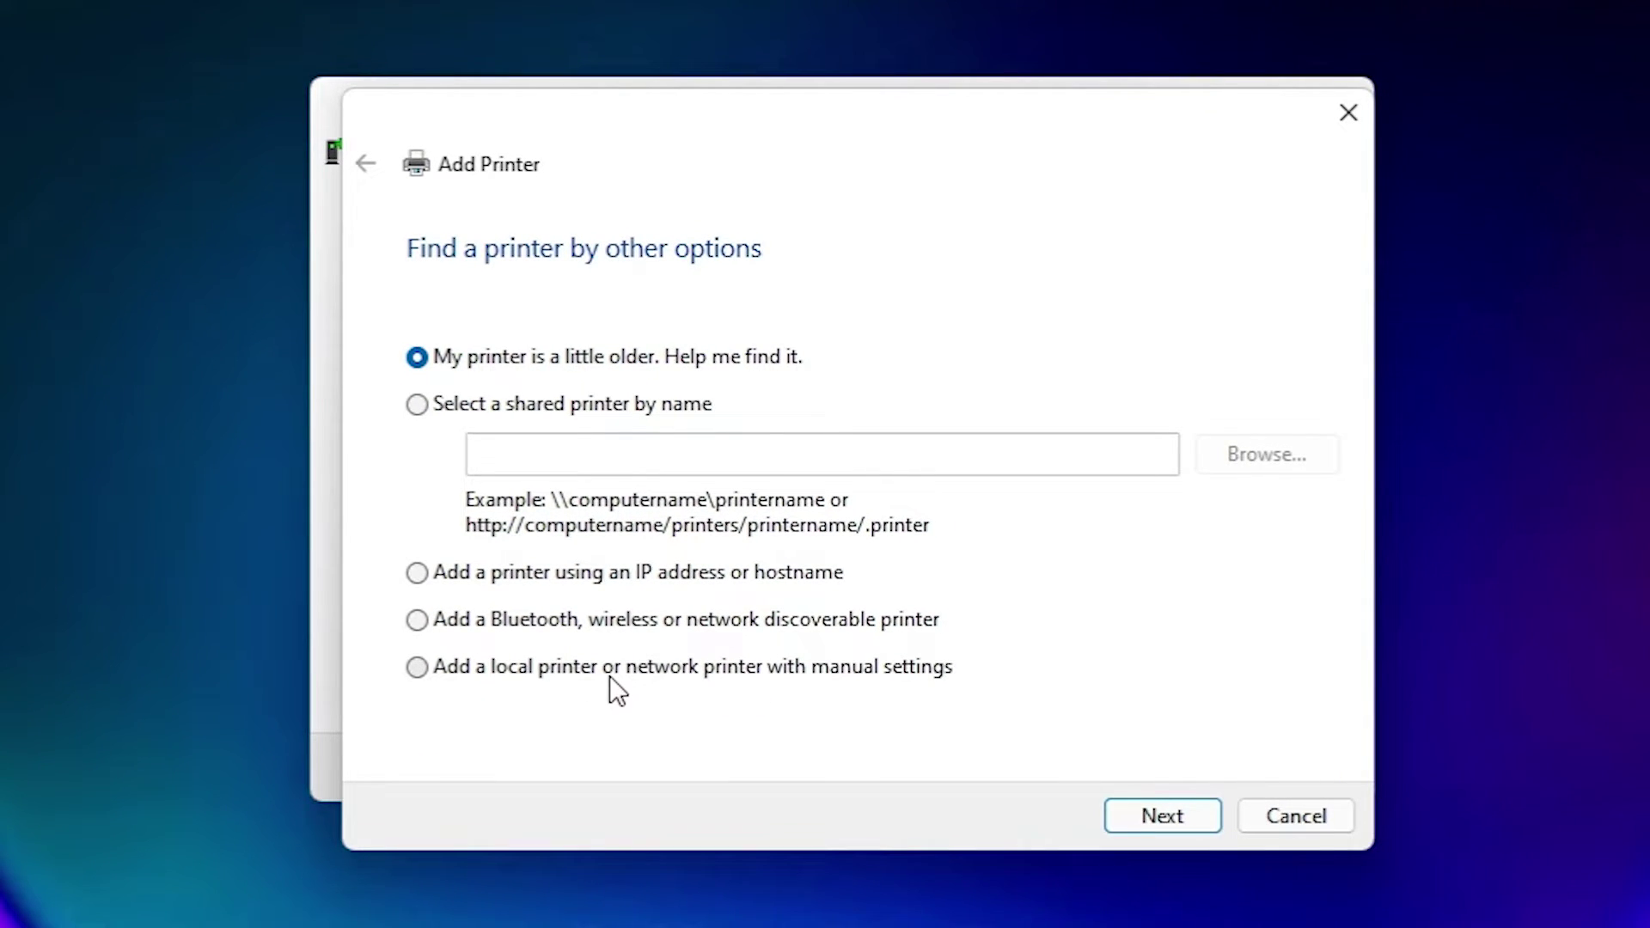
- Add a local printer with manual settings on existing port USB001 (Virtual printer port for USB)
left_click(490, 676)
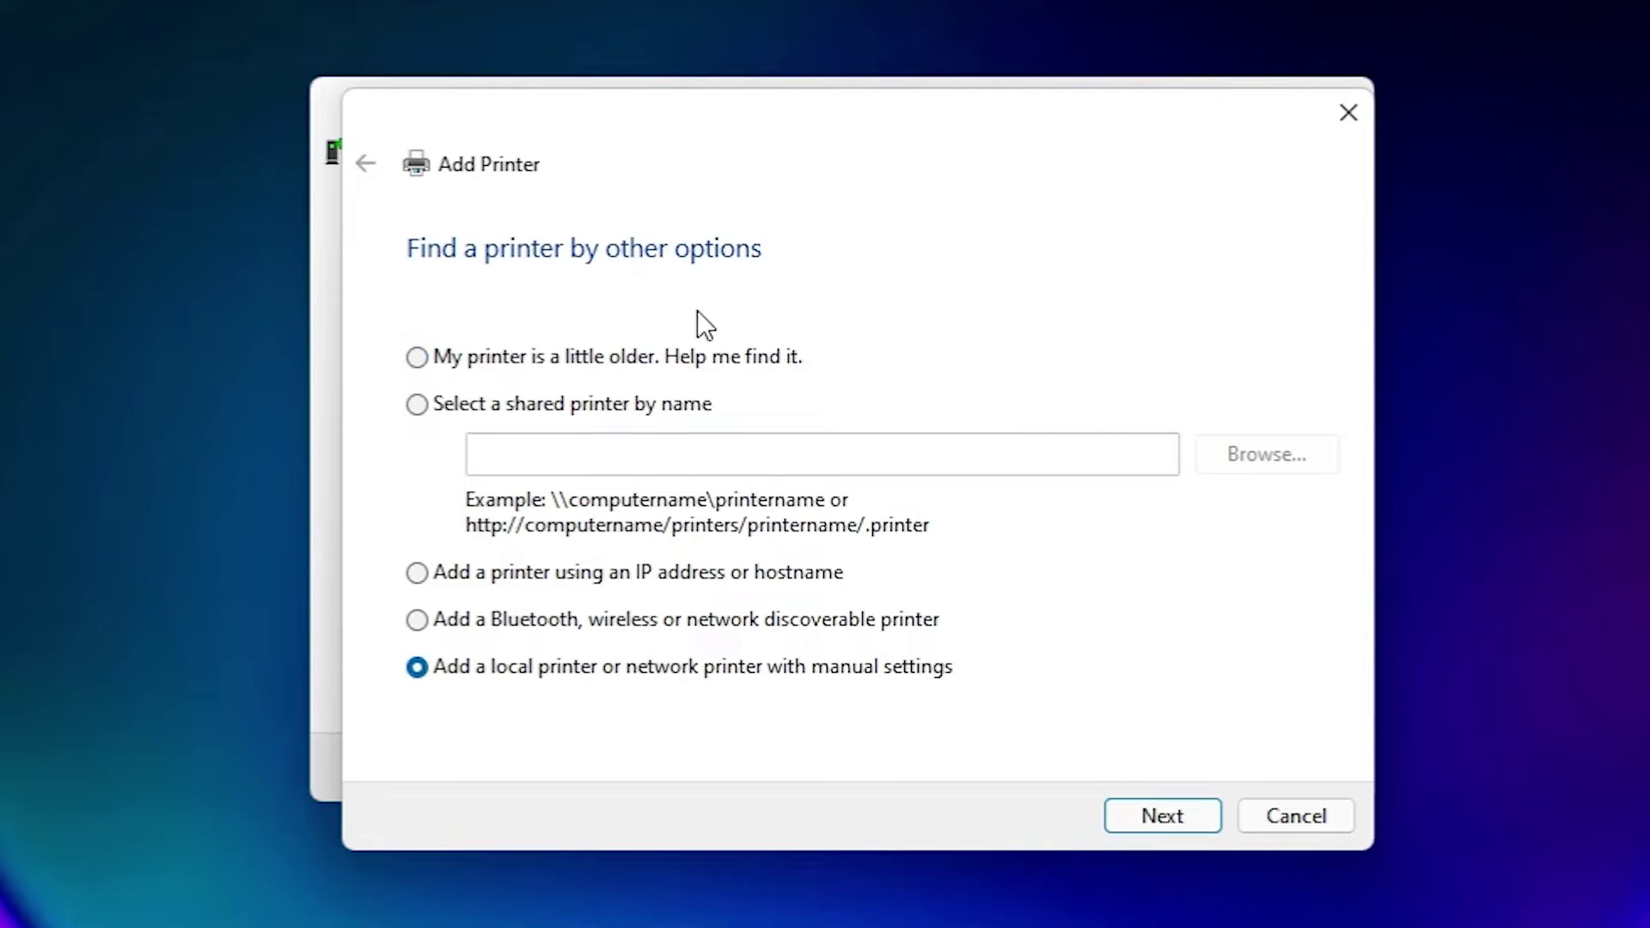
left_click(1172, 799)
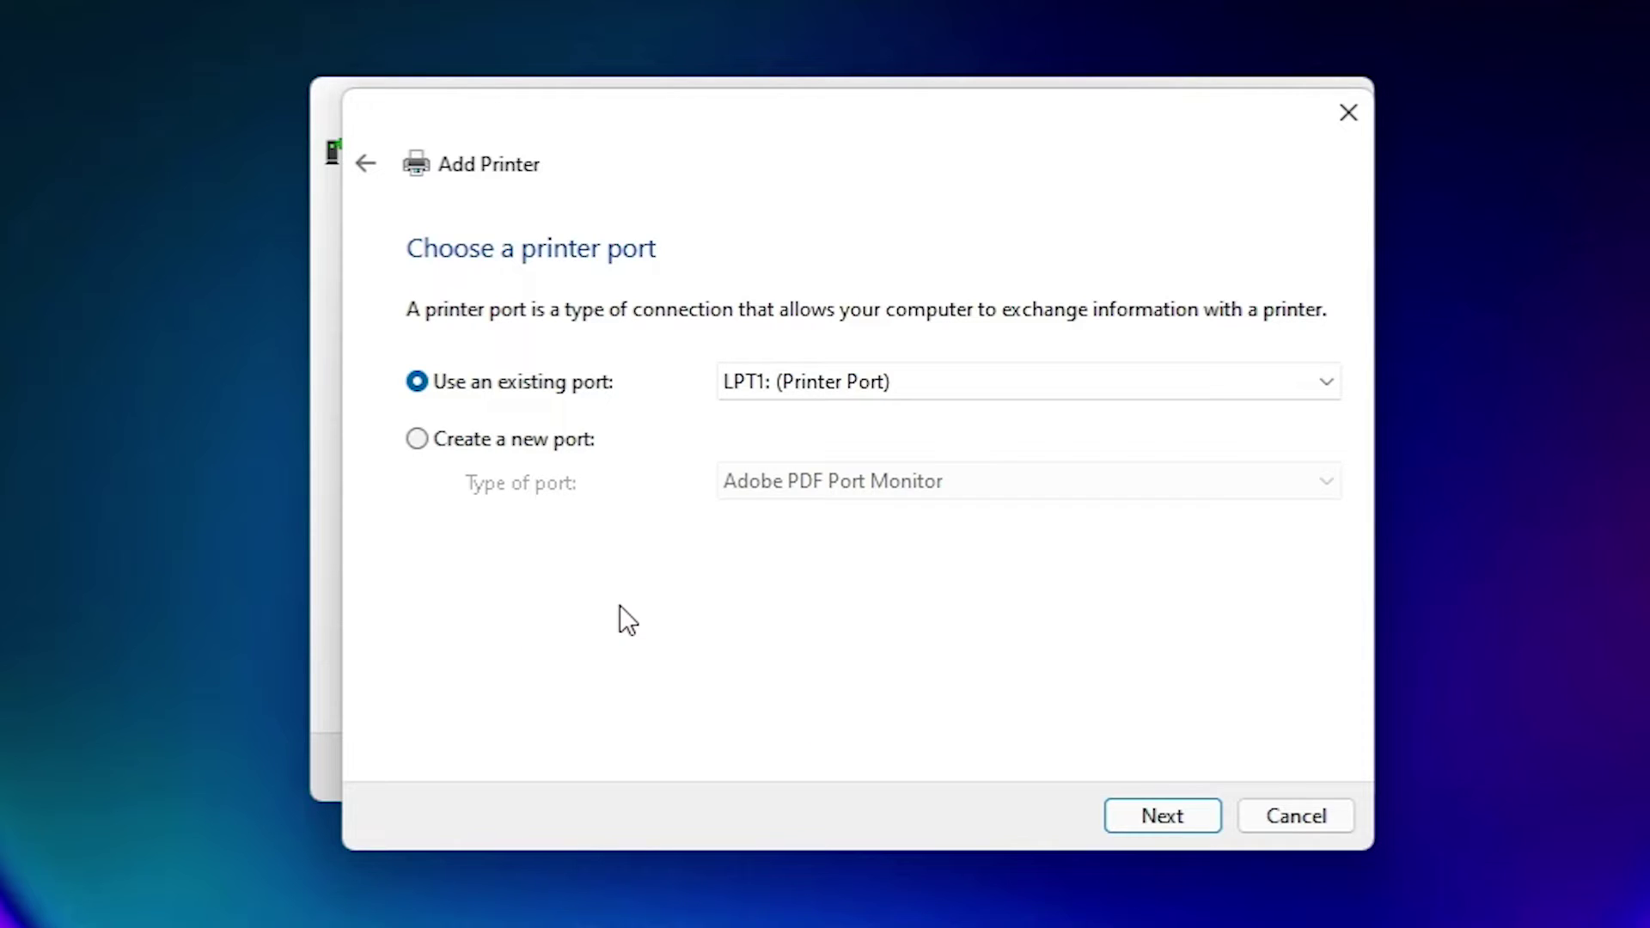
left_click(804, 393)
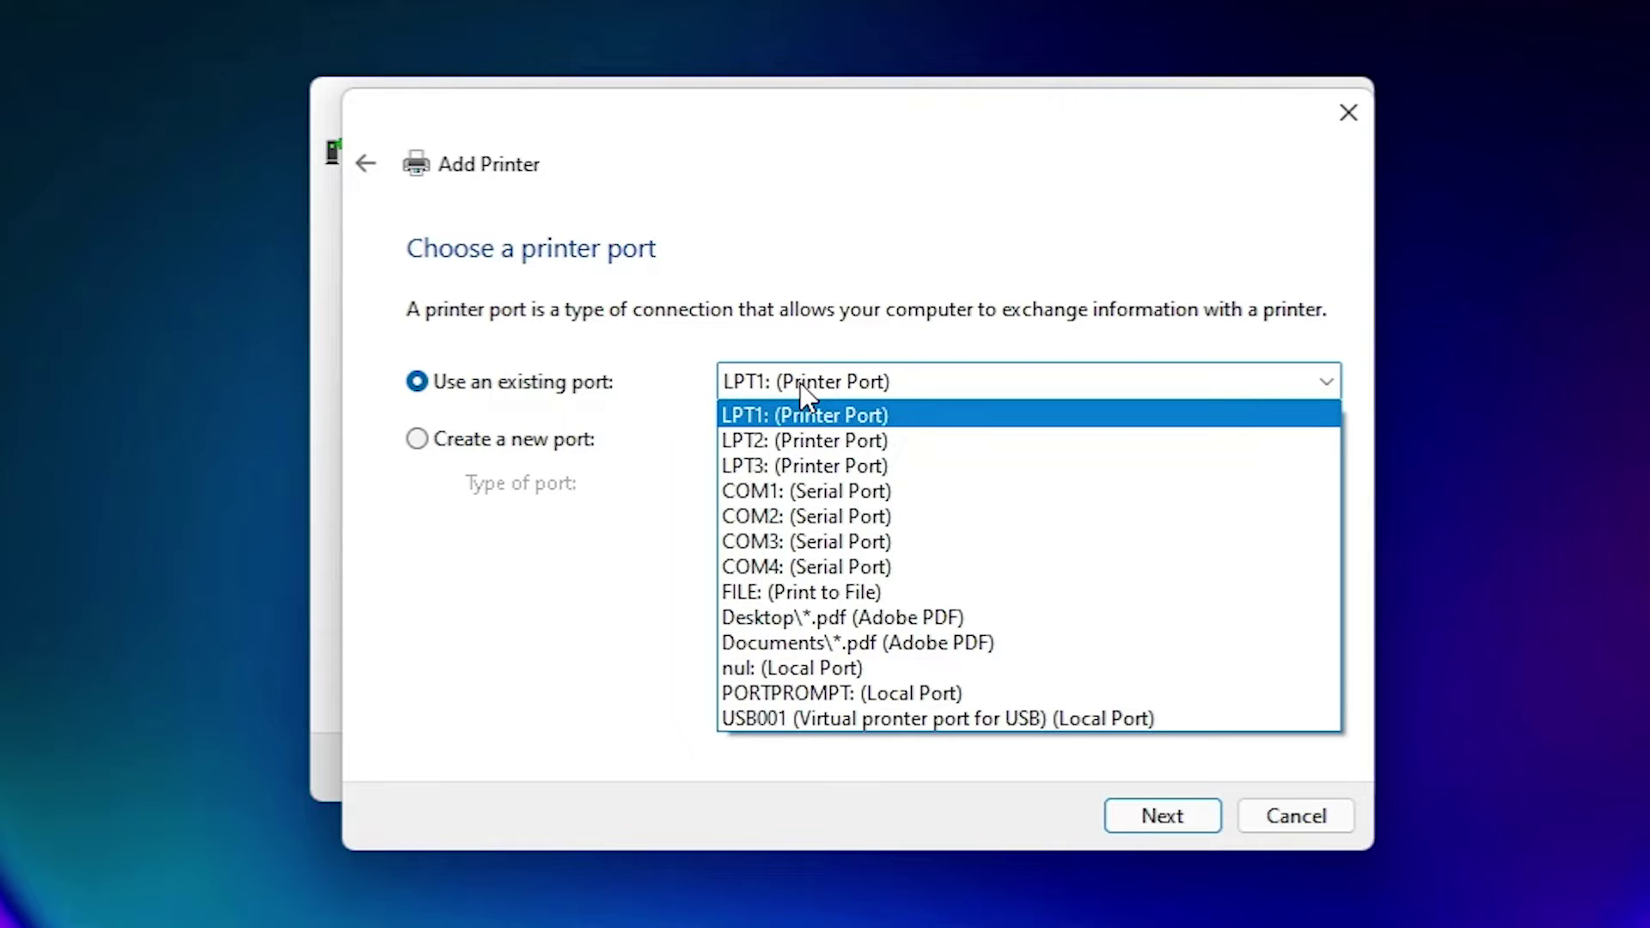
left_click(855, 723)
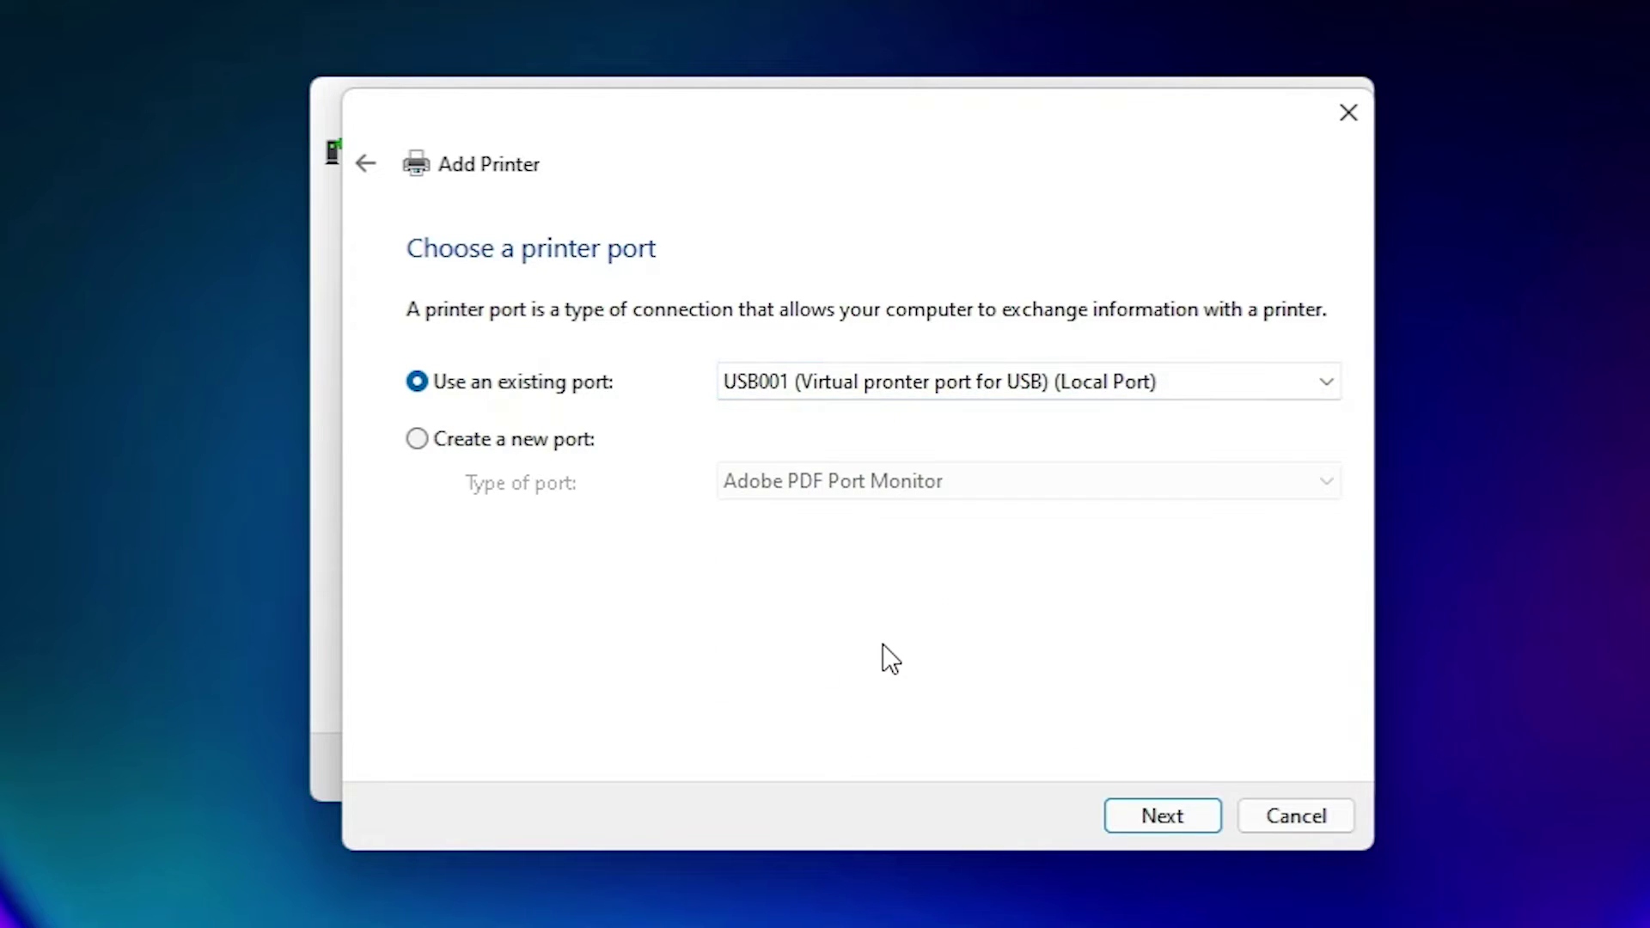
left_click(1157, 817)
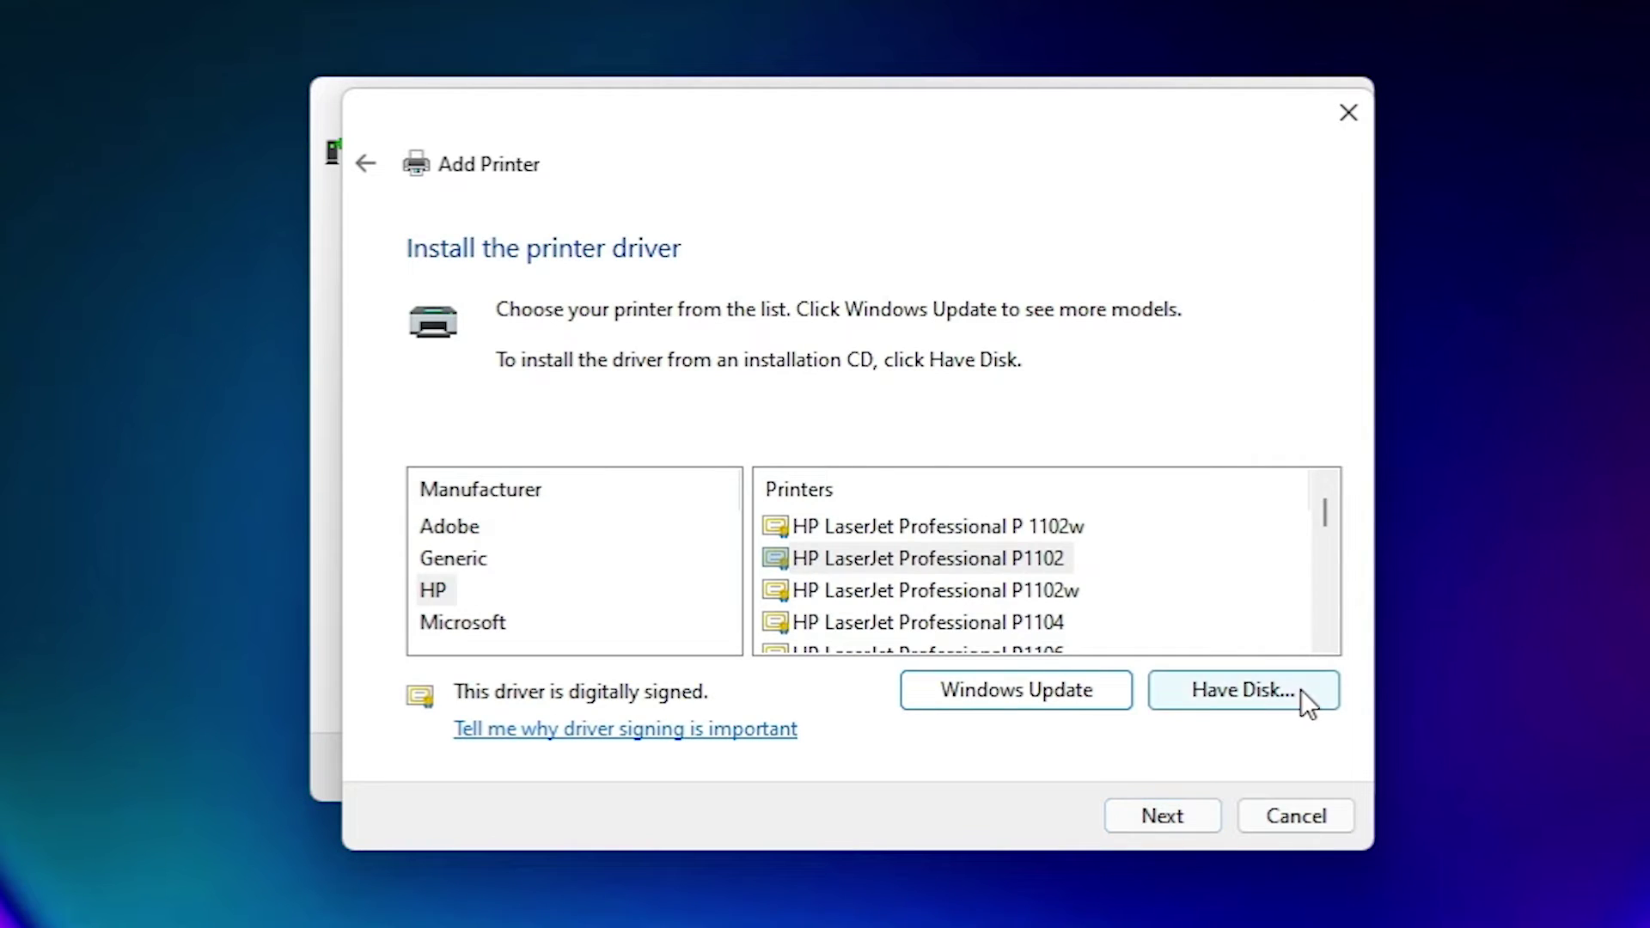
- Use Have Disk to load CNAB5STD.INF from the Desktop's LBP3300 folder > Driver
left_click(1279, 686)
left_click(1102, 641)
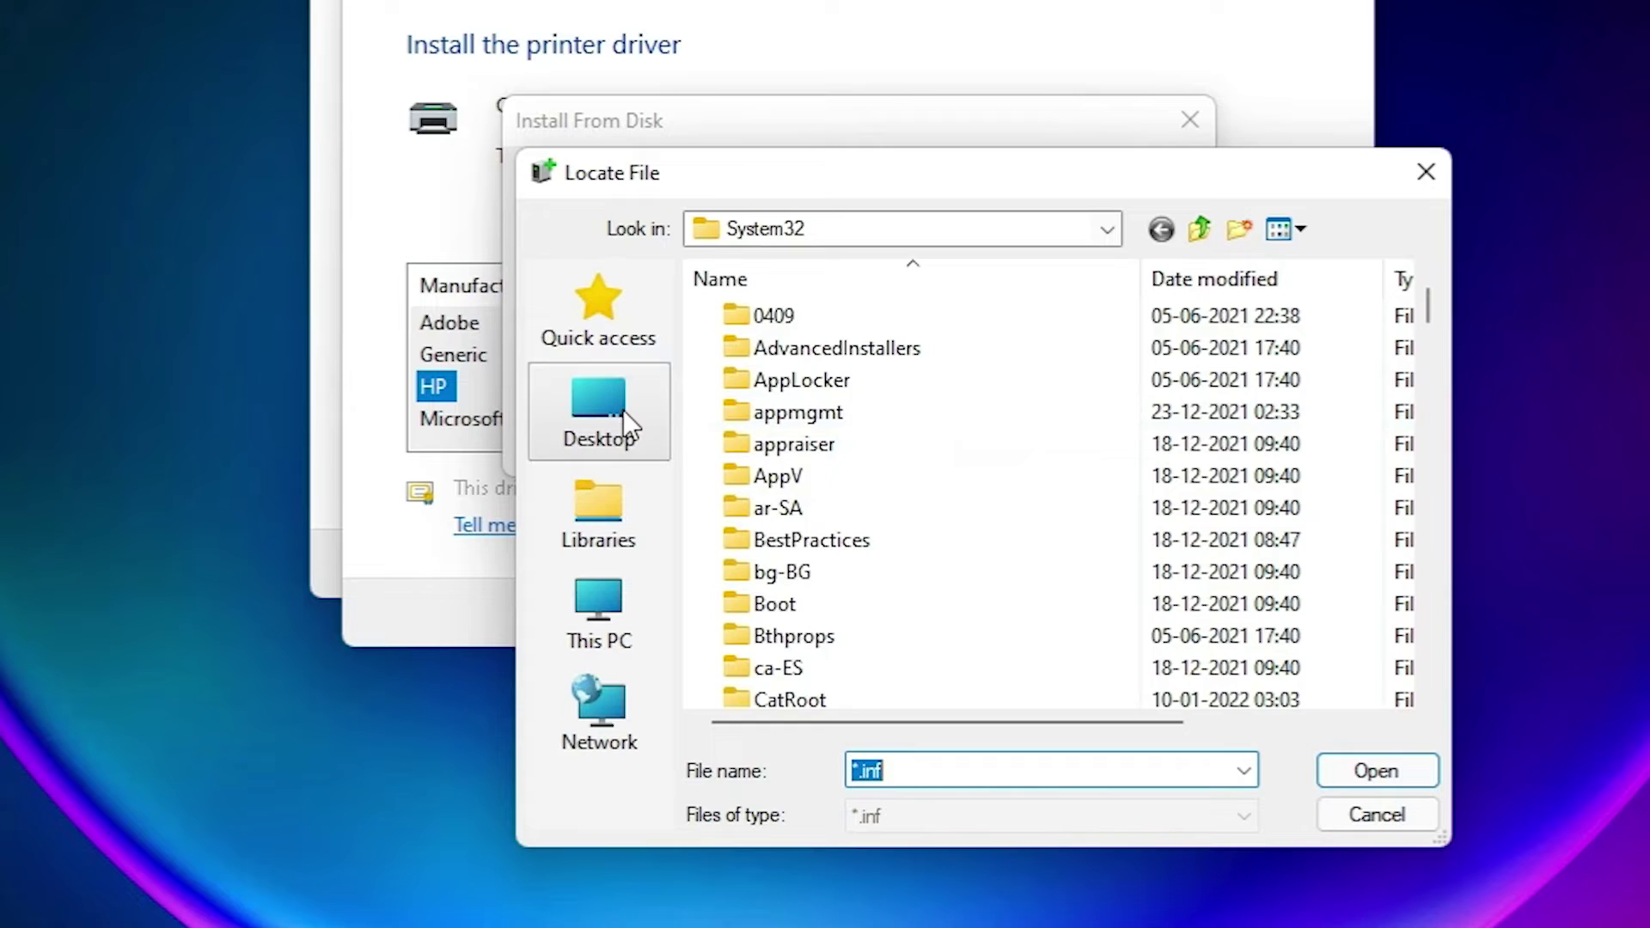
left_click(599, 614)
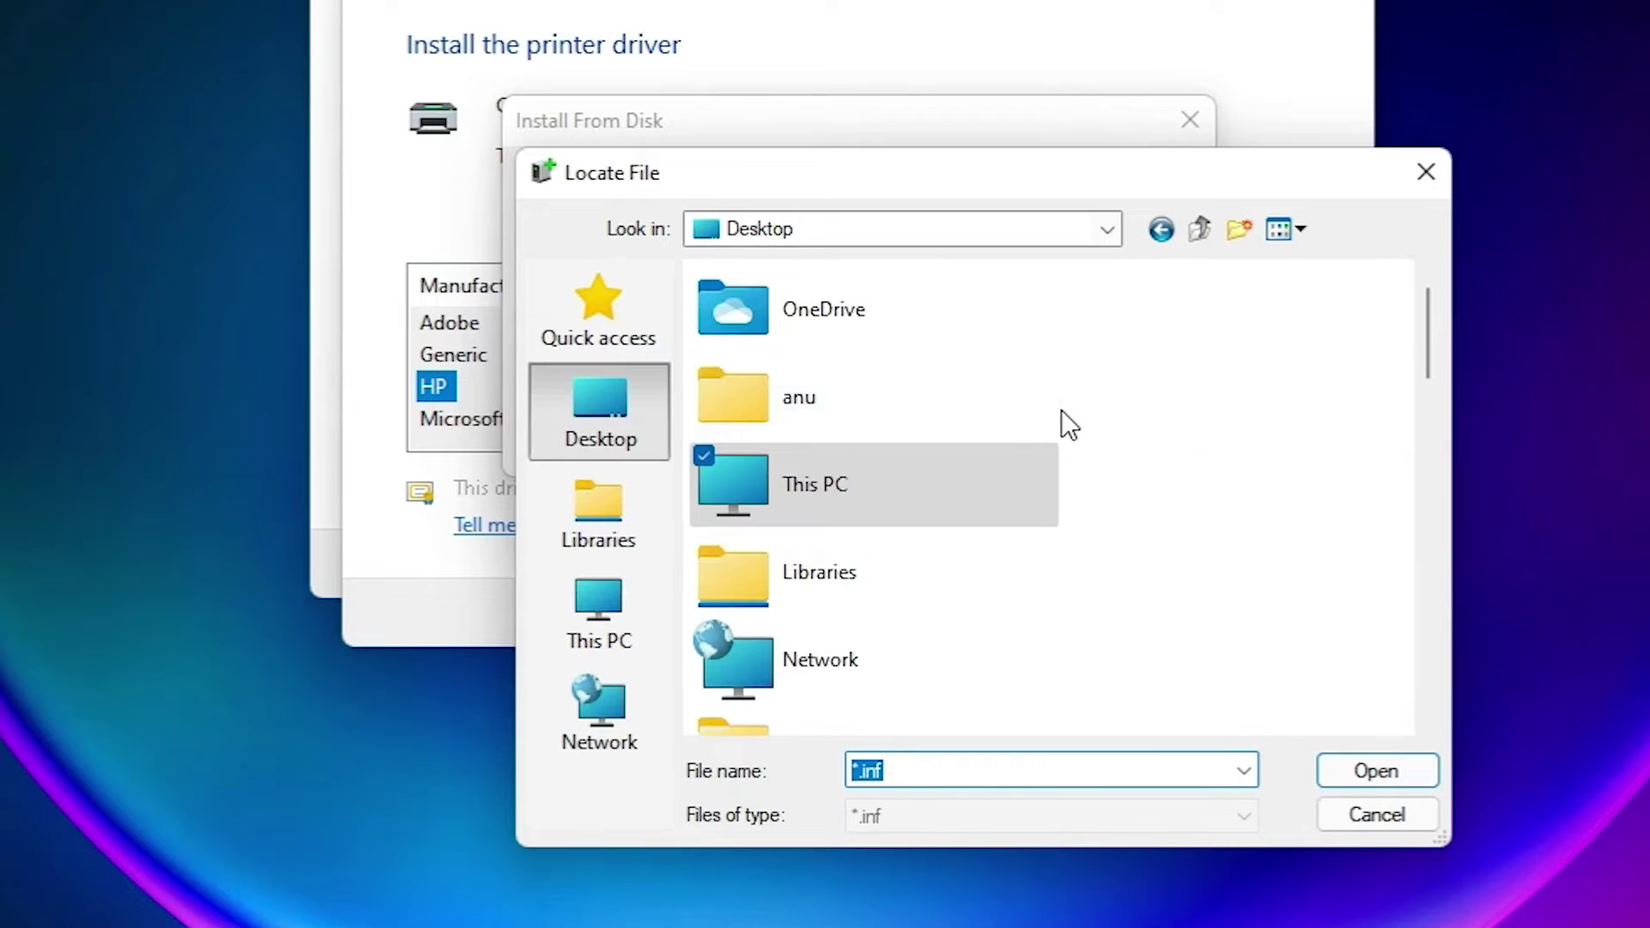
left_click_drag(1431, 335, 1372, 621)
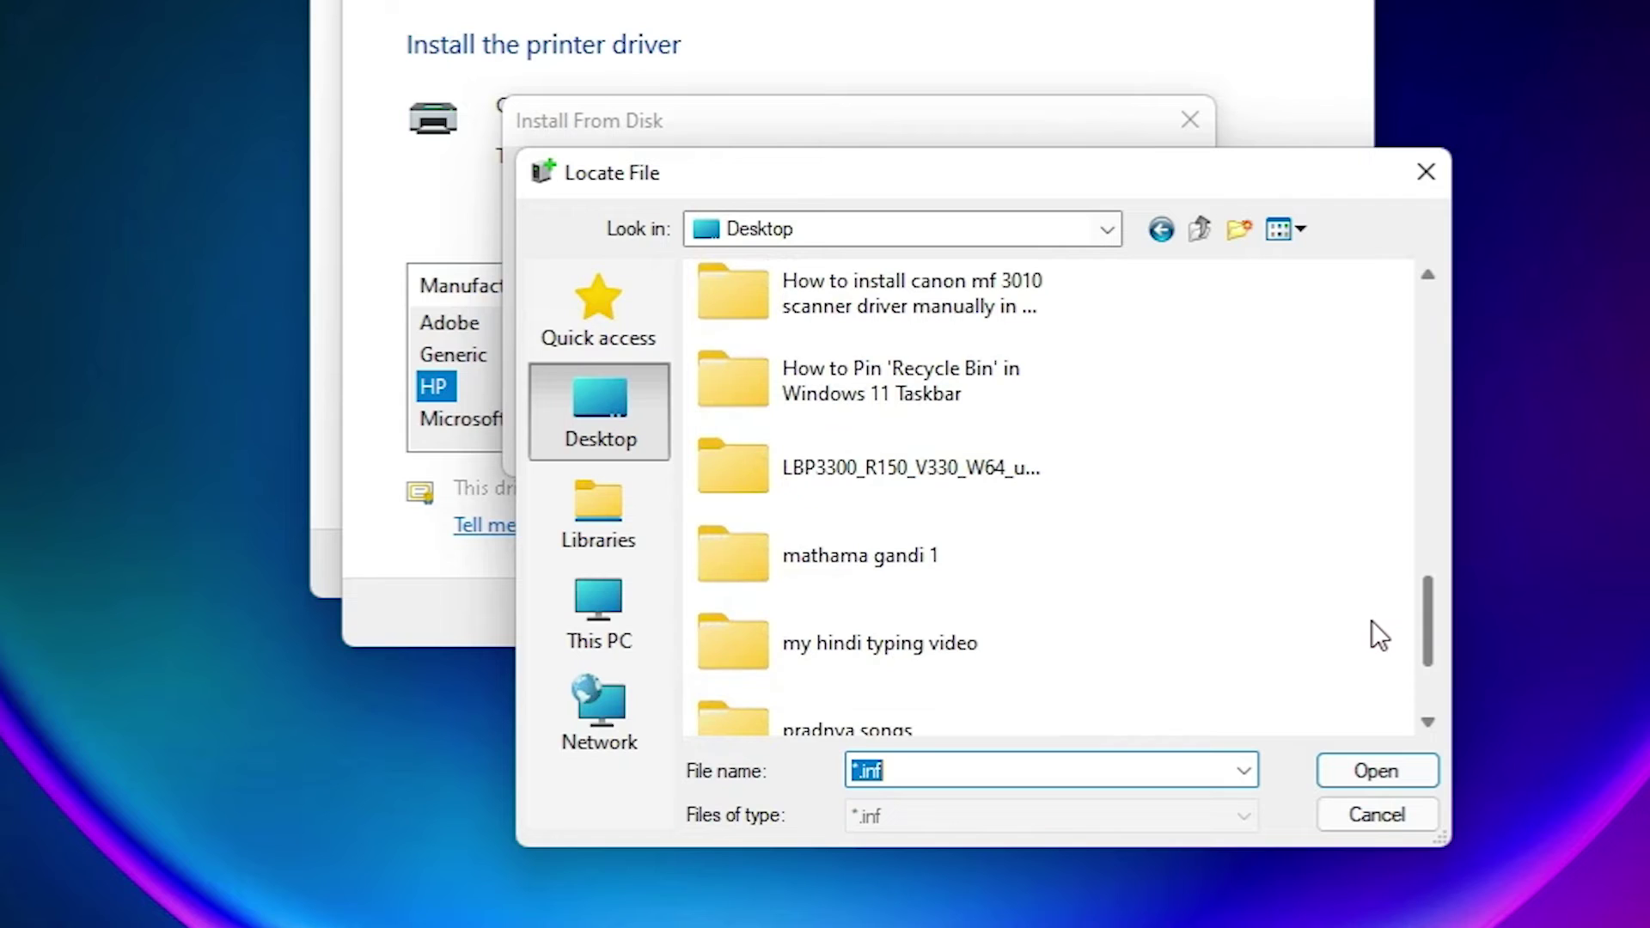
double_click(806, 461)
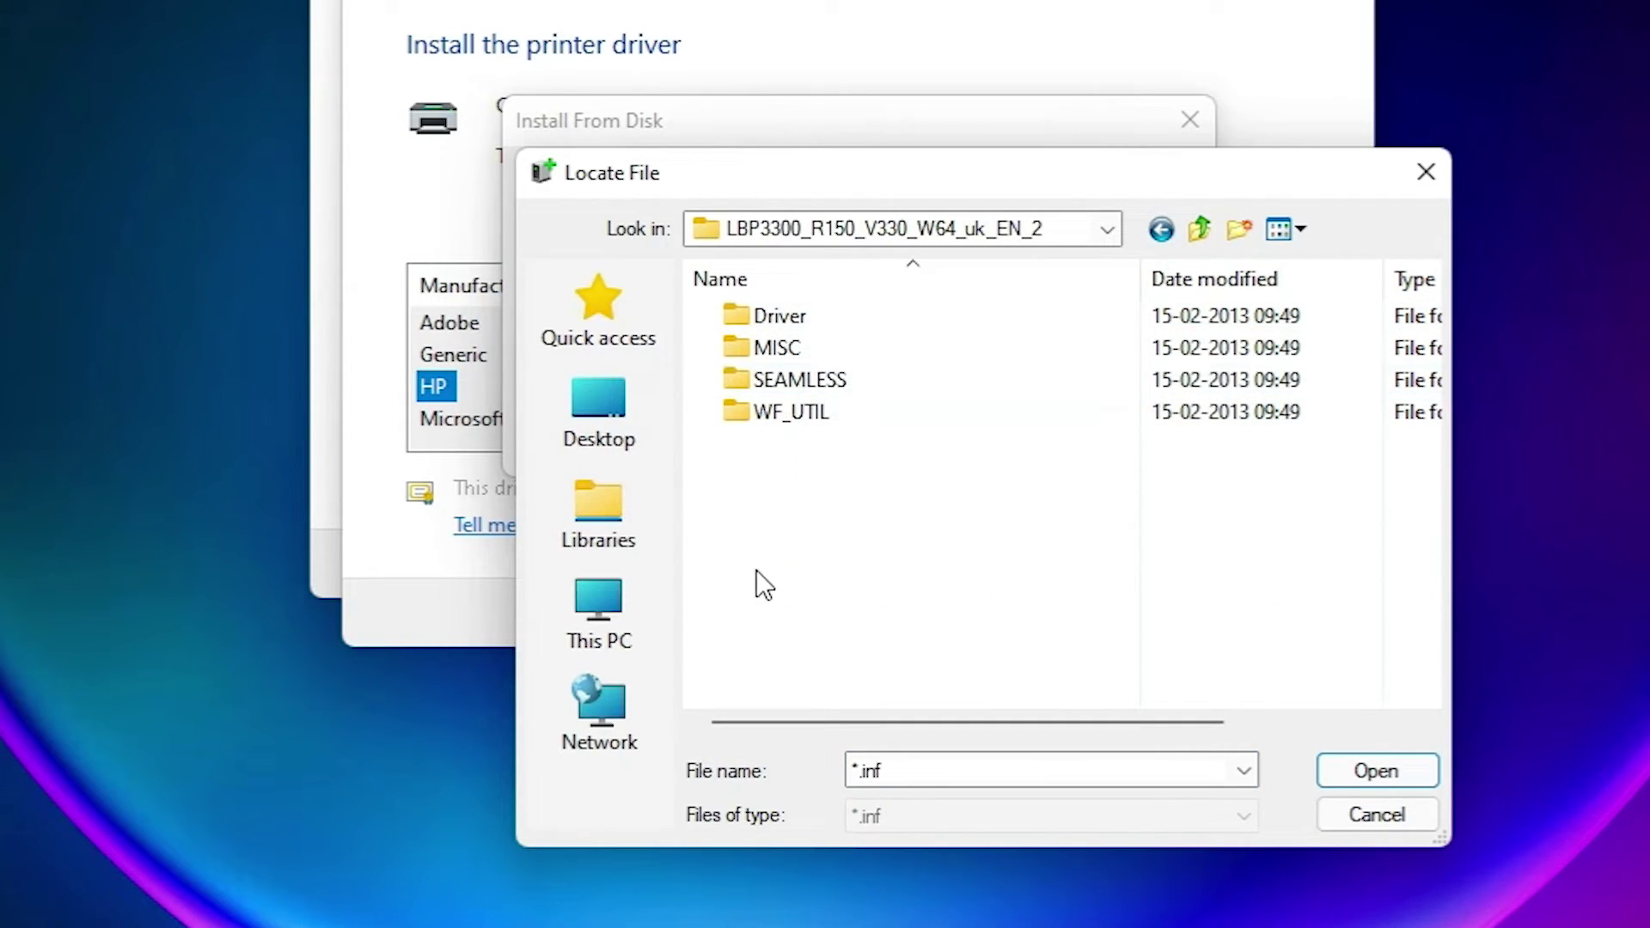
double_click(779, 325)
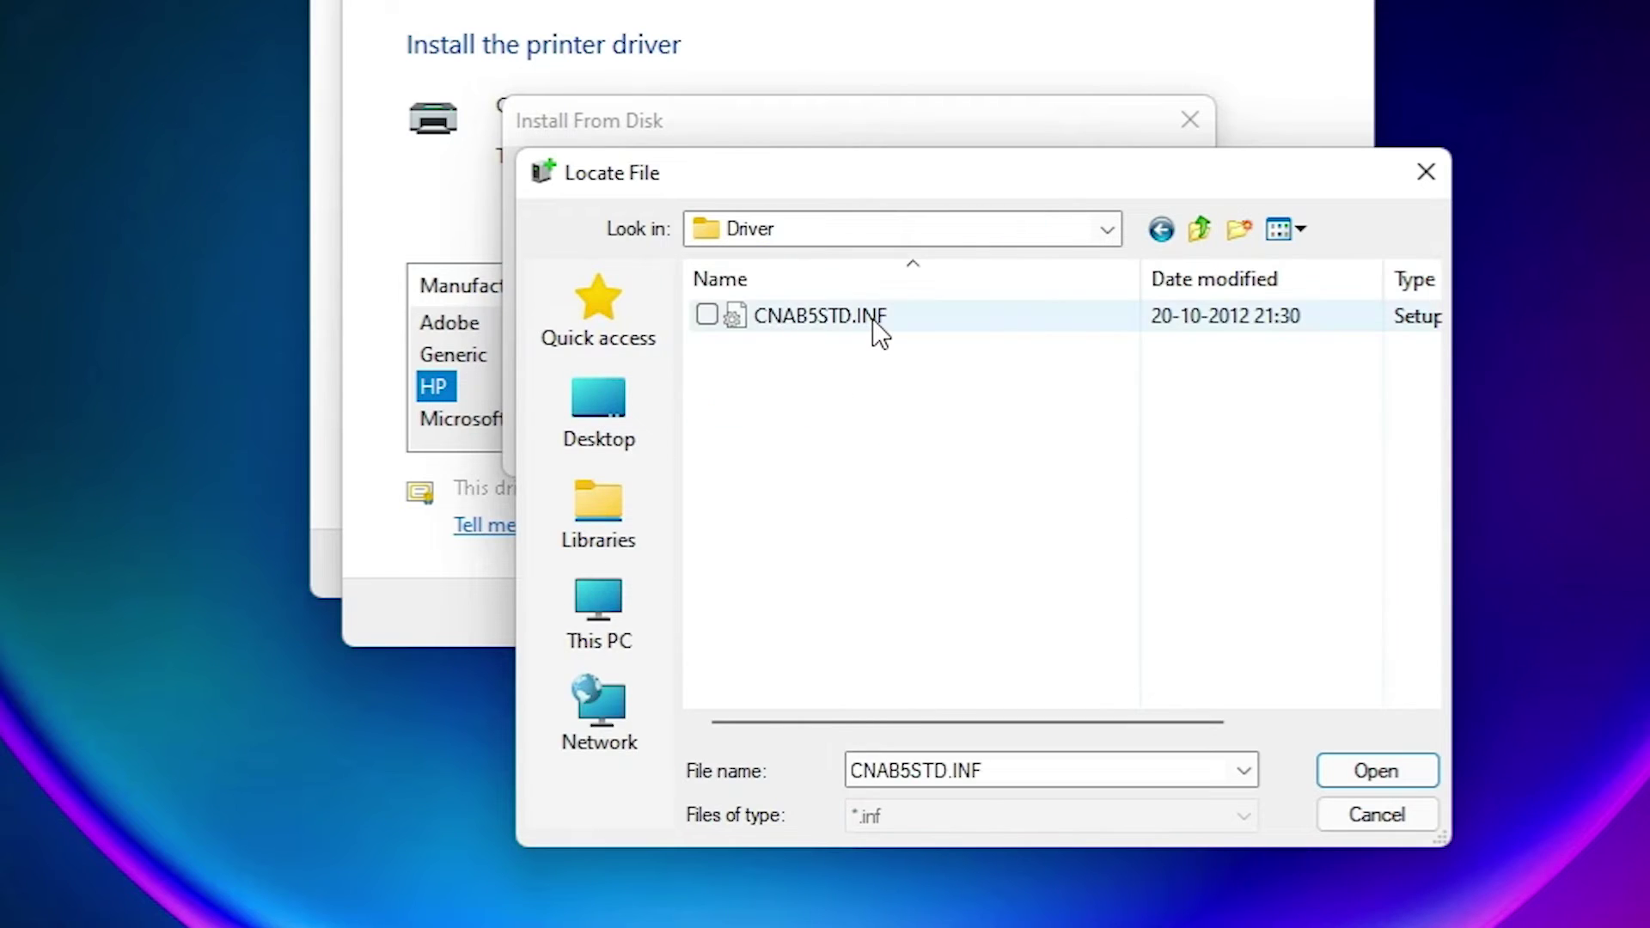
left_click(873, 320)
left_click(1378, 770)
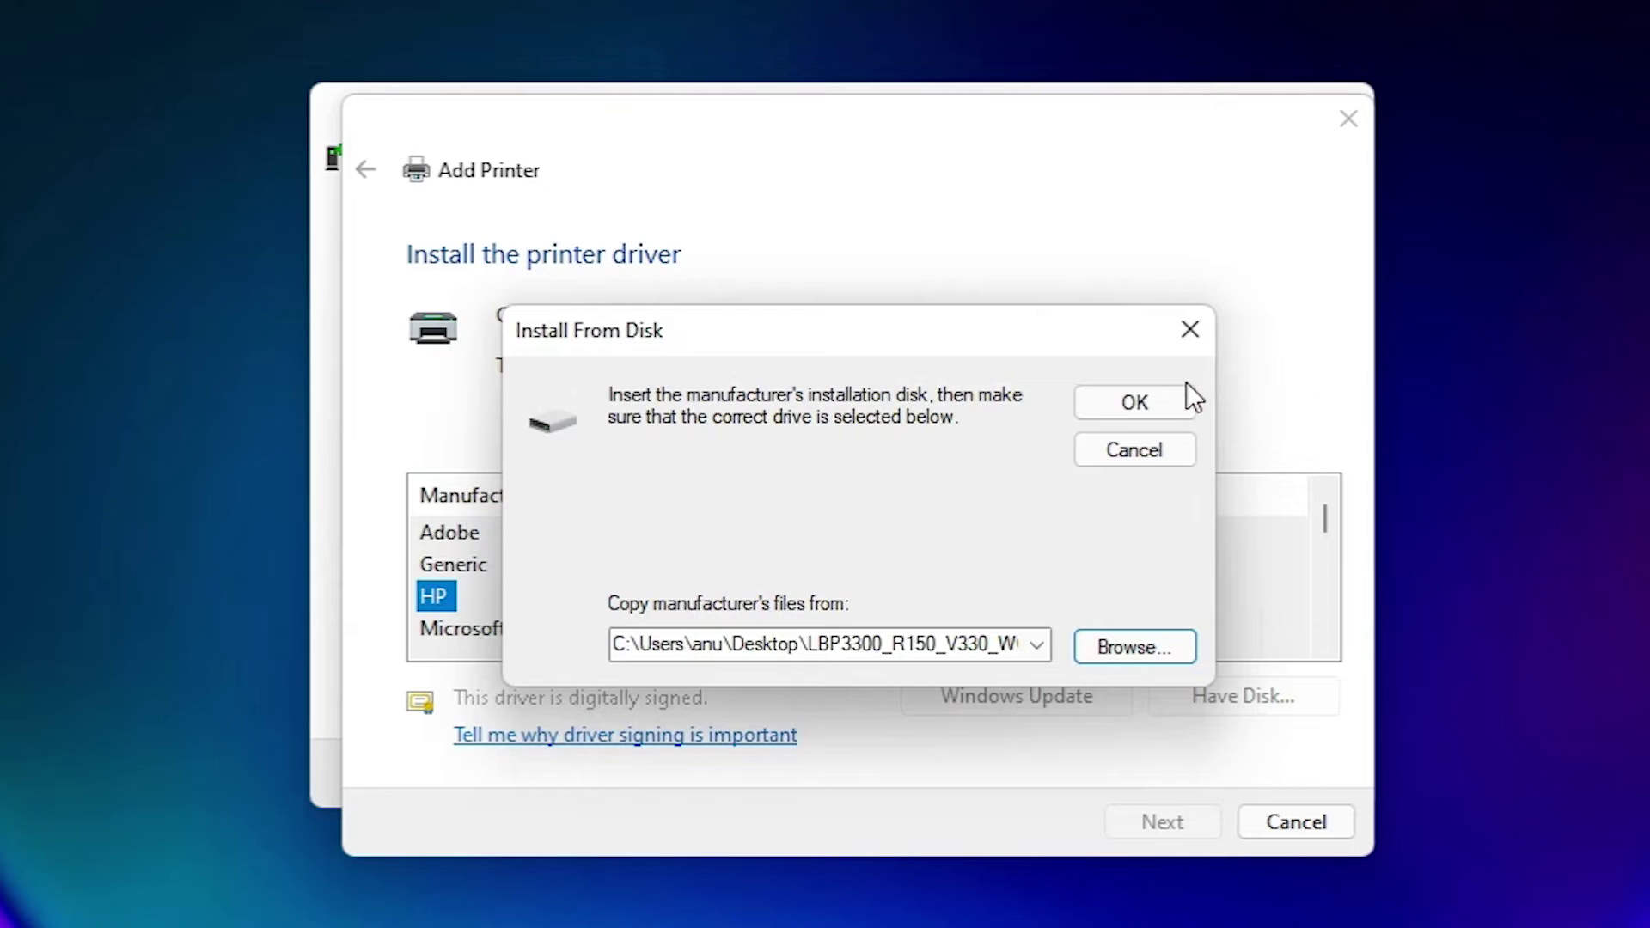
left_click(1159, 402)
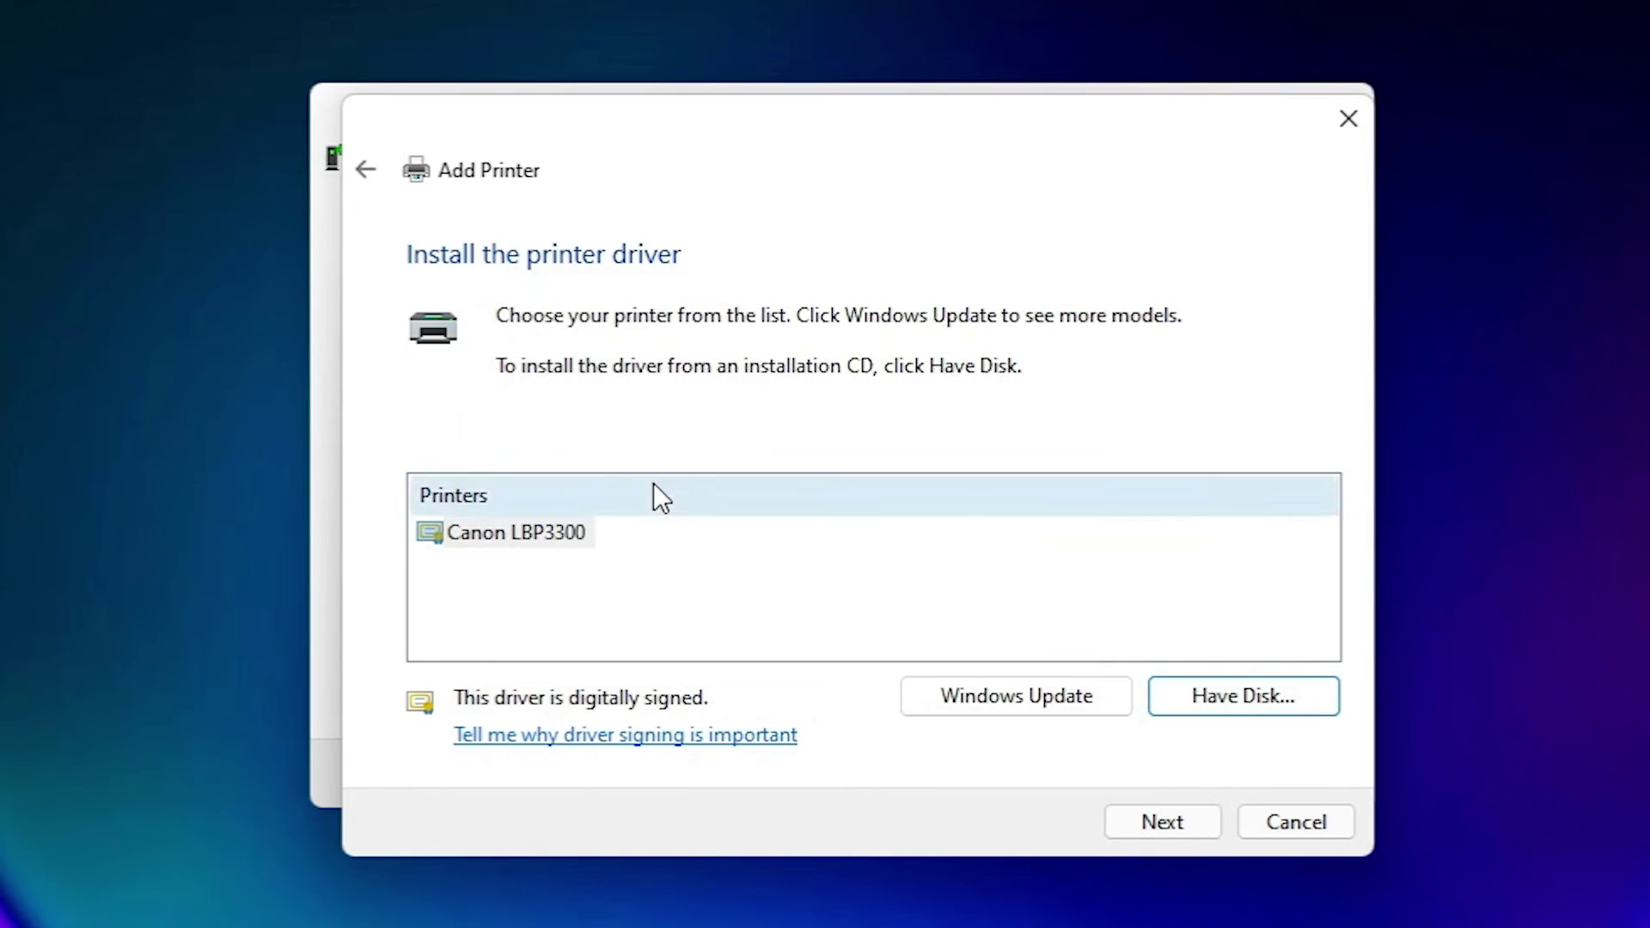
- Install the Canon LBP3300 driver, keeping the default printer name, and finish the wizard
left_click(523, 541)
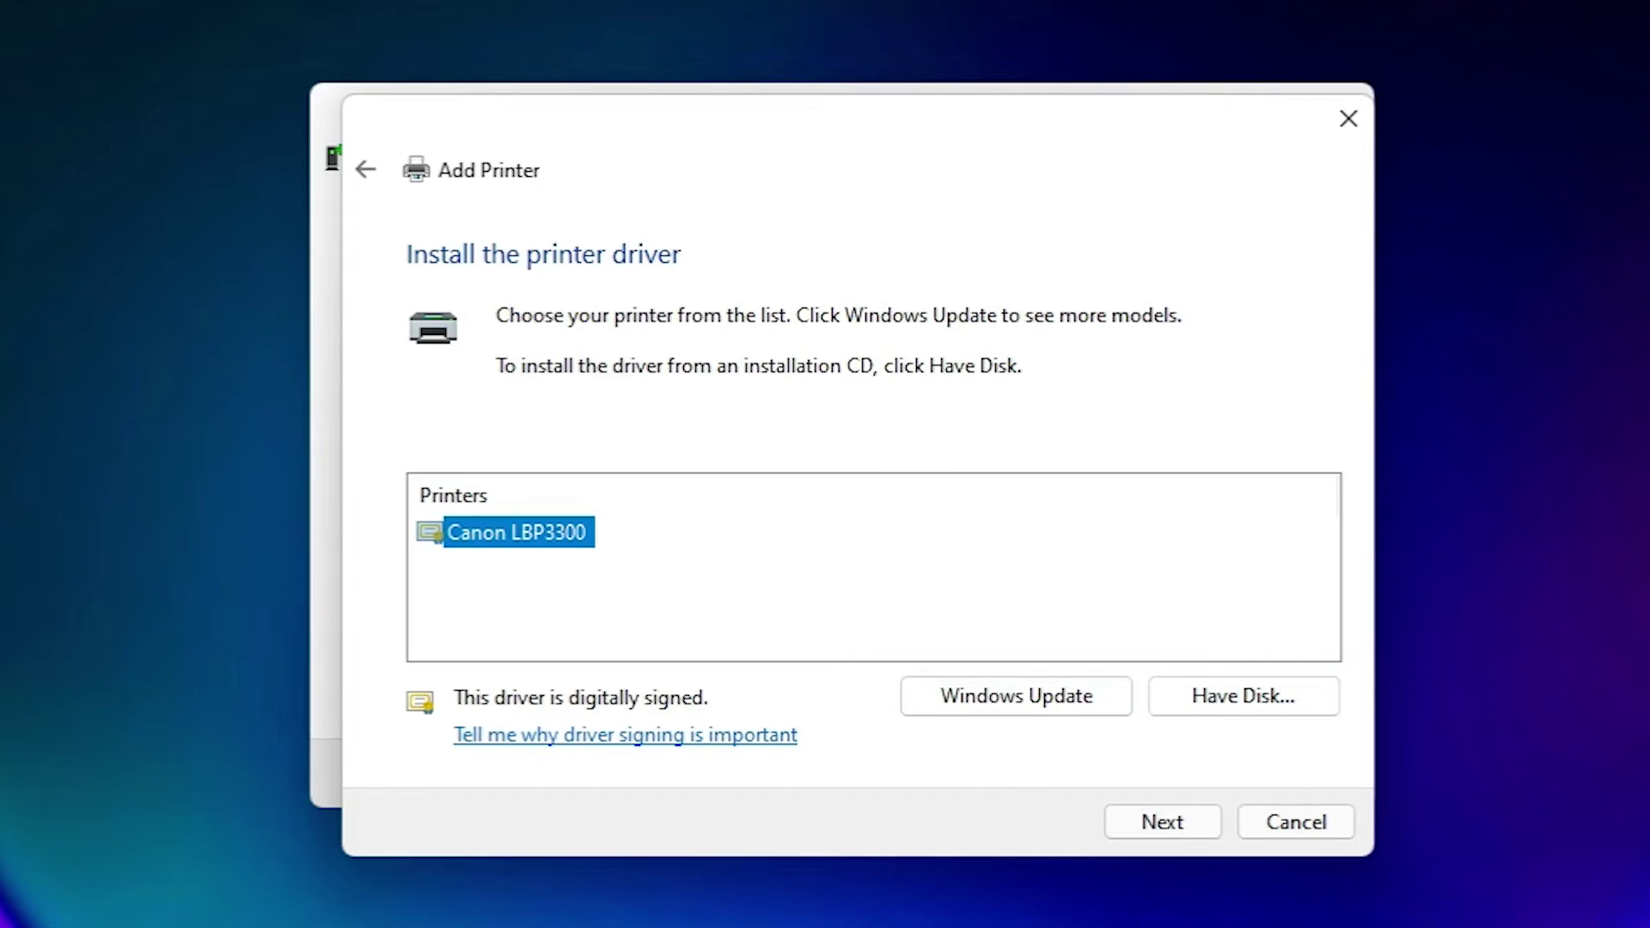
left_click(1201, 819)
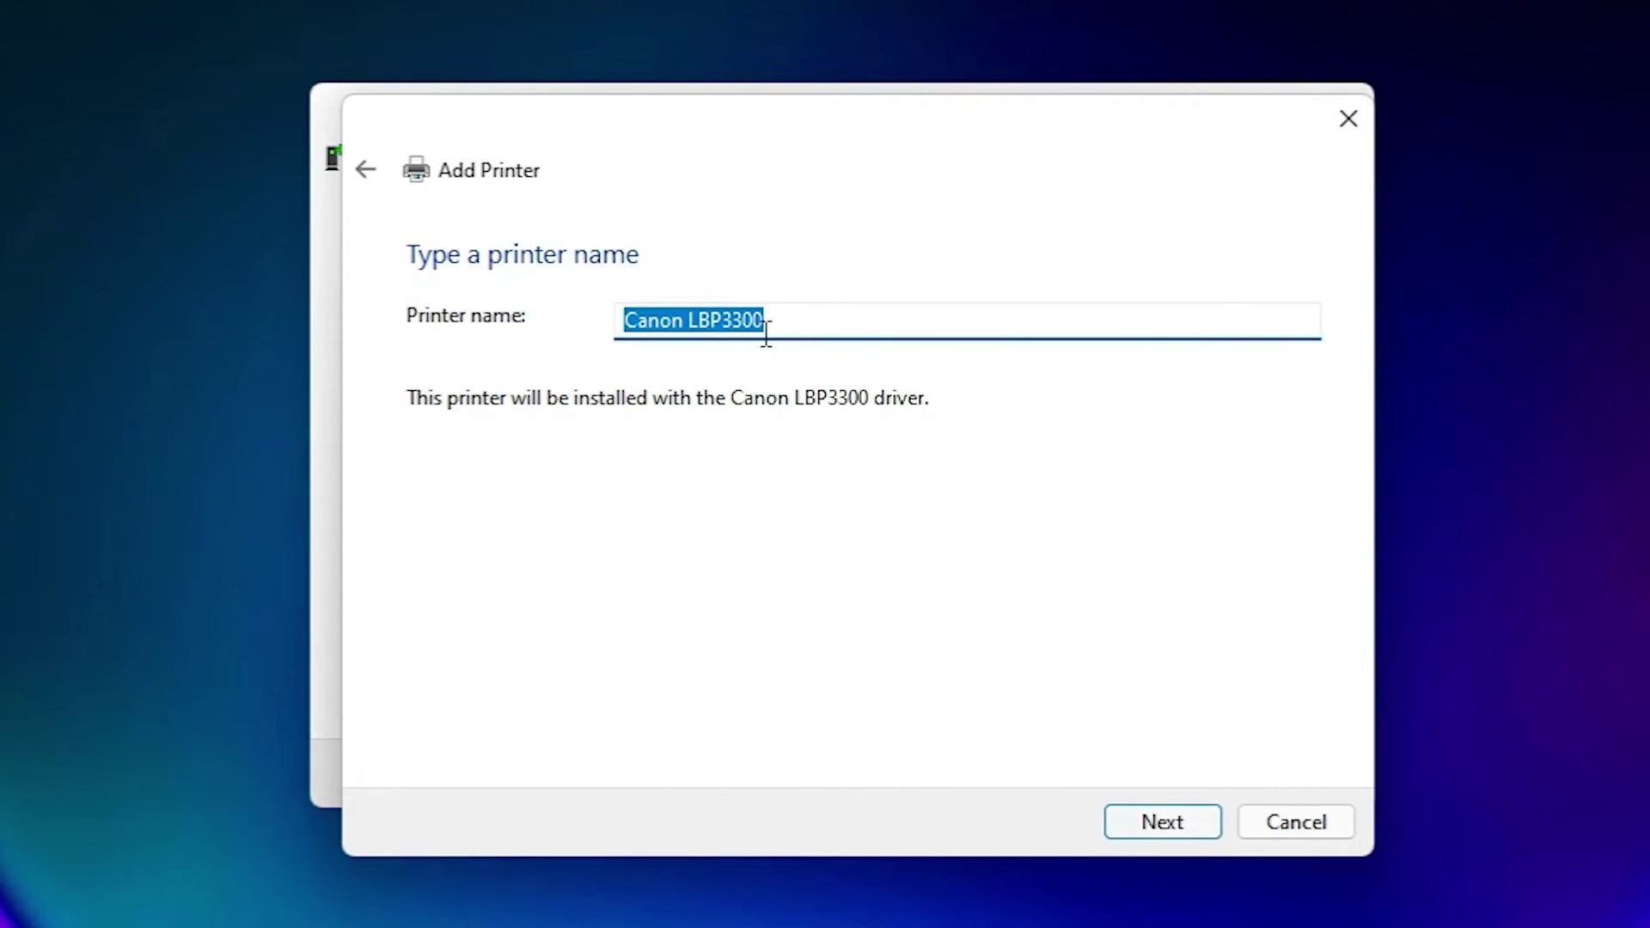
left_click(1153, 813)
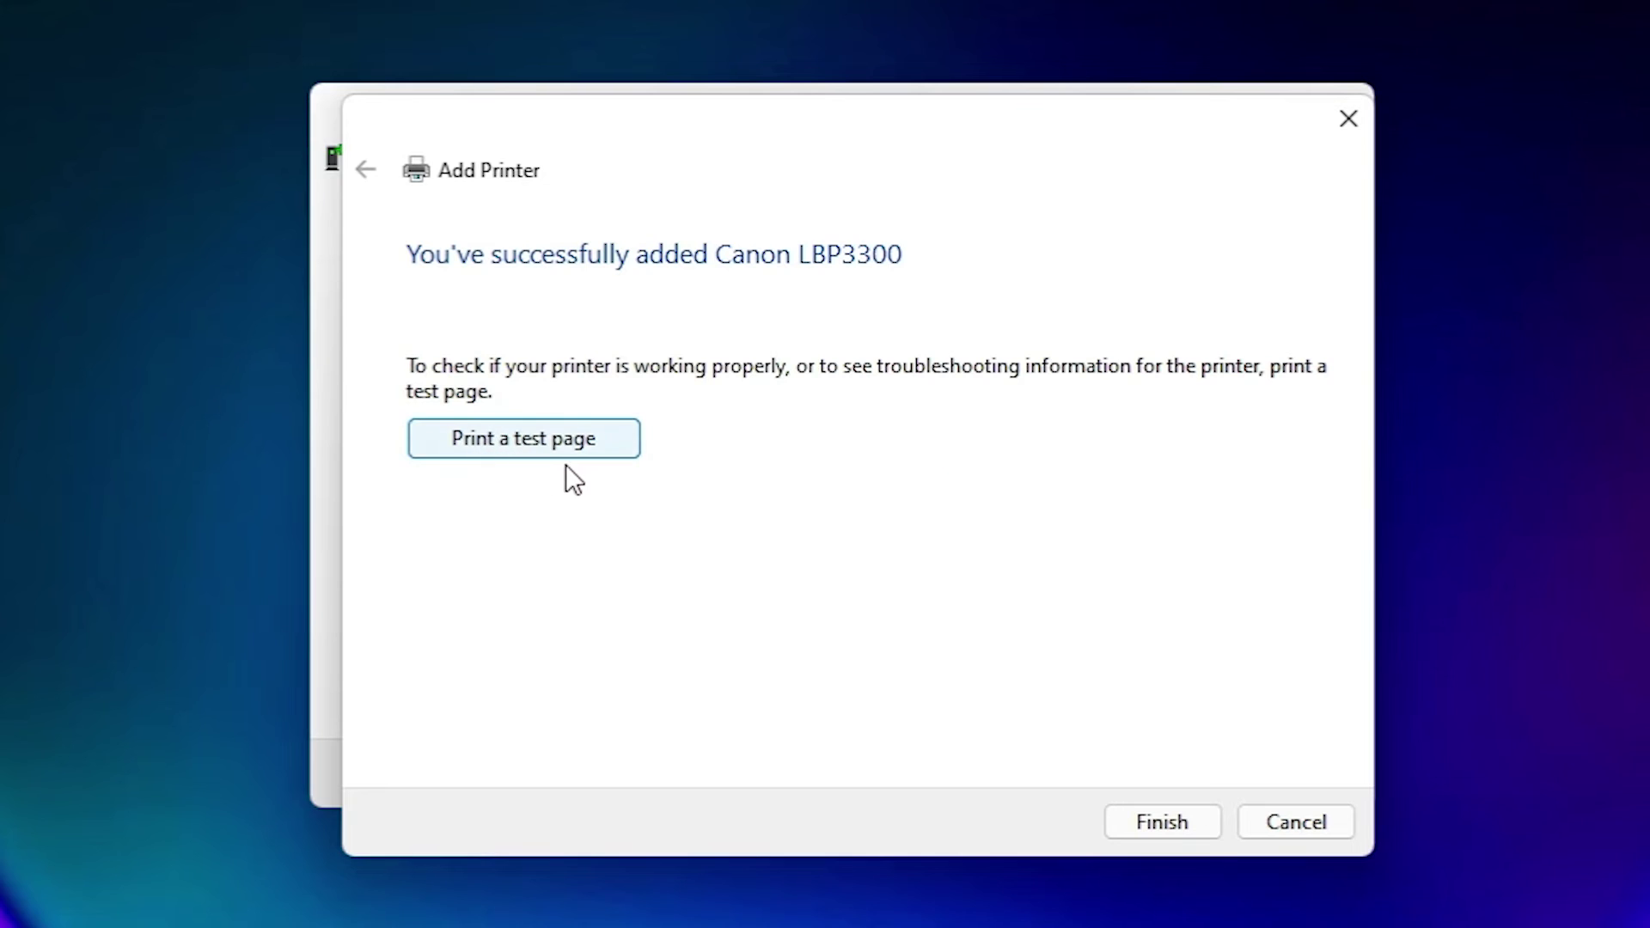
left_click(1137, 812)
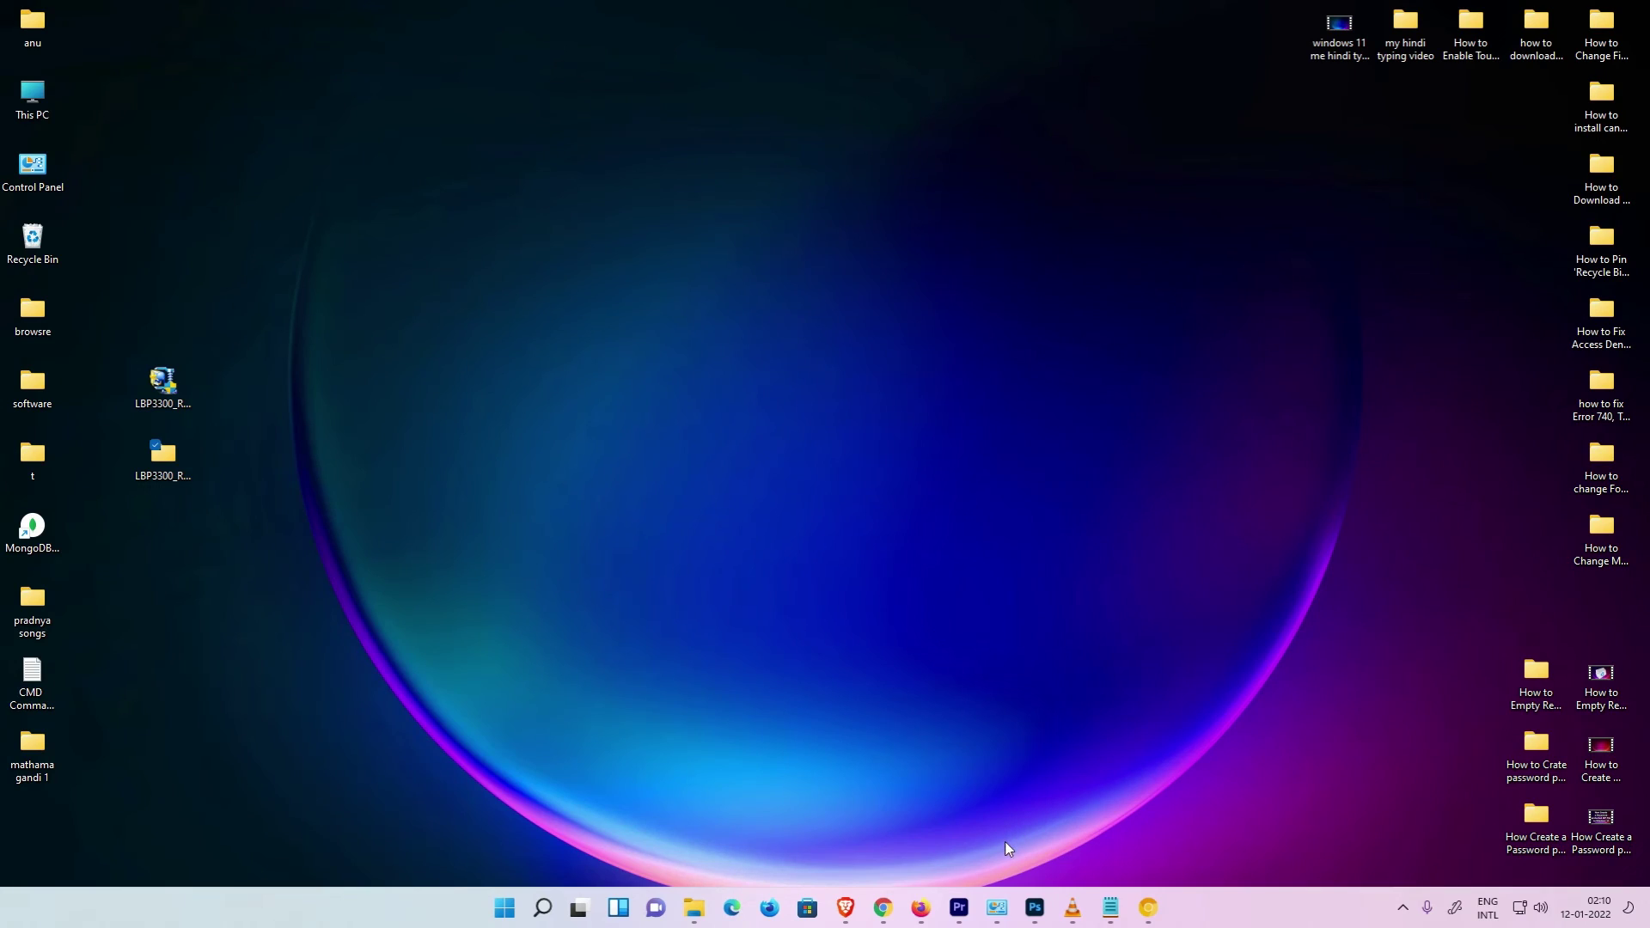
- Restore Devices and Printers from the taskbar and scroll to Printers (6), showing Canon LBP3300
mouse_move(997, 908)
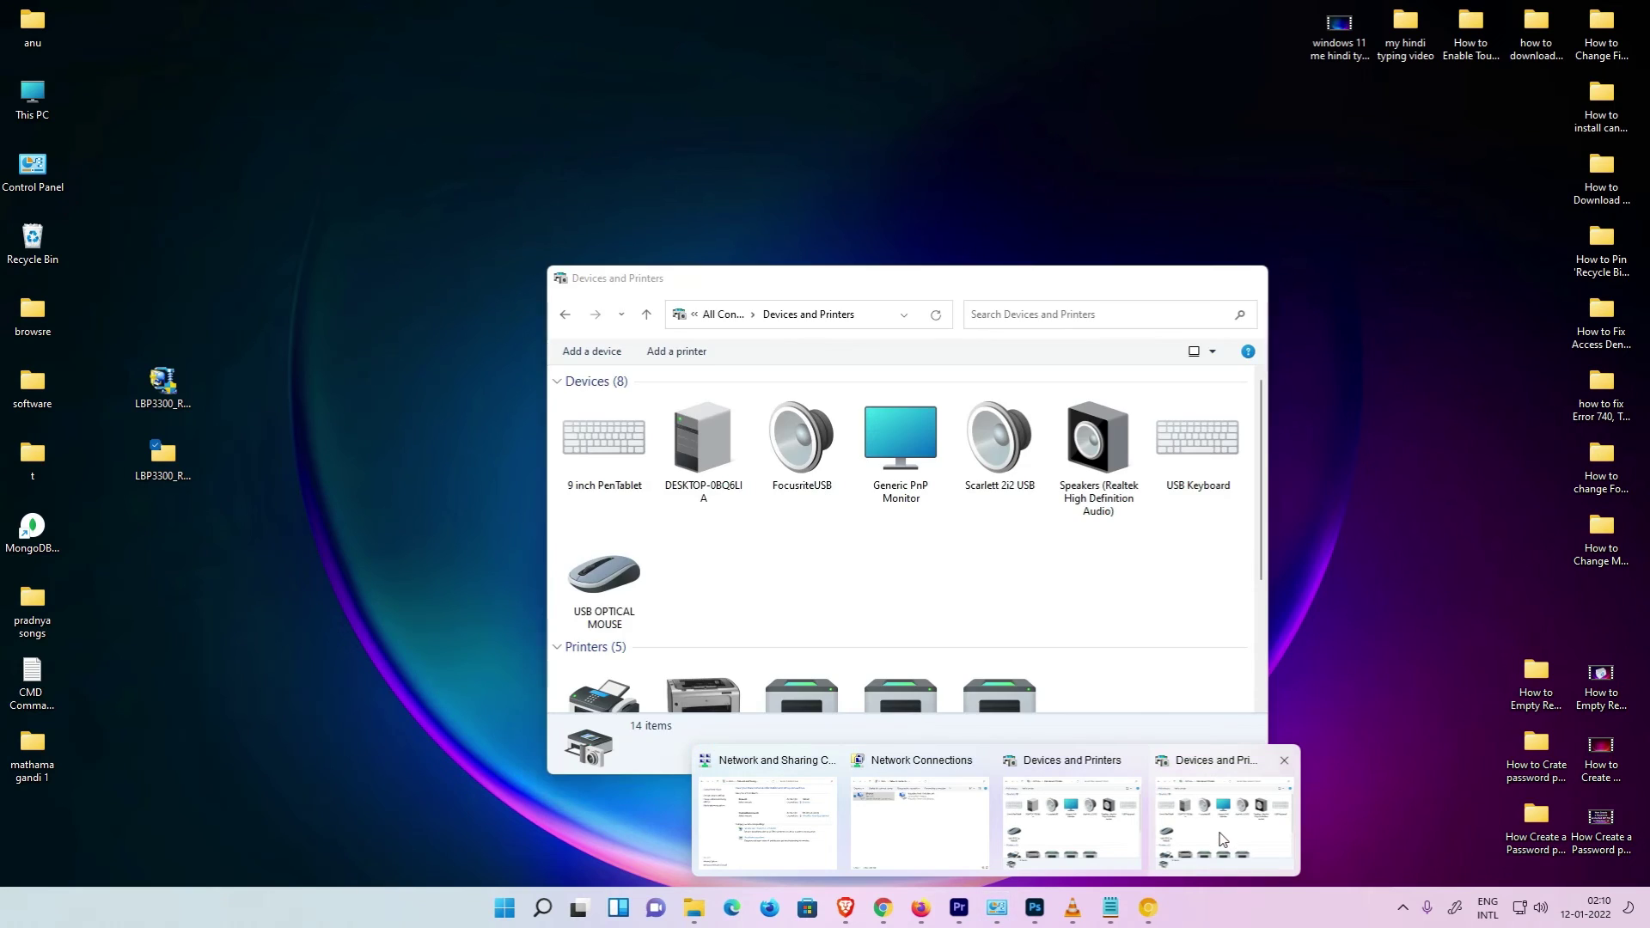
left_click(1223, 839)
scroll(832, 606, "down", 3)
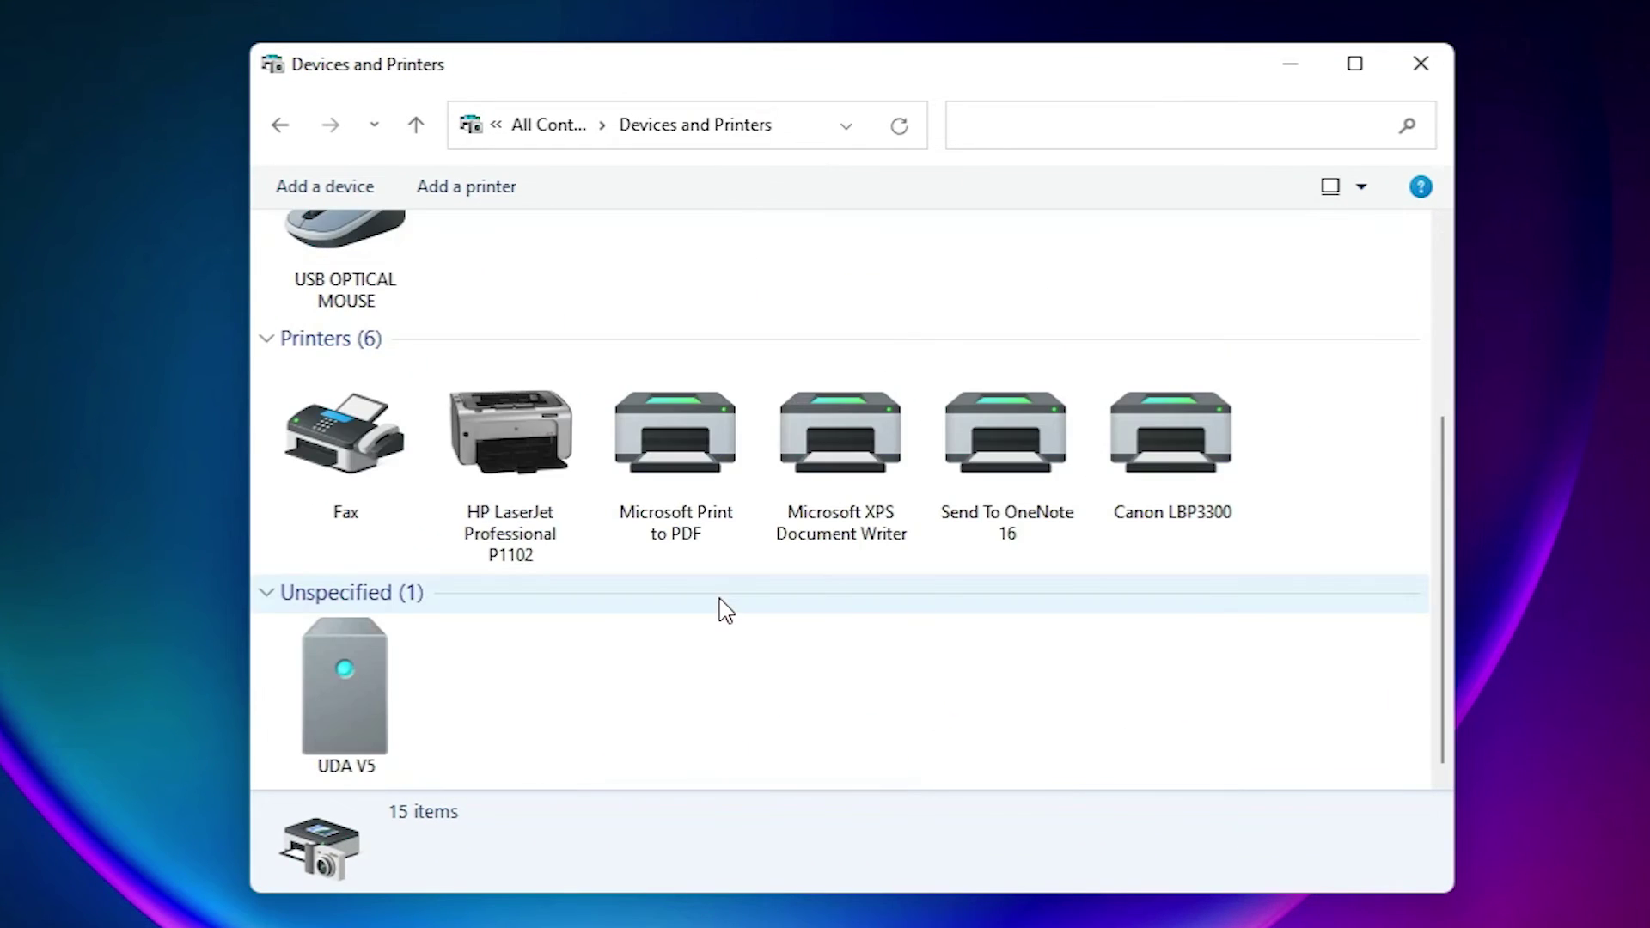